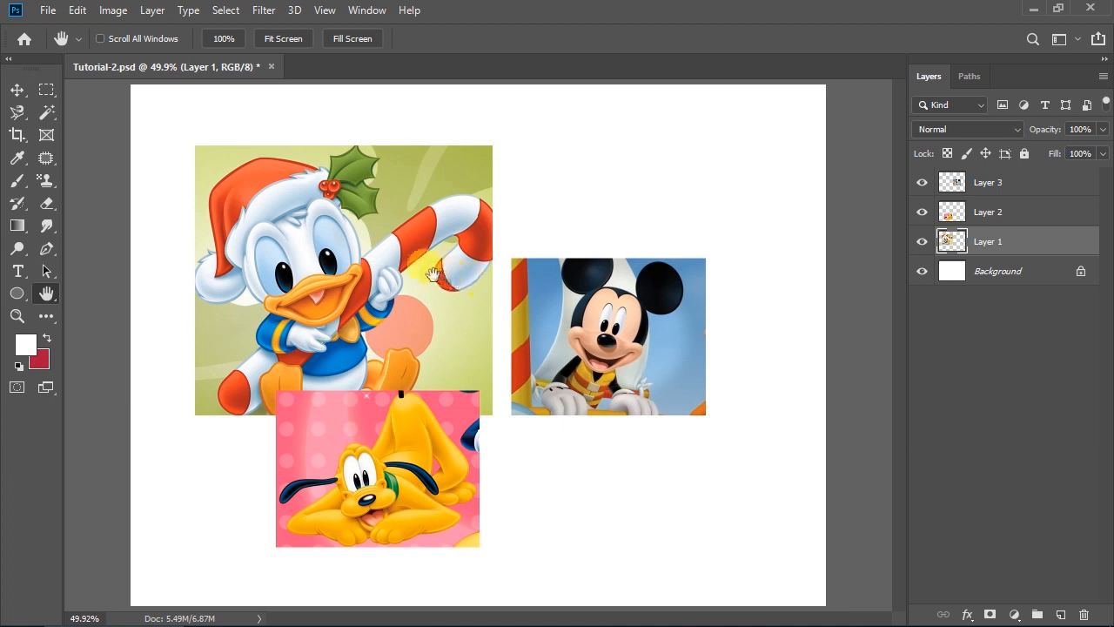
Activate the Move tool with Auto-Select enabled and its target set to Layer.
{"action": "left_click", "coordinate": [16, 90]}
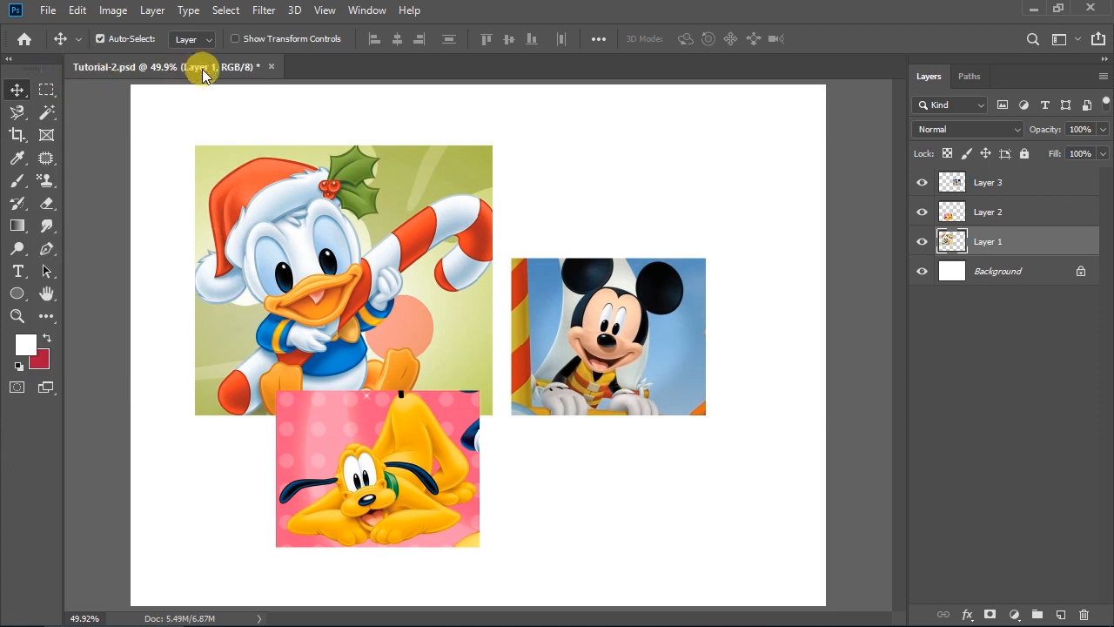
{"action": "left_click", "coordinate": [101, 39]}
{"action": "left_click", "coordinate": [110, 38]}
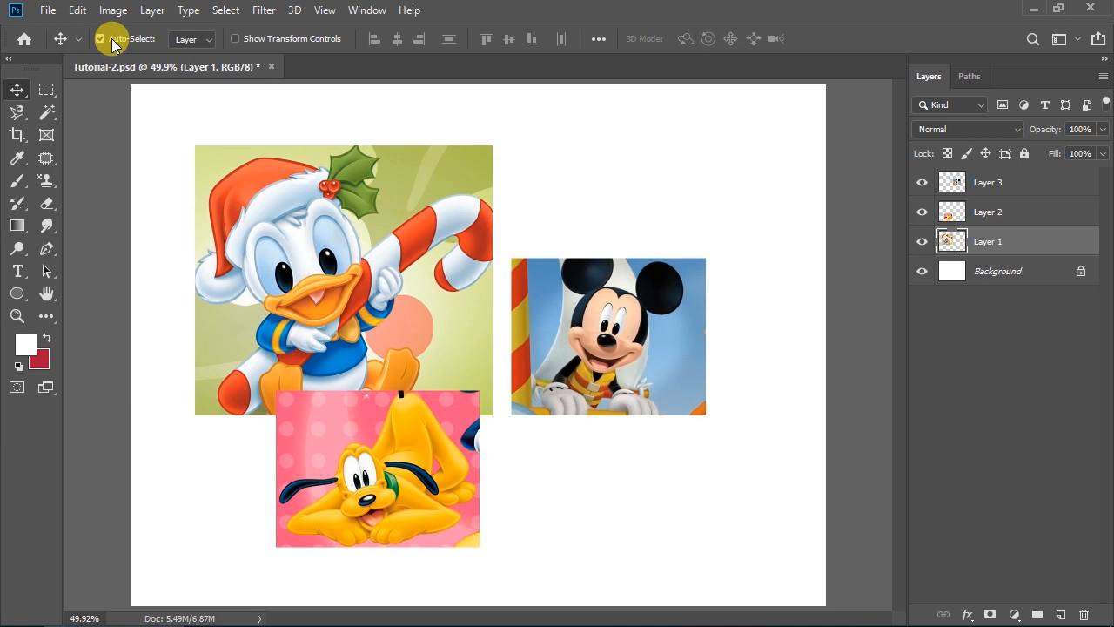
{"action": "left_click", "coordinate": [192, 38]}
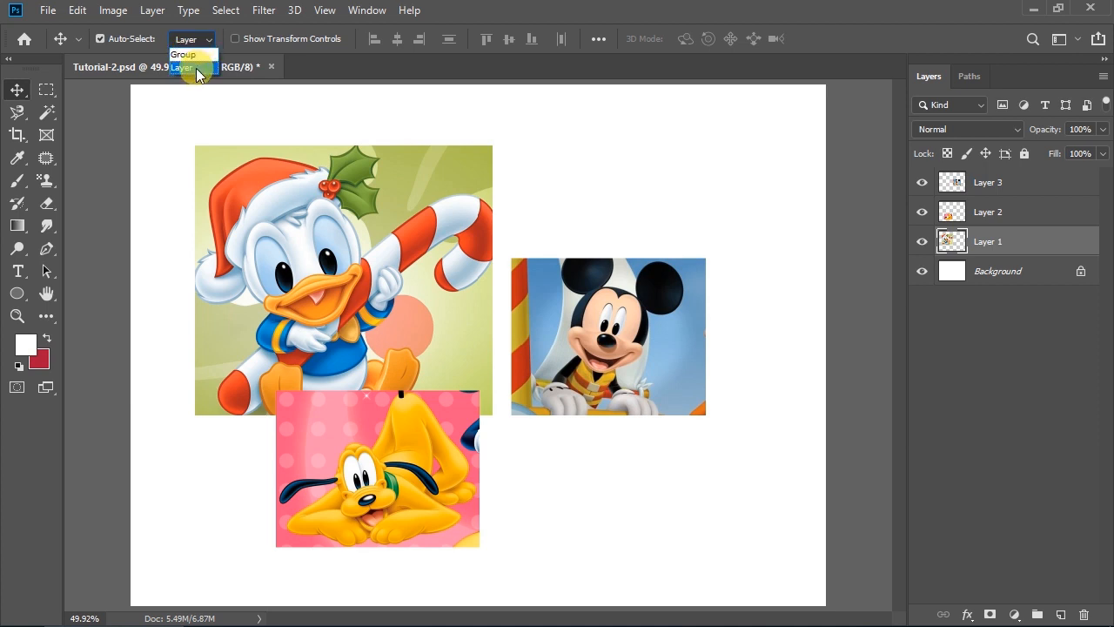
{"action": "left_click", "coordinate": [196, 68]}
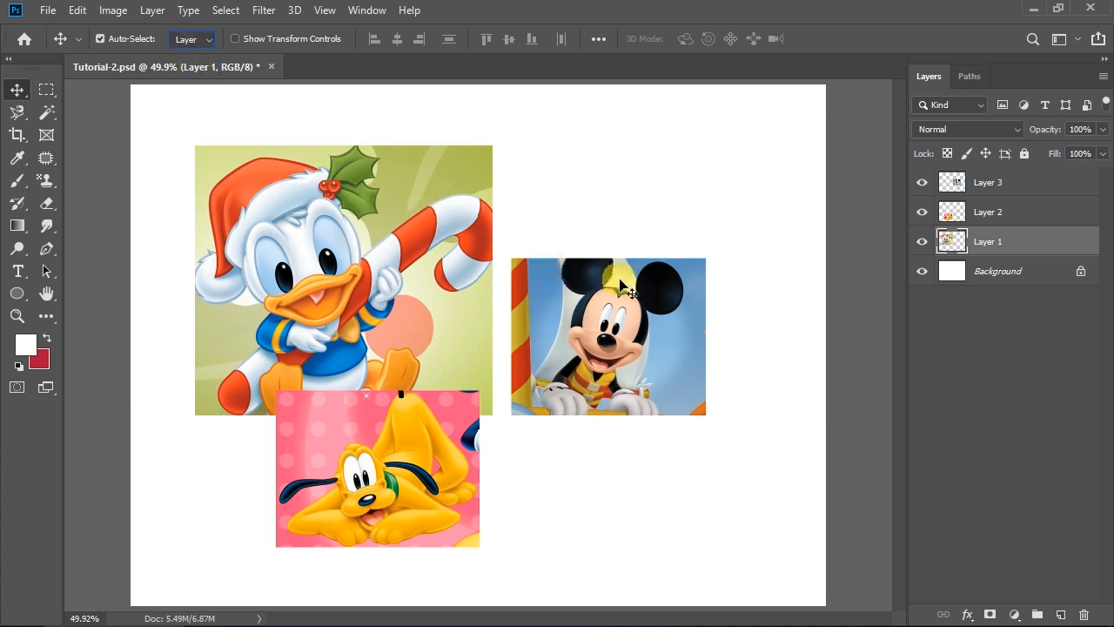
Group Layer 1, Layer 2 and Layer 3 together, keeping the default group settings.
{"action": "left_click", "coordinate": [999, 213]}
{"action": "left_click", "coordinate": [995, 183]}
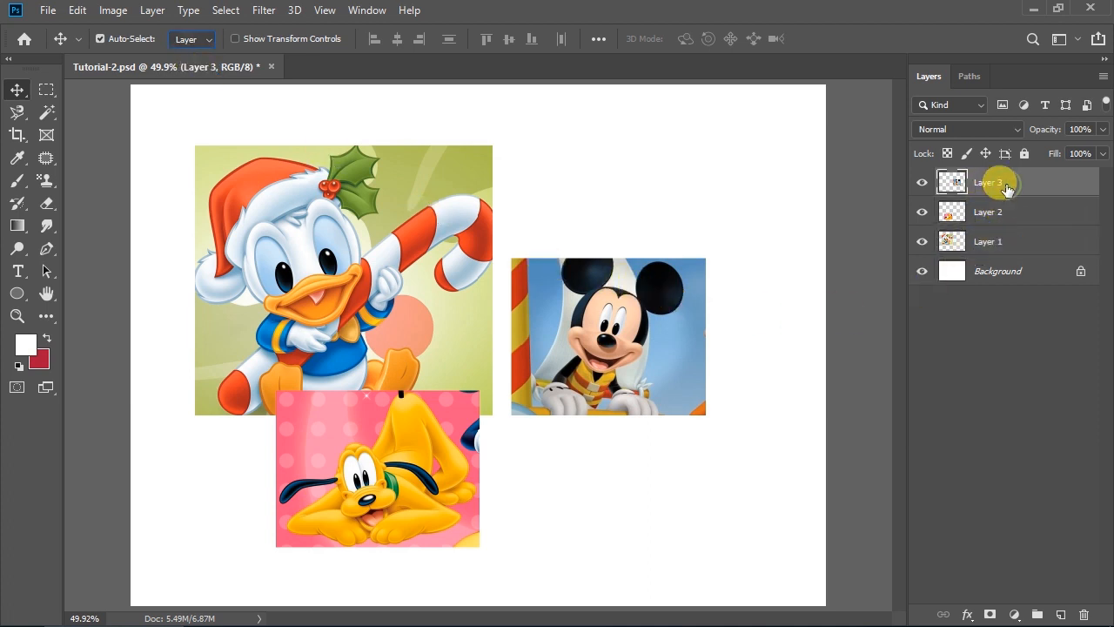
{"action": "left_click", "coordinate": [1002, 243]}
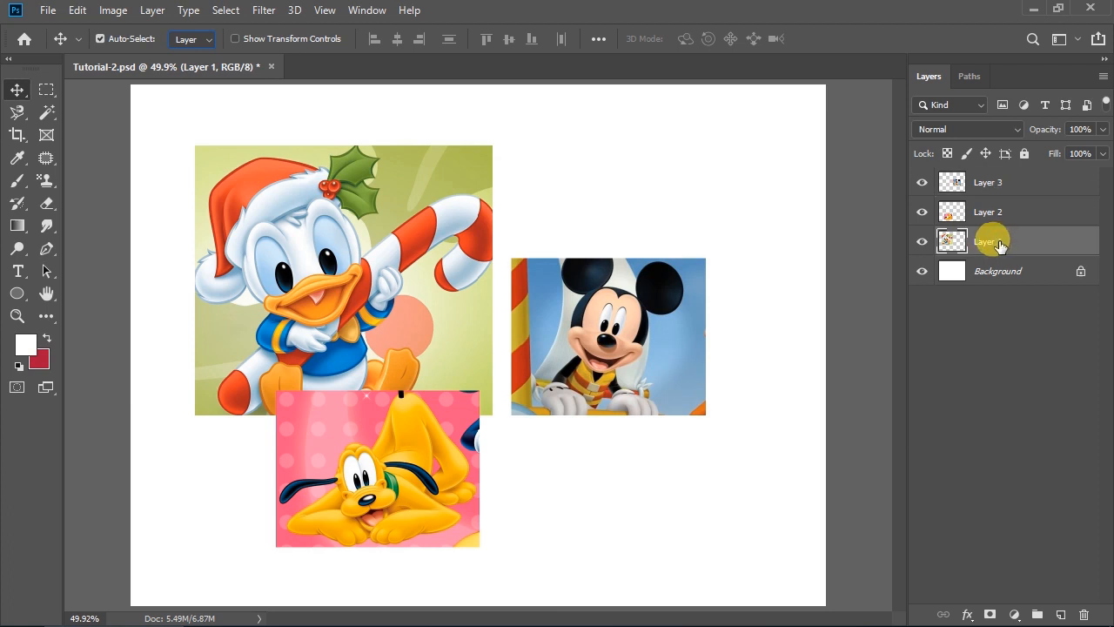
{"action": "left_click", "coordinate": [1010, 213], "text": "ctrl"}
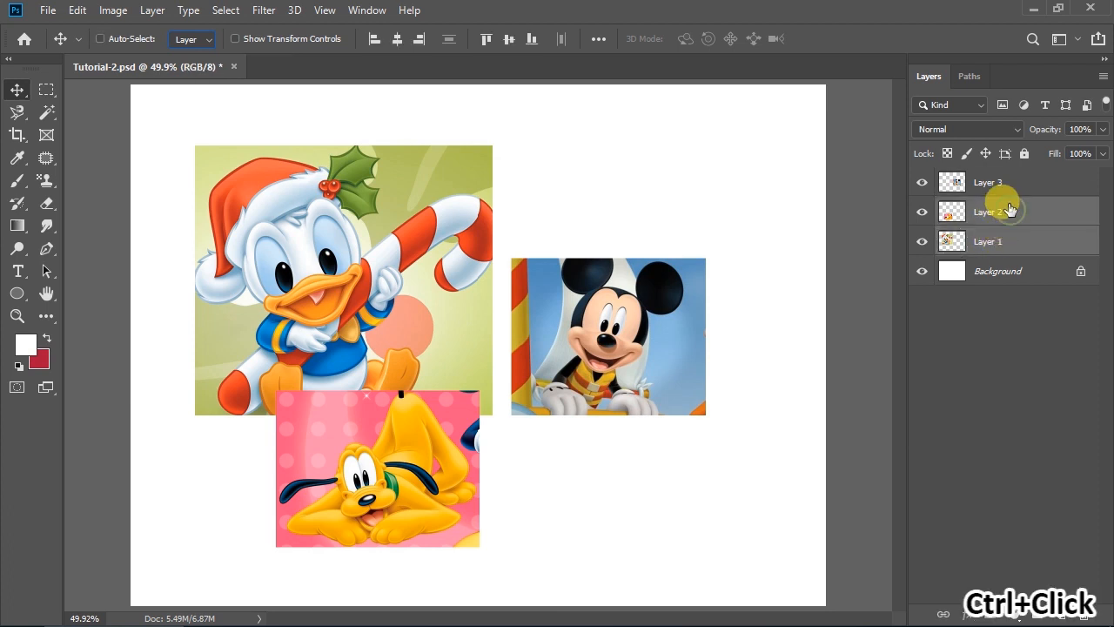
{"action": "left_click", "coordinate": [1007, 186], "text": "ctrl"}
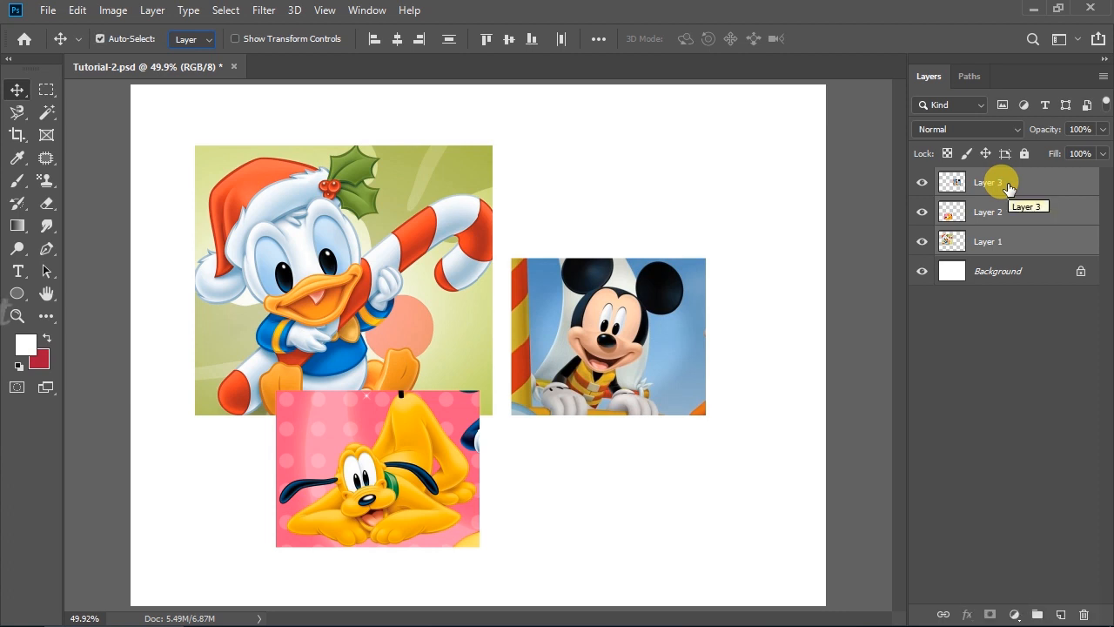
{"action": "right_click", "coordinate": [1009, 189]}
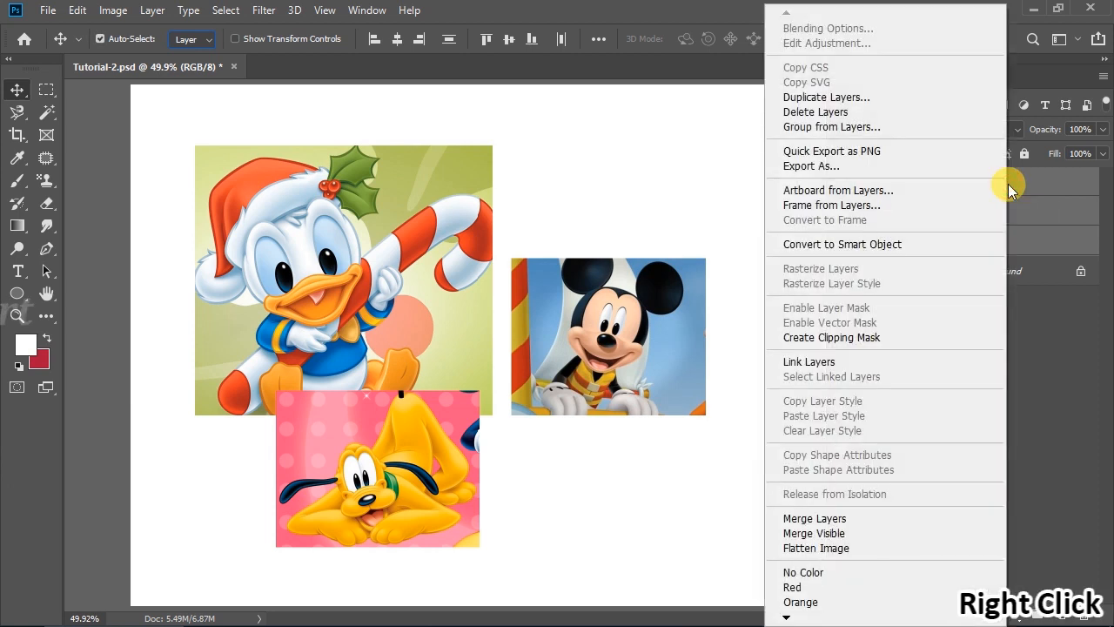
{"action": "left_click", "coordinate": [862, 127]}
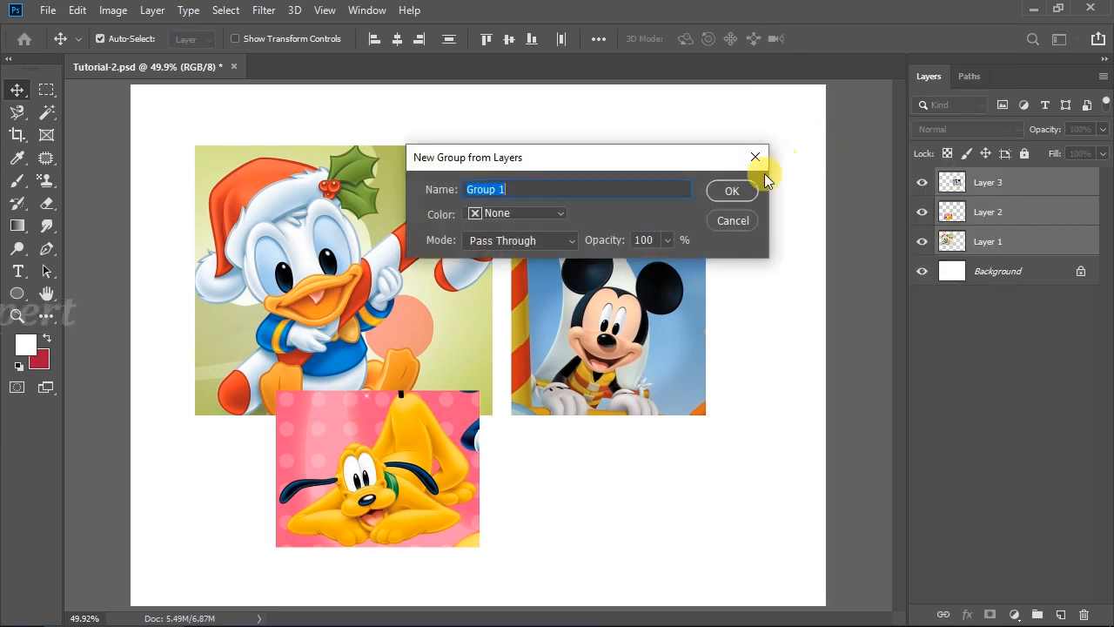
{"action": "left_click", "coordinate": [736, 190]}
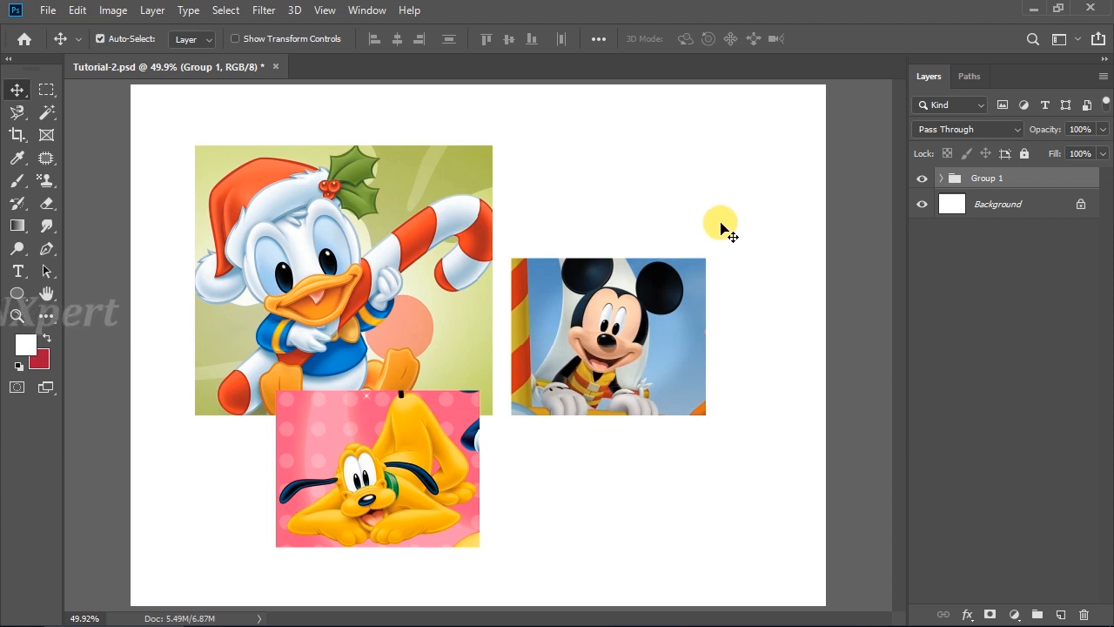
Expand the group and shift the Donald, Mickey and Pluto pictures slightly one at a time, with Auto-Select kept on Layer.
{"action": "left_click", "coordinate": [942, 178]}
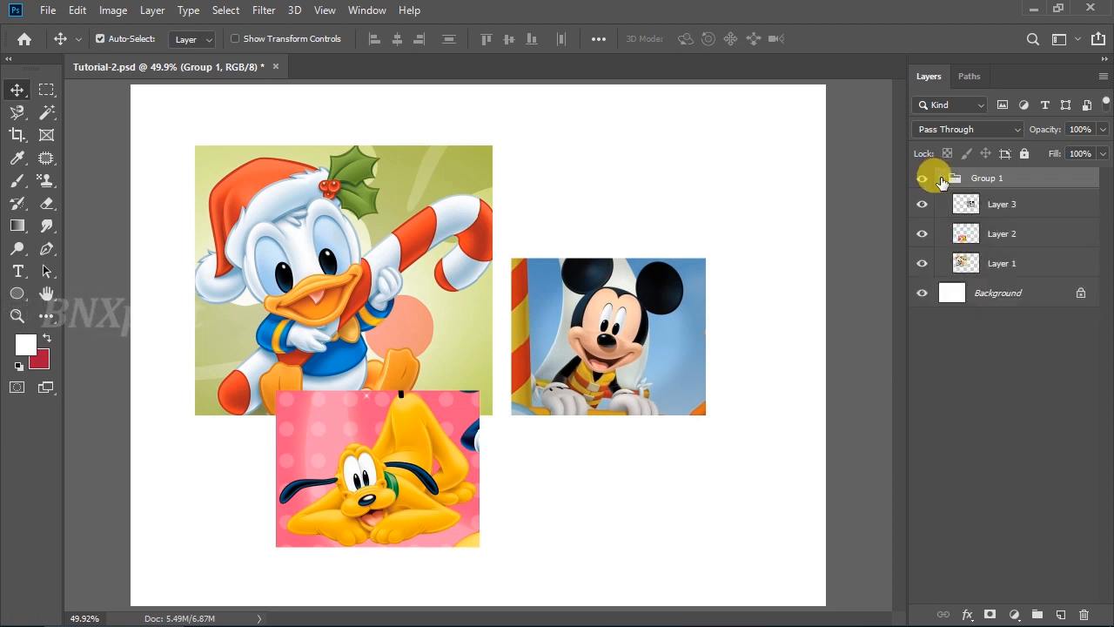
{"action": "left_click", "coordinate": [209, 39]}
{"action": "left_click", "coordinate": [209, 40]}
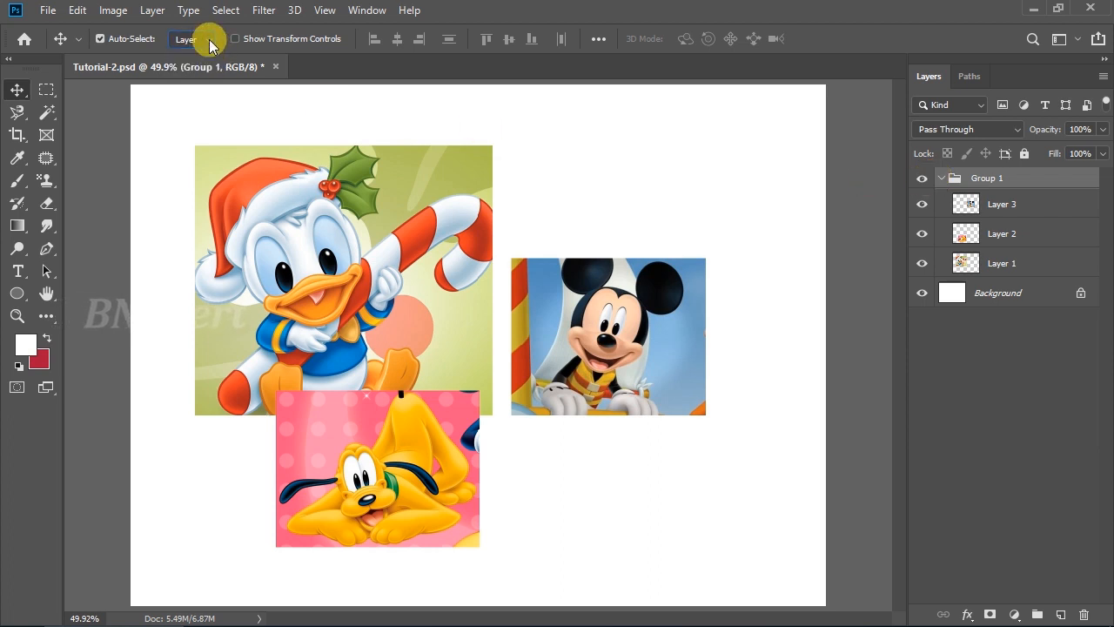
{"action": "mouse_move", "coordinate": [335, 272]}
{"action": "left_mouse_down"}
{"action": "mouse_move", "coordinate": [327, 263]}
{"action": "mouse_move", "coordinate": [340, 274]}
{"action": "left_mouse_up"}
{"action": "left_click", "coordinate": [579, 370]}
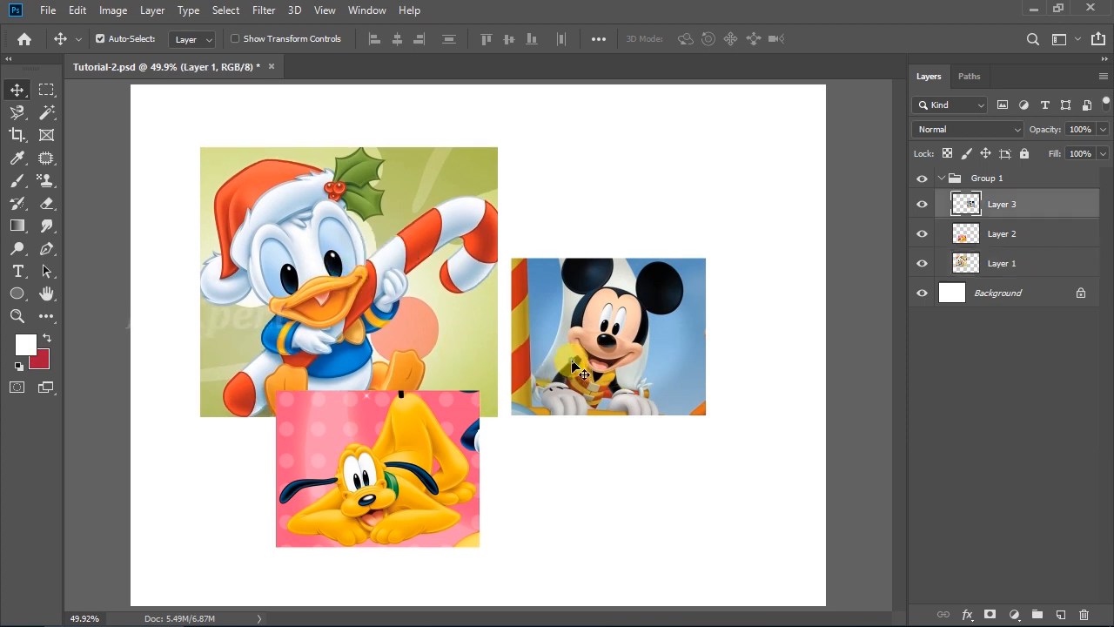
{"action": "mouse_move", "coordinate": [572, 361]}
{"action": "left_mouse_down"}
{"action": "mouse_move", "coordinate": [643, 393]}
{"action": "mouse_move", "coordinate": [580, 356]}
{"action": "mouse_move", "coordinate": [574, 369]}
{"action": "left_mouse_up"}
{"action": "mouse_move", "coordinate": [452, 509]}
{"action": "left_mouse_down"}
{"action": "mouse_move", "coordinate": [453, 524]}
{"action": "mouse_move", "coordinate": [453, 506]}
{"action": "left_mouse_up"}
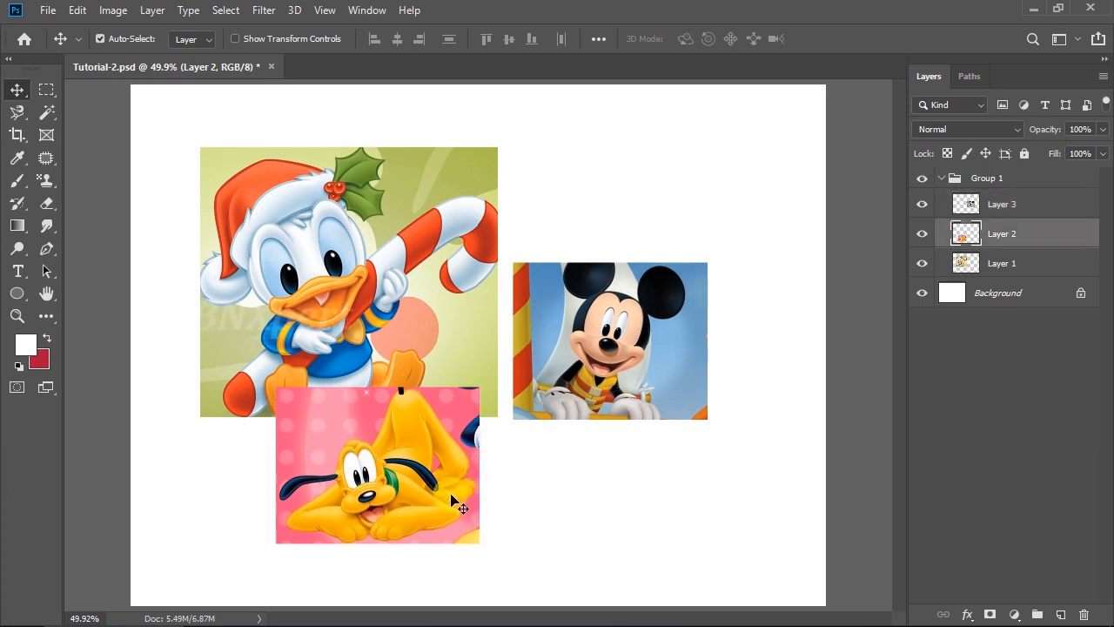
Set Auto-Select to Group and shift all three pictures slightly together as one group.
{"action": "left_click", "coordinate": [206, 39]}
{"action": "left_click", "coordinate": [206, 55]}
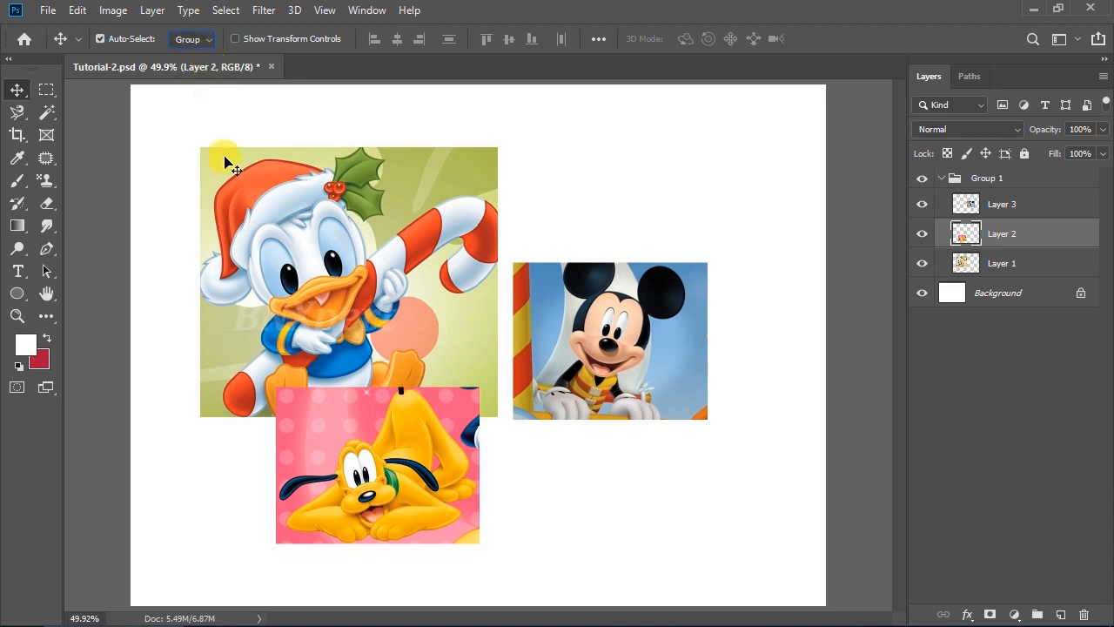
{"action": "mouse_move", "coordinate": [212, 159]}
{"action": "left_mouse_down"}
{"action": "mouse_move", "coordinate": [298, 169]}
{"action": "mouse_move", "coordinate": [341, 253]}
{"action": "mouse_move", "coordinate": [217, 202]}
{"action": "mouse_move", "coordinate": [203, 162]}
{"action": "left_mouse_up"}
{"action": "mouse_move", "coordinate": [564, 331]}
{"action": "left_mouse_down"}
{"action": "mouse_move", "coordinate": [705, 286]}
{"action": "mouse_move", "coordinate": [685, 331]}
{"action": "mouse_move", "coordinate": [570, 330]}
{"action": "left_mouse_up"}
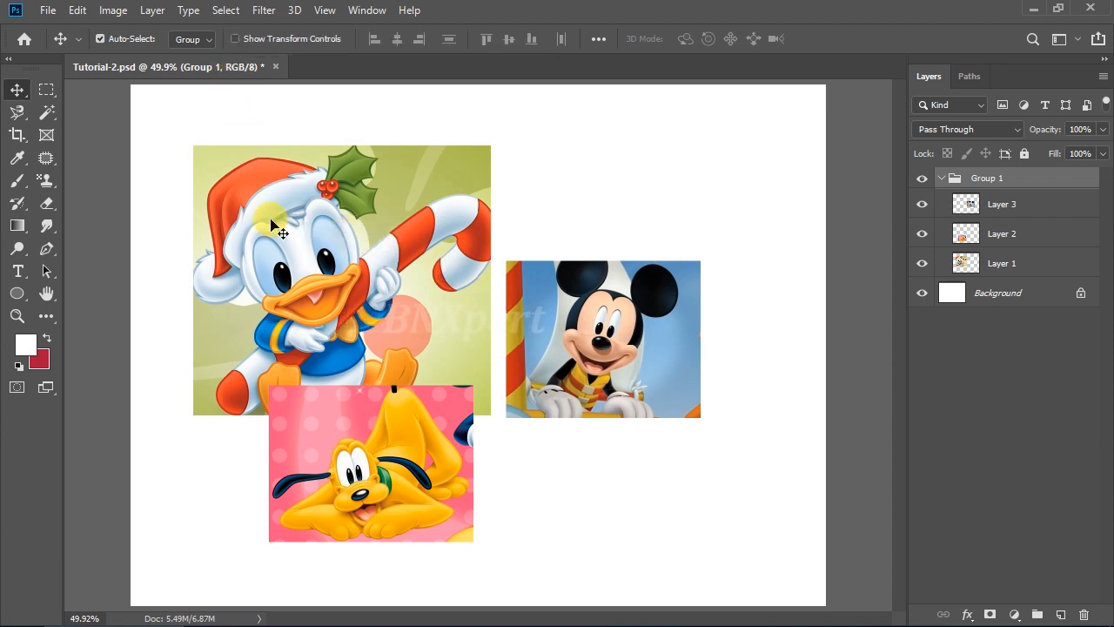
Set Auto-Select back to Layer and ungroup the three picture layers.
{"action": "left_click", "coordinate": [209, 41]}
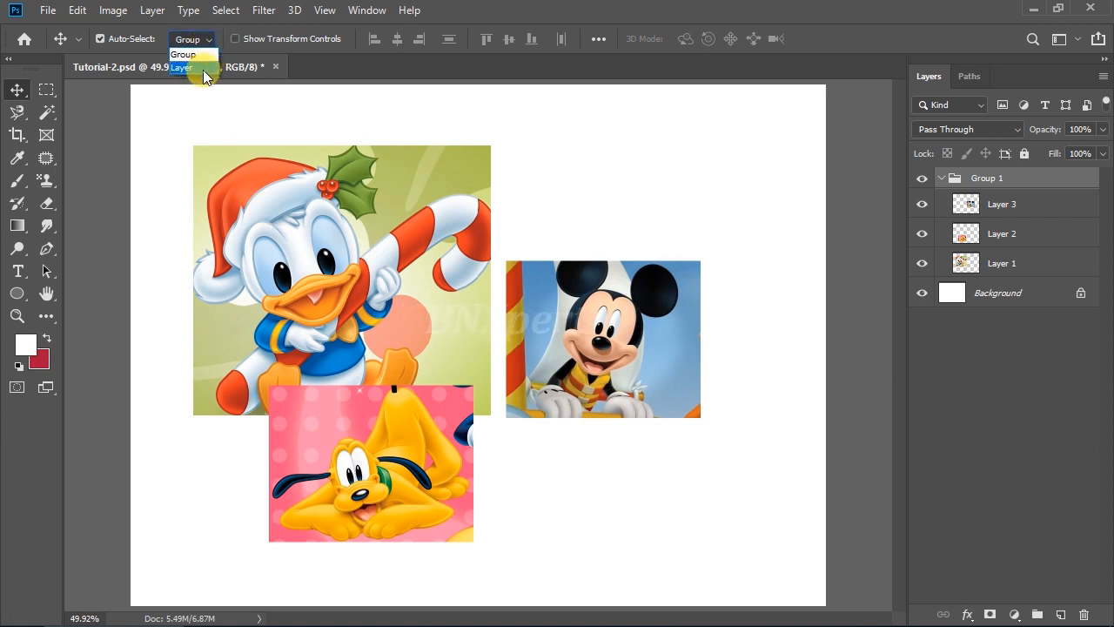
{"action": "left_click", "coordinate": [195, 68]}
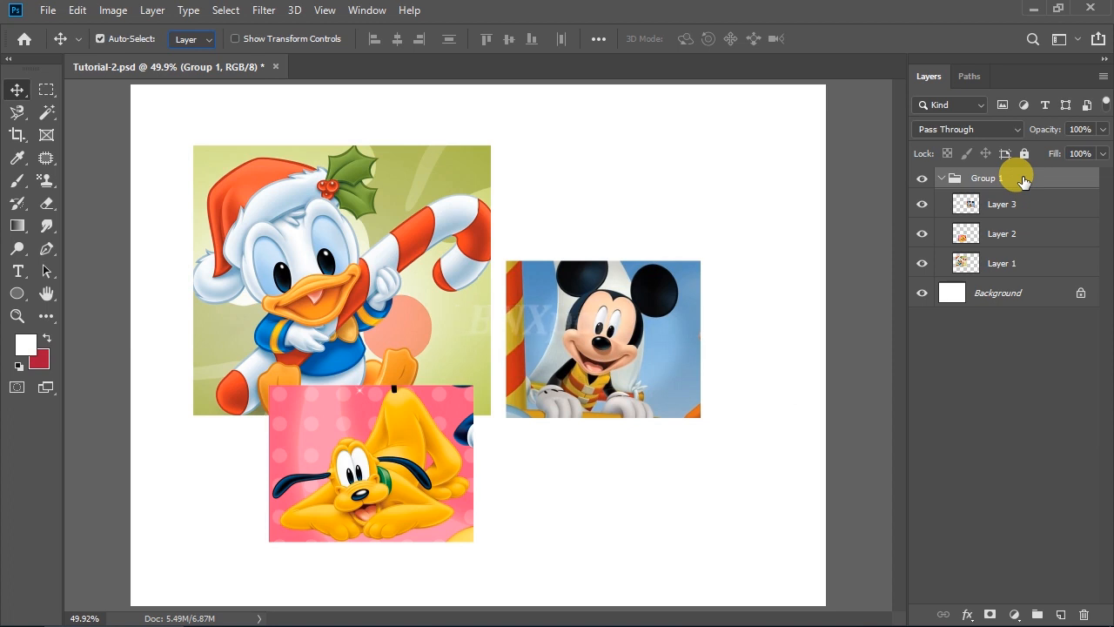
{"action": "right_click", "coordinate": [1022, 180]}
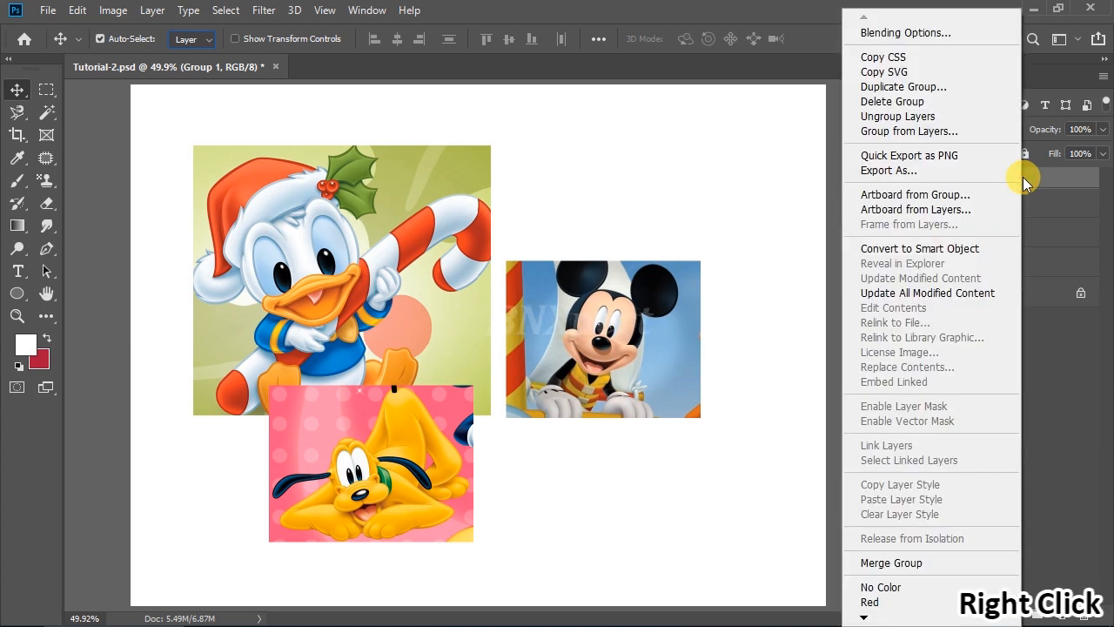
{"action": "left_click", "coordinate": [919, 118]}
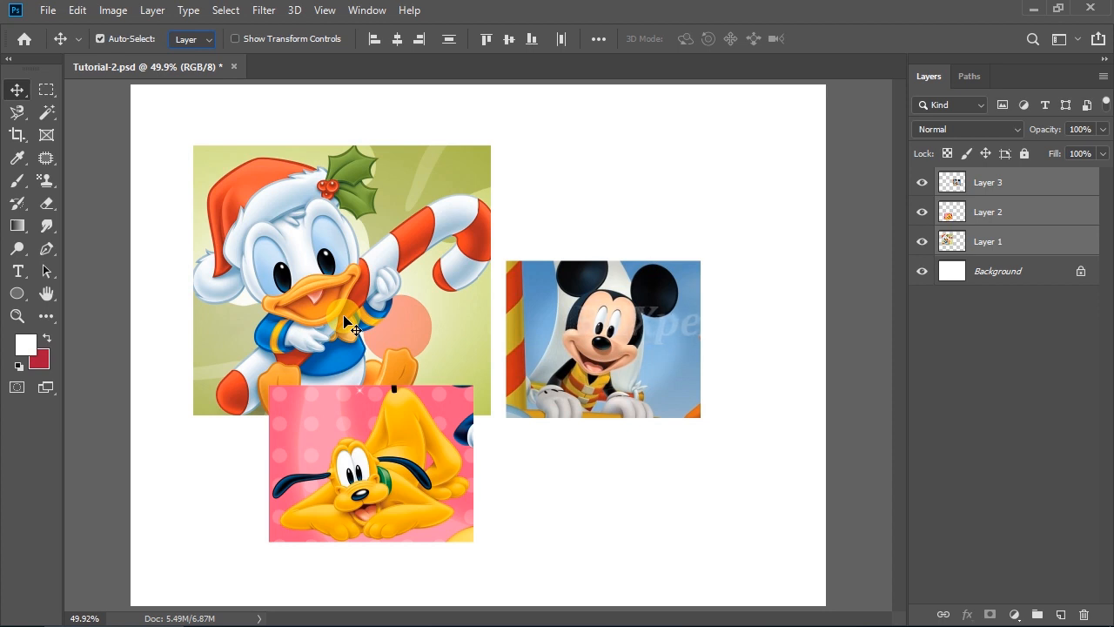
Show the transform controls, shrink the Donald picture on Layer 1 proportionally until it clears the Pluto picture, and hide the controls again.
{"action": "left_click", "coordinate": [271, 38]}
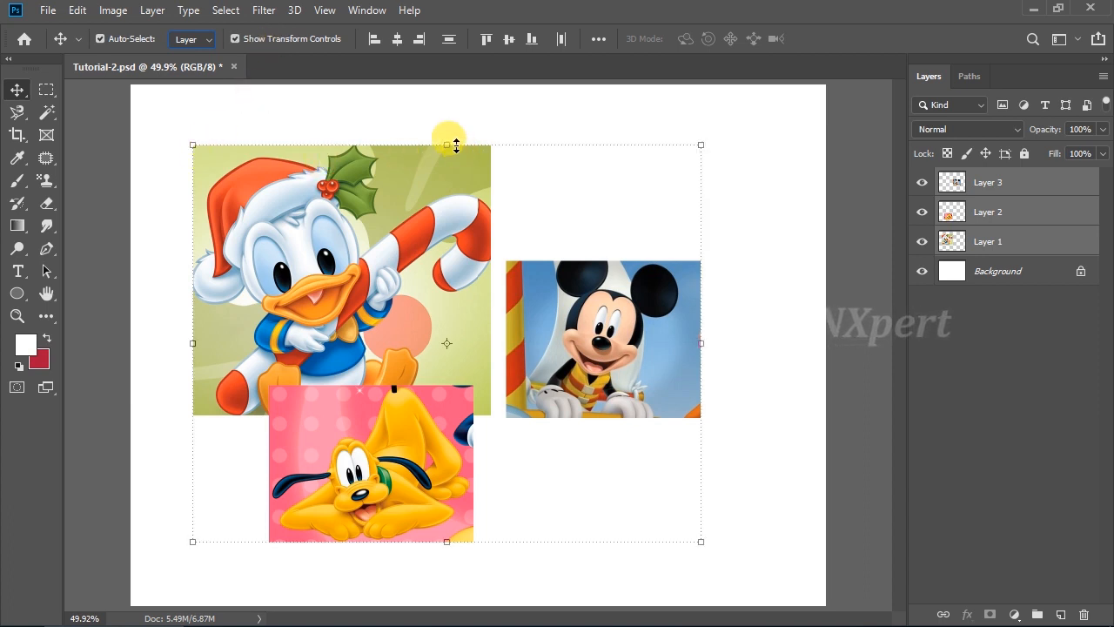
{"action": "left_click", "coordinate": [1010, 243]}
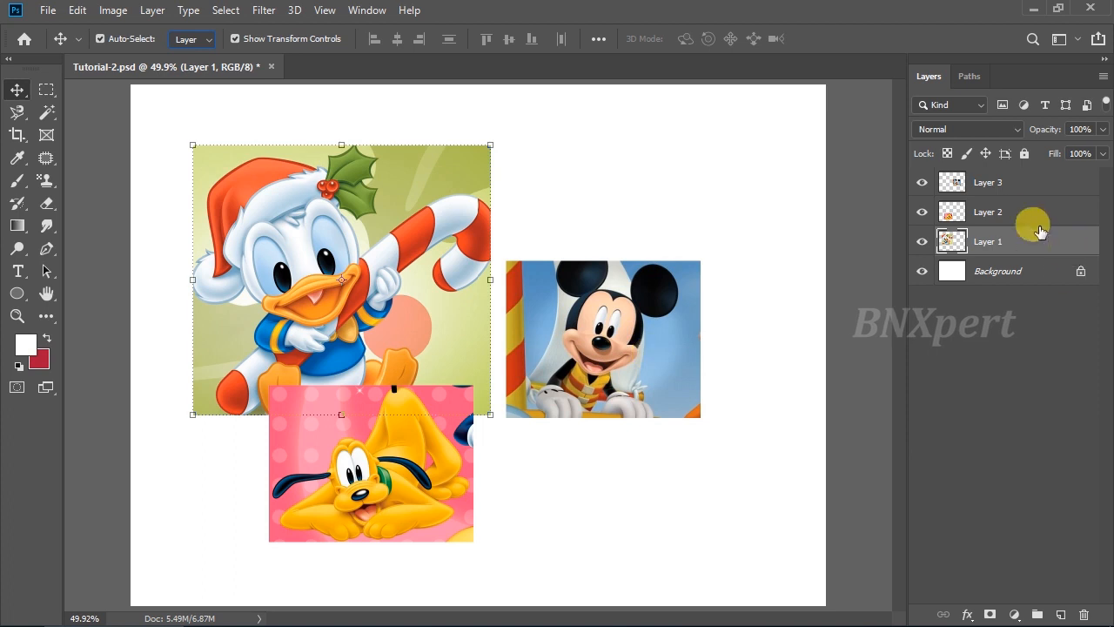
{"action": "left_click", "coordinate": [1007, 212]}
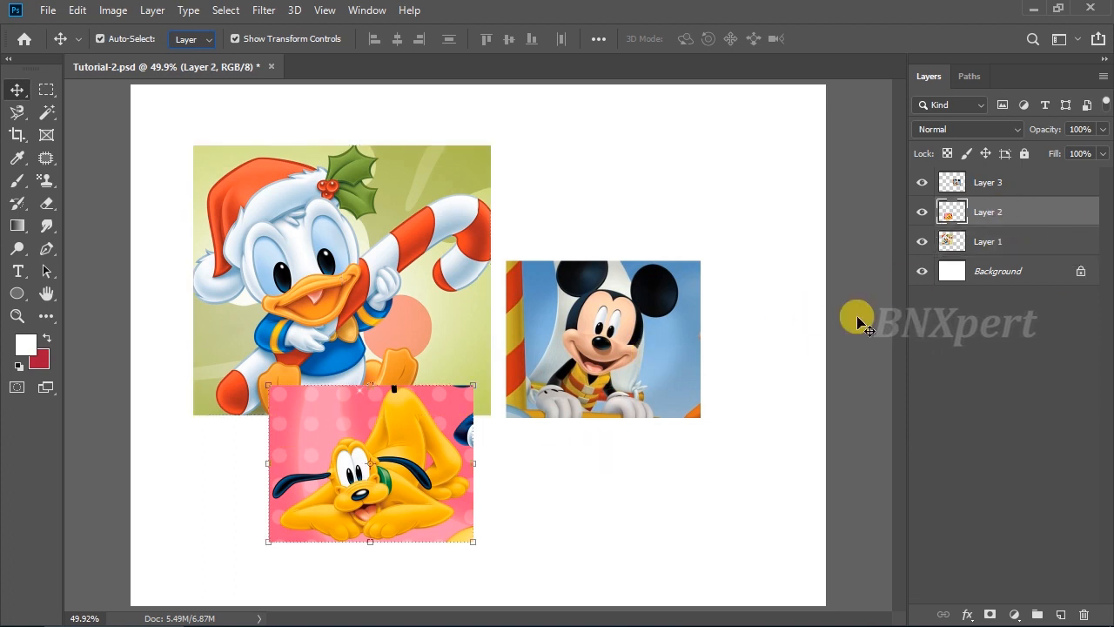
{"action": "left_click", "coordinate": [987, 243]}
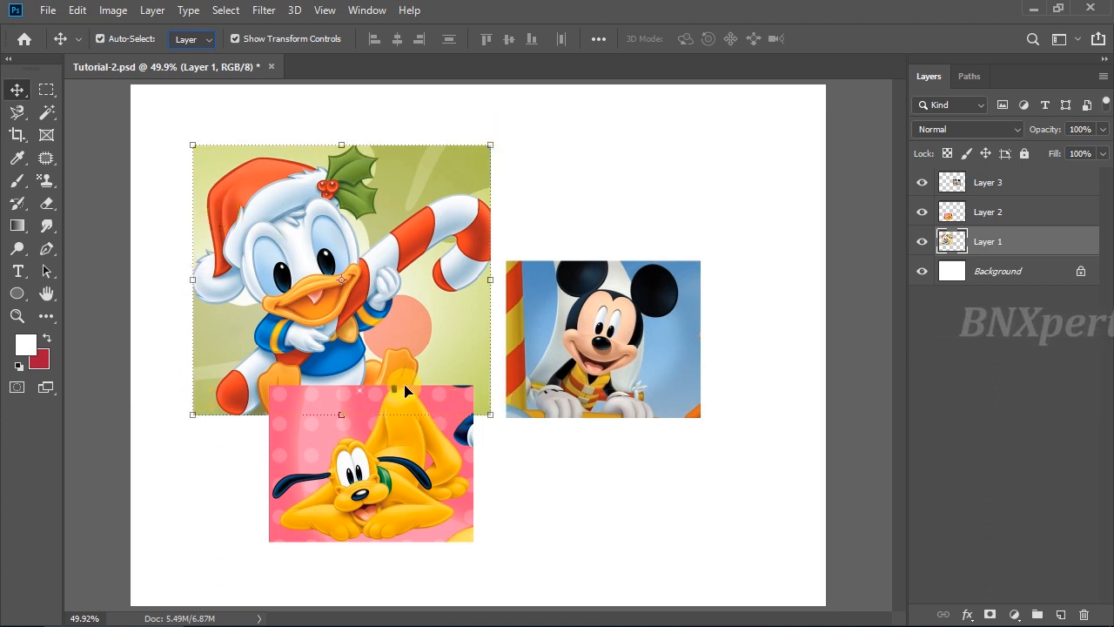
{"action": "left_click_drag", "start_coordinate": [488, 405], "coordinate": [404, 308]}
{"action": "mouse_move", "coordinate": [423, 142]}
{"action": "left_mouse_down"}
{"action": "mouse_move", "coordinate": [427, 175]}
{"action": "mouse_move", "coordinate": [418, 145]}
{"action": "left_mouse_up"}
{"action": "key", "text": "Return"}
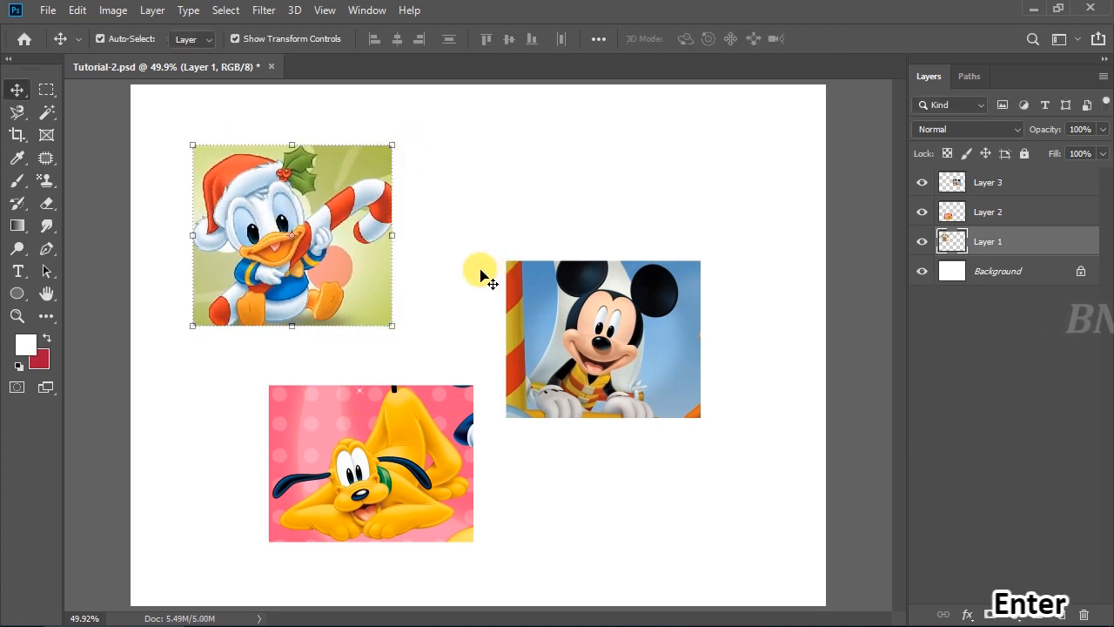
{"action": "left_click", "coordinate": [238, 40]}
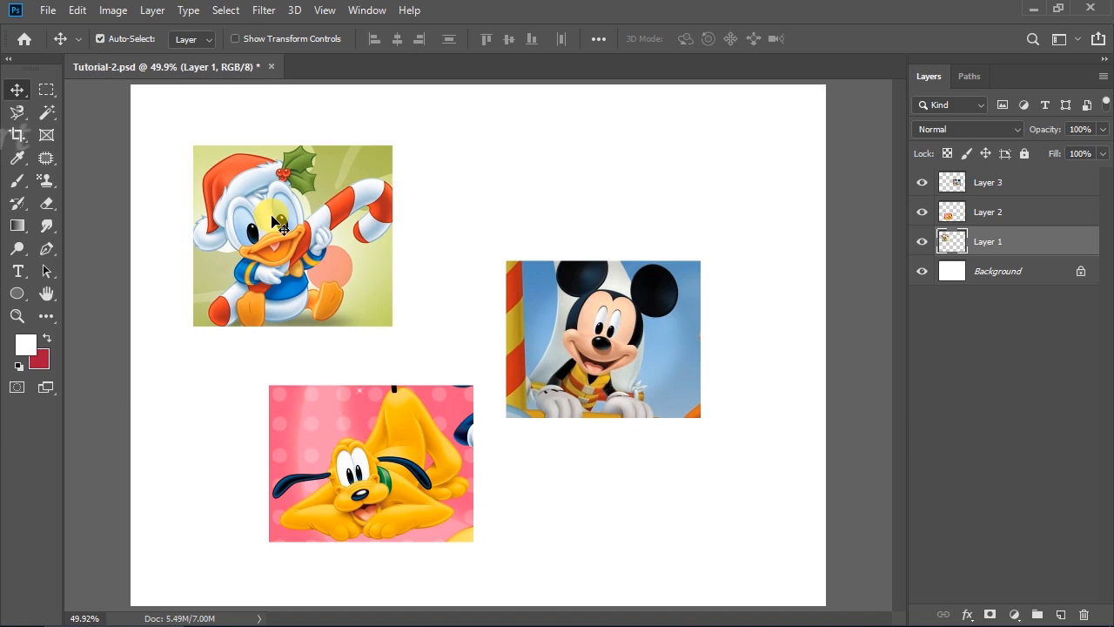
Select Layer 1, Layer 2 and Layer 3 together and keep Selection as the alignment reference in the align options.
{"action": "left_click", "coordinate": [598, 38]}
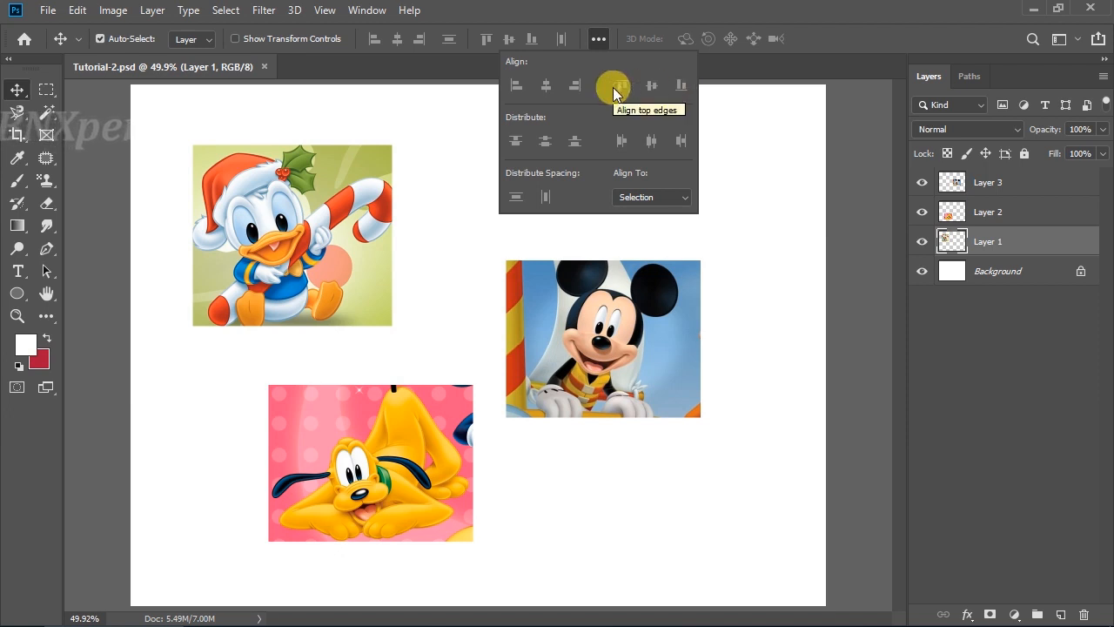
{"action": "left_click", "coordinate": [1020, 217], "text": "ctrl"}
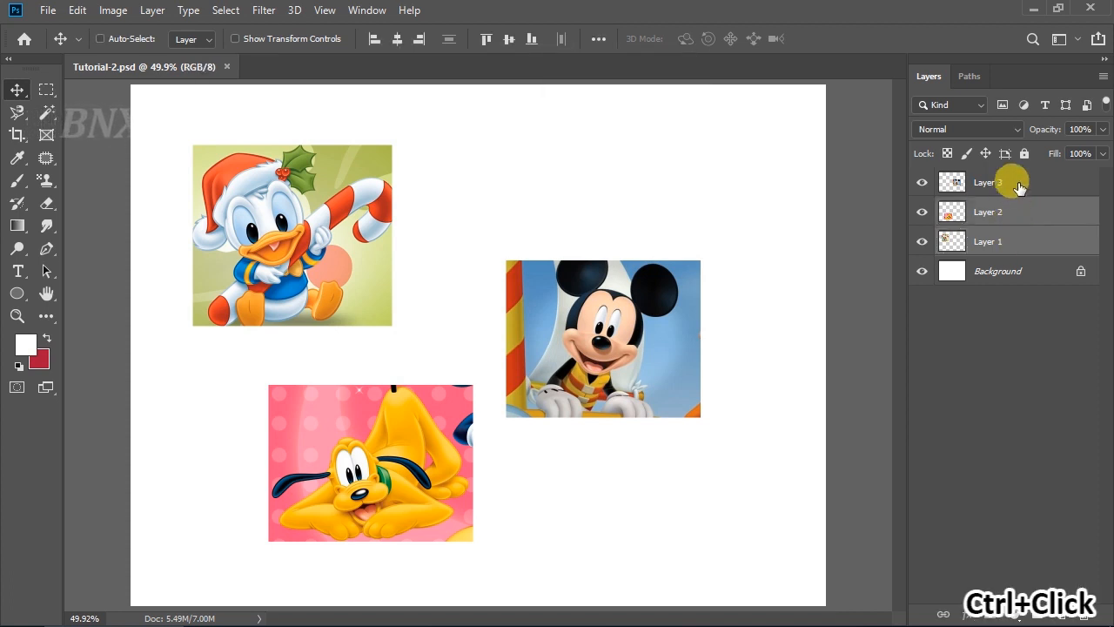
{"action": "left_click", "coordinate": [1020, 186], "text": "ctrl"}
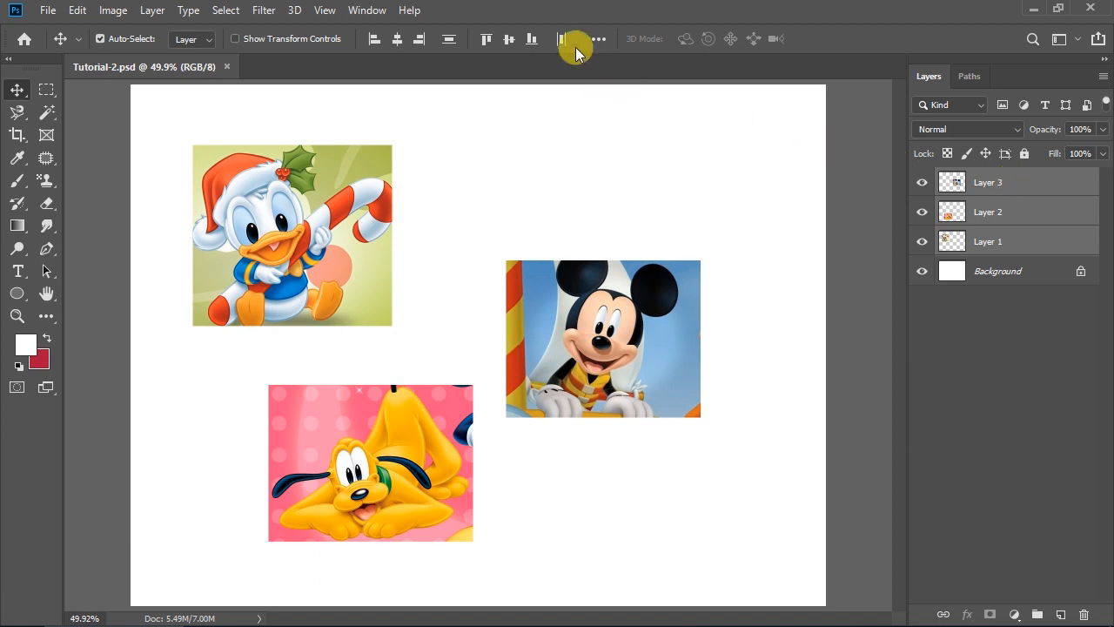
{"action": "left_click", "coordinate": [601, 39]}
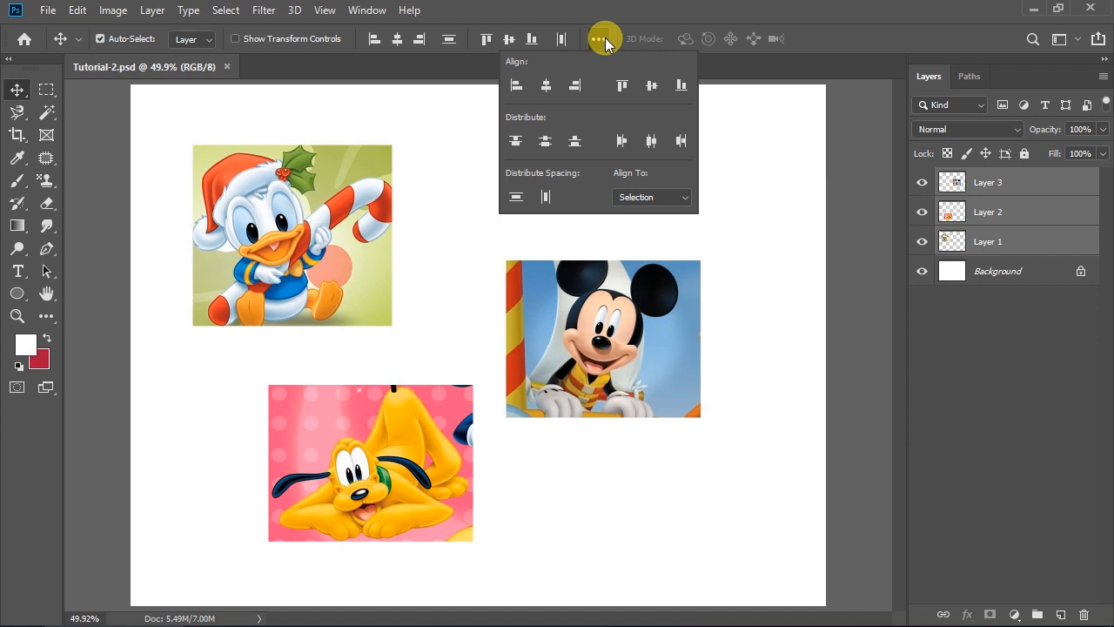
{"action": "left_click", "coordinate": [676, 201]}
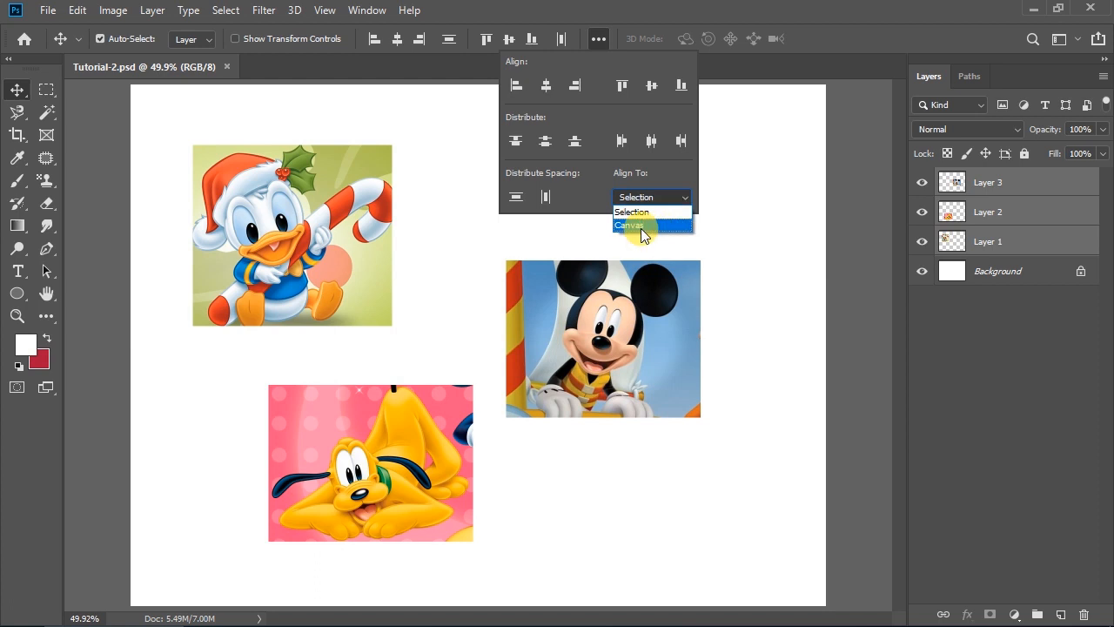
{"action": "left_click", "coordinate": [651, 224]}
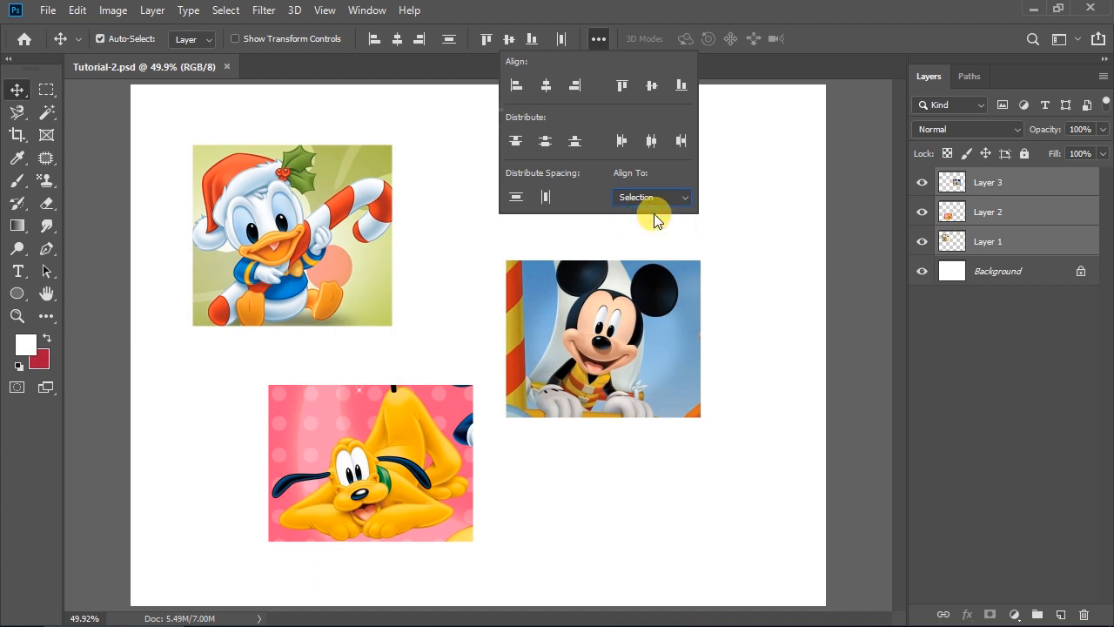
Align the three selected pictures by their left edges and then by their right edges.
{"action": "left_click", "coordinate": [516, 86]}
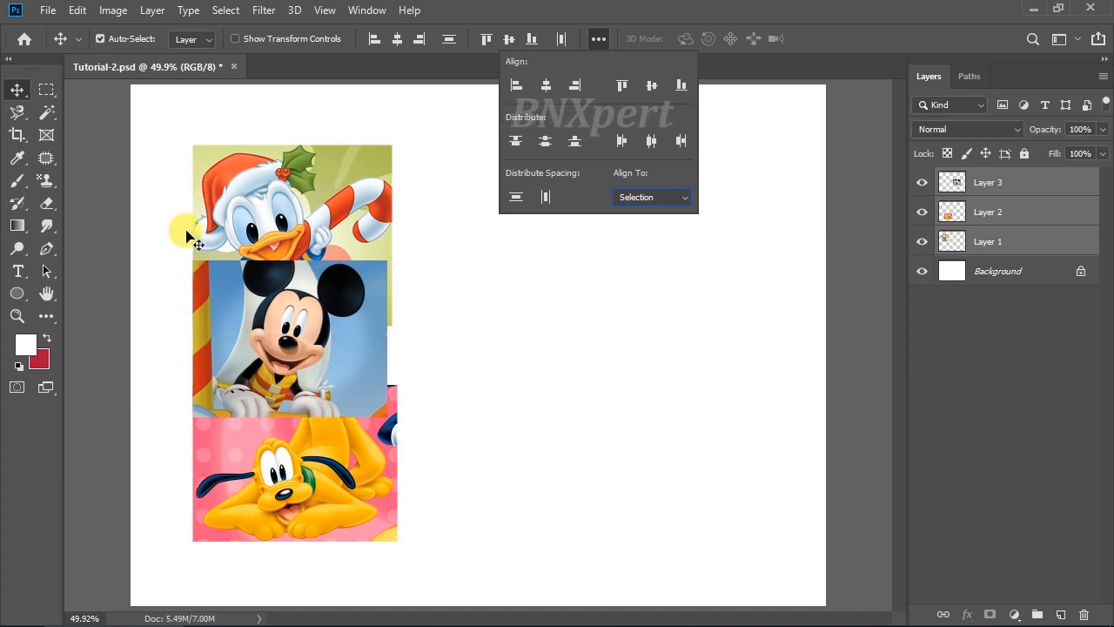
{"action": "left_click", "coordinate": [575, 84]}
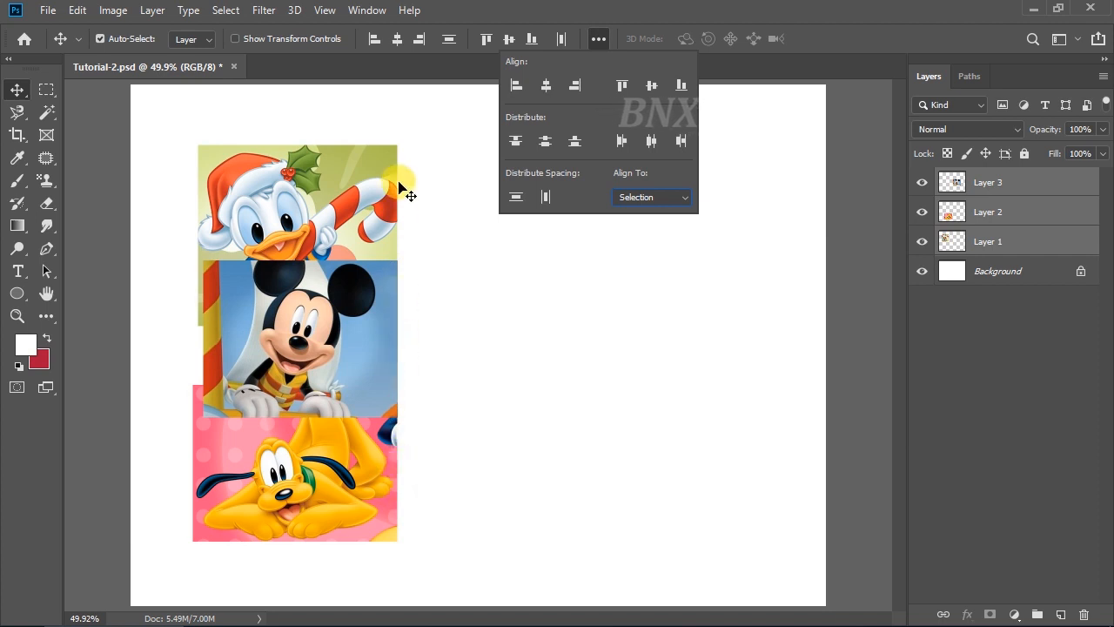
Align the three selected pictures by their horizontal centers, and undo the alignments back to the original scattered layout.
{"action": "left_click", "coordinate": [544, 86]}
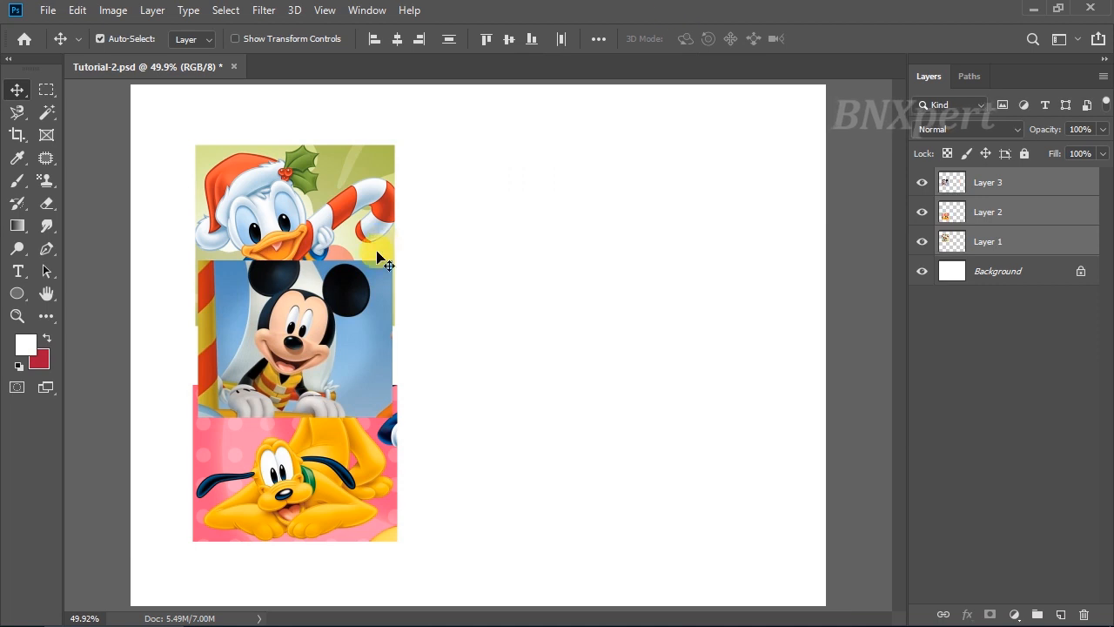
{"action": "key", "text": "ctrl+z"}
{"action": "key", "text": "ctrl+z"}
{"action": "key", "text": "ctrl+z"}
{"action": "key", "text": "ctrl+z"}
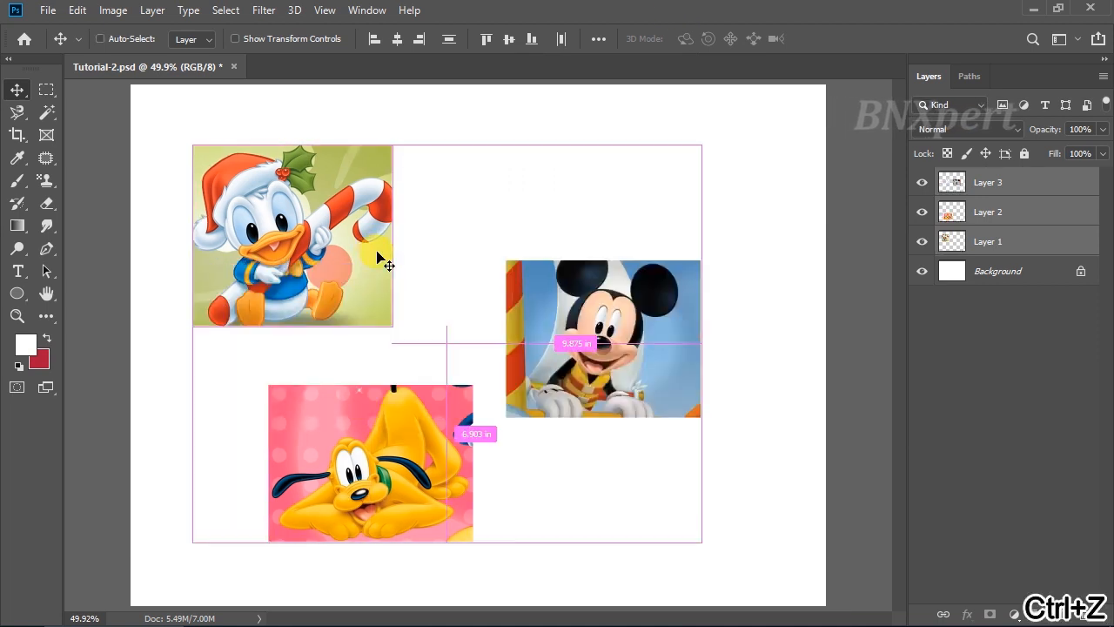
{"action": "key", "text": "ctrl+z"}
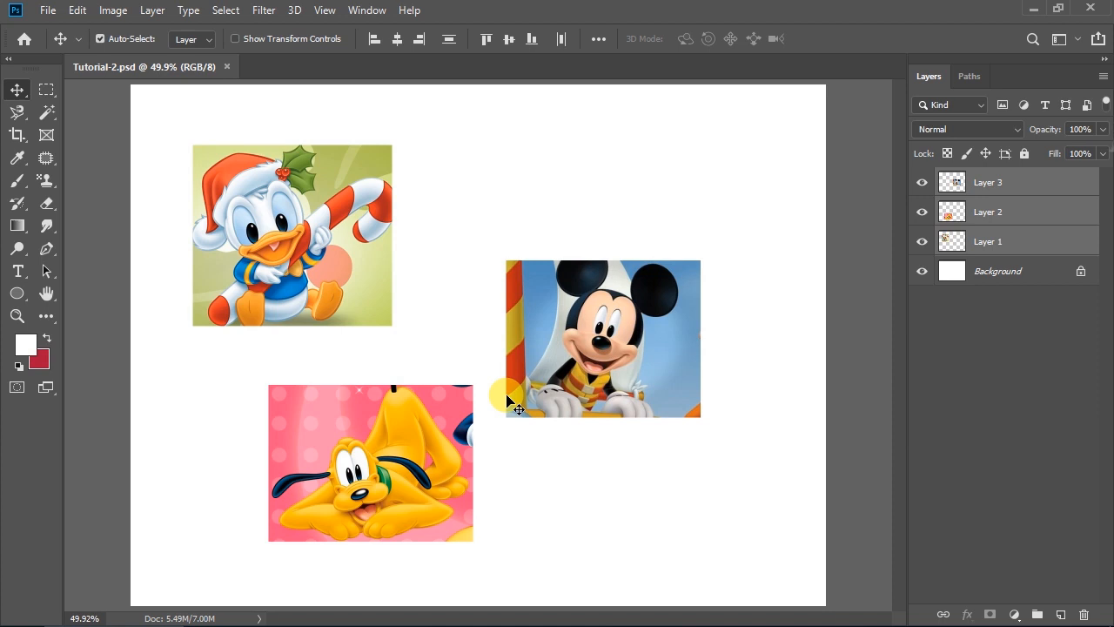
Load the outline of the Mickey picture on Layer 3 as a selection and align the three layers to its left edge.
{"action": "left_click", "coordinate": [957, 188], "text": "ctrl"}
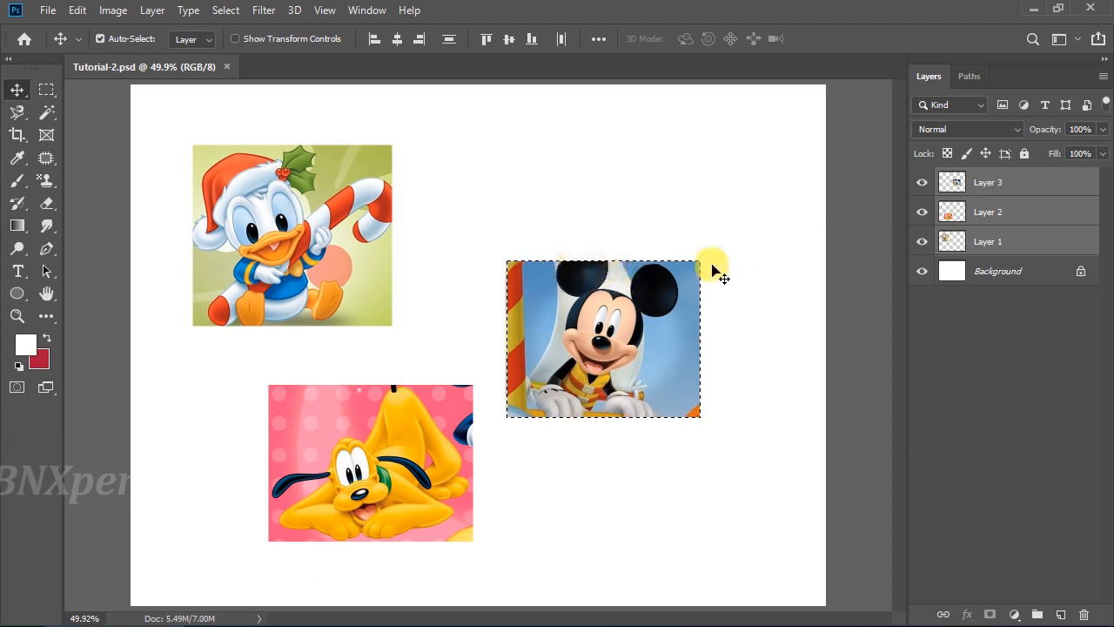
{"action": "left_click", "coordinate": [598, 39]}
{"action": "left_click", "coordinate": [515, 85]}
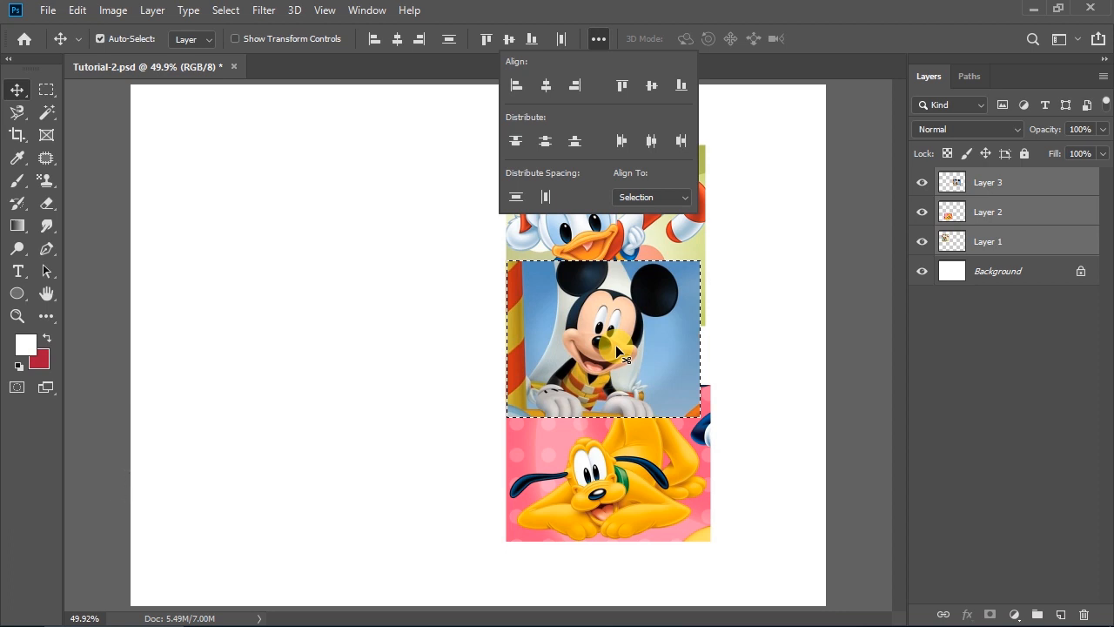
Align the three layers to the selection's top edge, its bottom edge and finally its vertical center.
{"action": "left_click", "coordinate": [622, 86]}
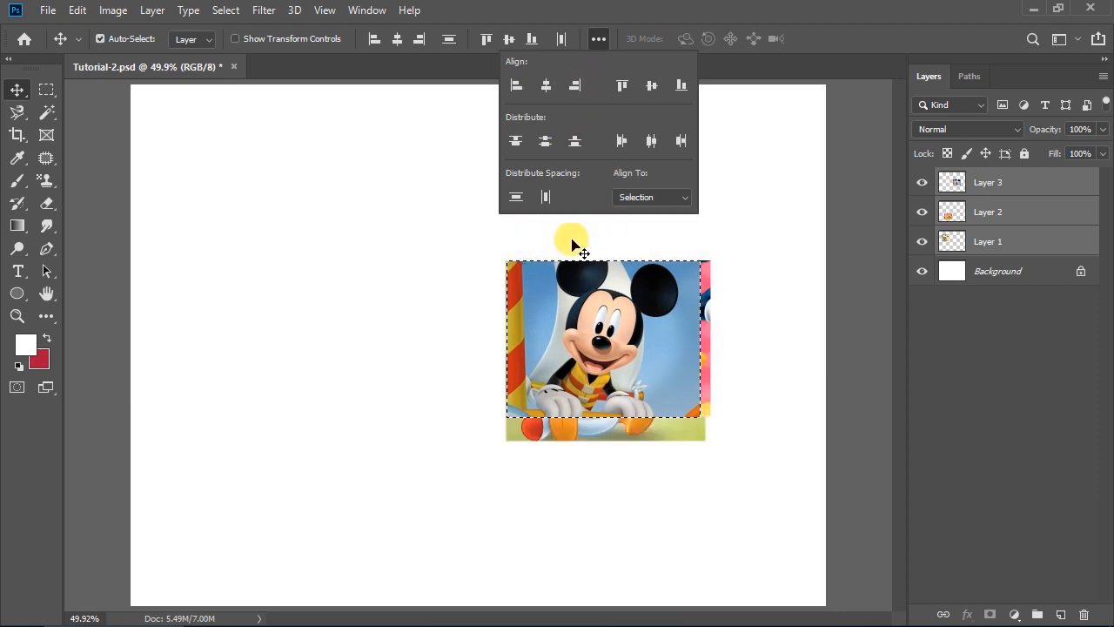
{"action": "left_click", "coordinate": [681, 86]}
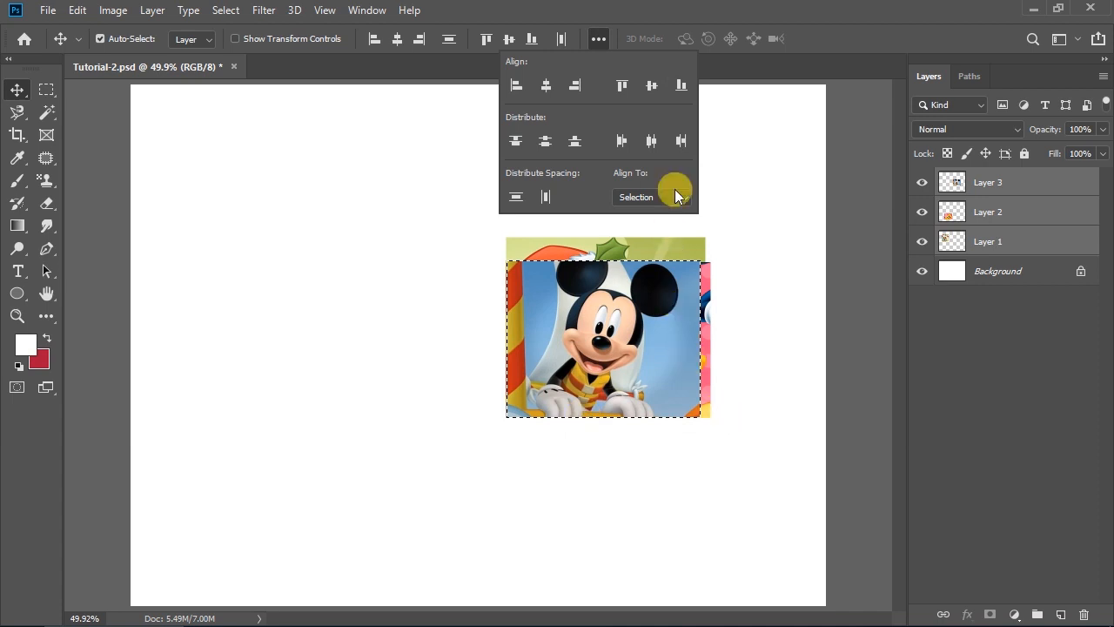
{"action": "left_click", "coordinate": [656, 85]}
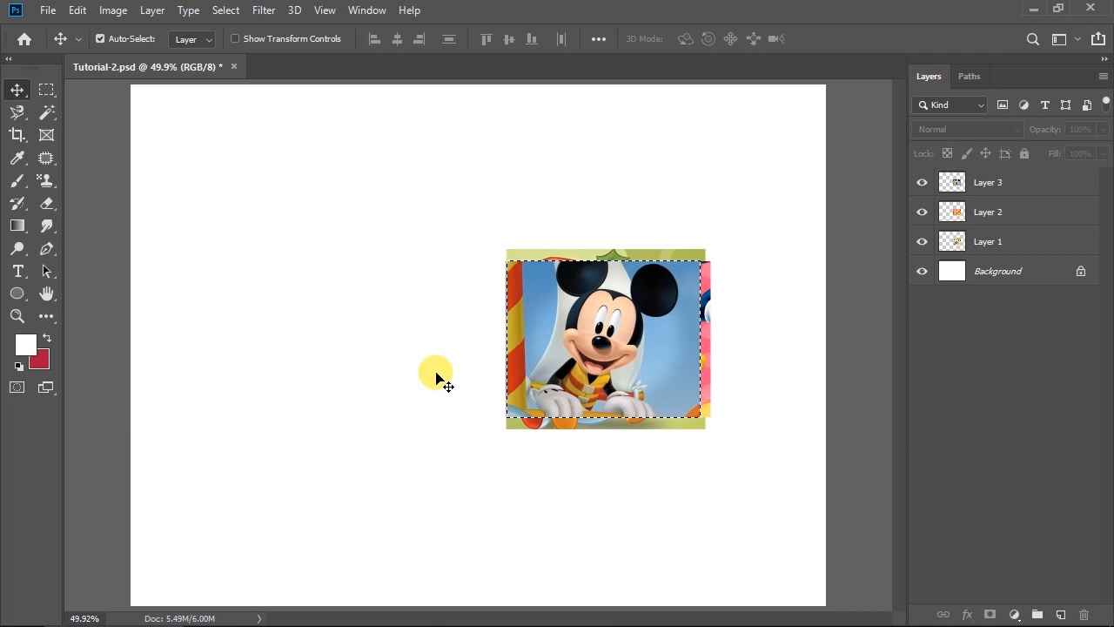
Deselect the outline and spread the overlapping pictures in a row, with Mickey at the left, Donald in the middle and Pluto at the right.
{"action": "key", "text": "ctrl+d"}
{"action": "left_click_drag", "start_coordinate": [674, 379], "coordinate": [296, 393]}
{"action": "left_click_drag", "start_coordinate": [644, 344], "coordinate": [738, 361]}
{"action": "left_click_drag", "start_coordinate": [548, 357], "coordinate": [373, 379]}
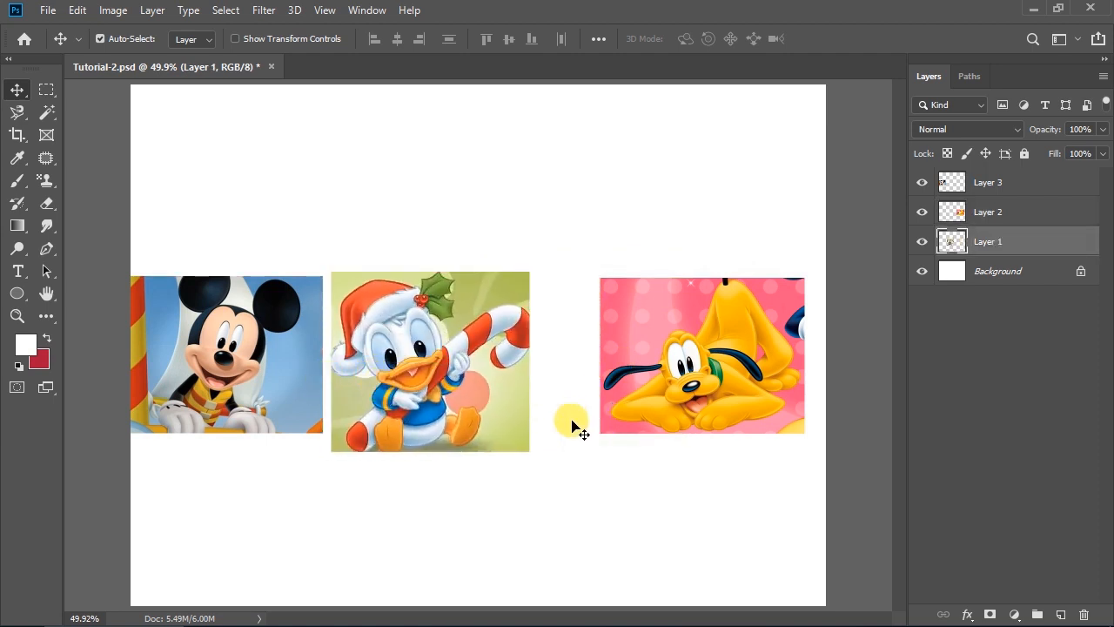
Select Layer 1, Layer 2 and Layer 3 together and distribute the horizontal spacing between the pictures evenly.
{"action": "key", "text": "ctrl"}
{"action": "left_click", "coordinate": [1020, 209], "text": "ctrl"}
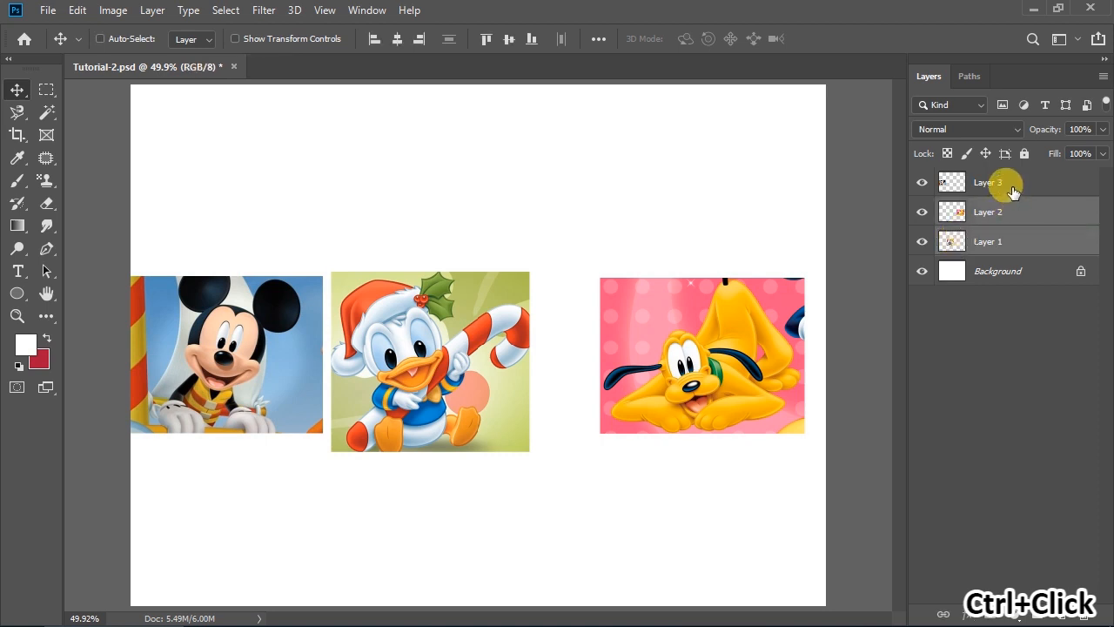
{"action": "left_click", "coordinate": [1003, 183], "text": "ctrl"}
{"action": "left_click", "coordinate": [598, 40]}
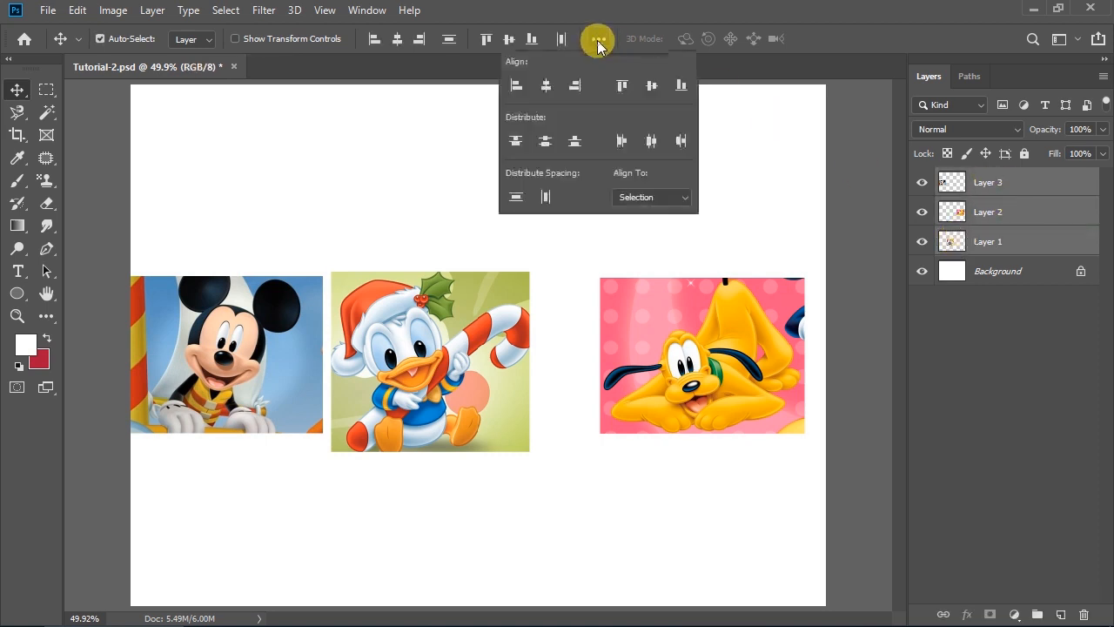
{"action": "left_click", "coordinate": [546, 198]}
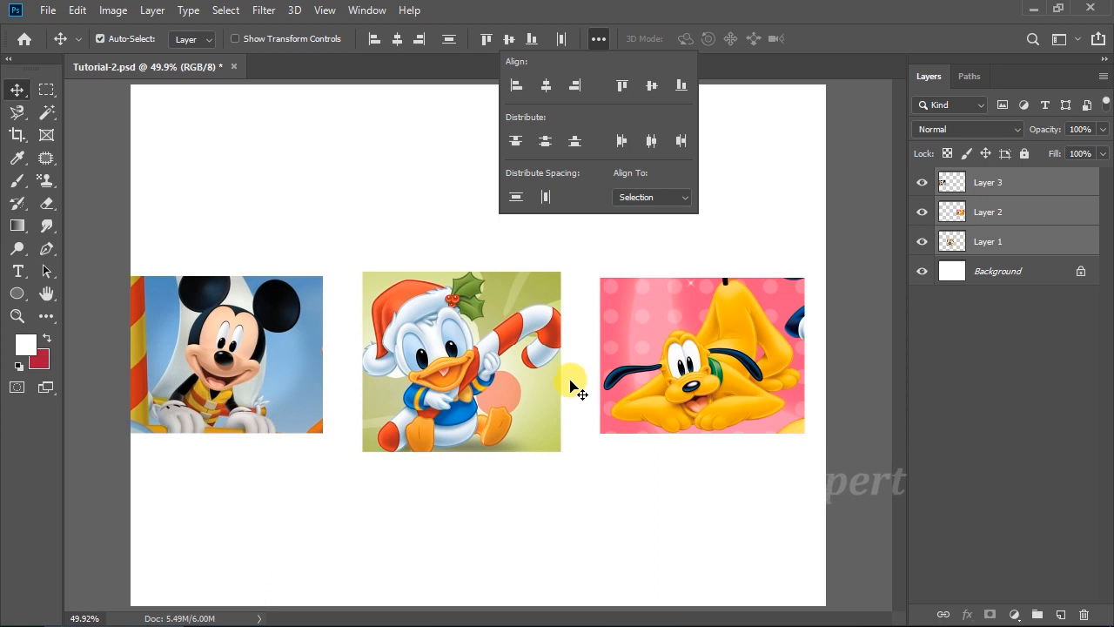
Rearrange the pictures into a vertical column, with Mickey at the top, Donald in the middle and Pluto at the bottom.
{"action": "left_click", "coordinate": [577, 522]}
{"action": "left_click_drag", "start_coordinate": [233, 373], "coordinate": [494, 188]}
{"action": "left_click", "coordinate": [689, 519]}
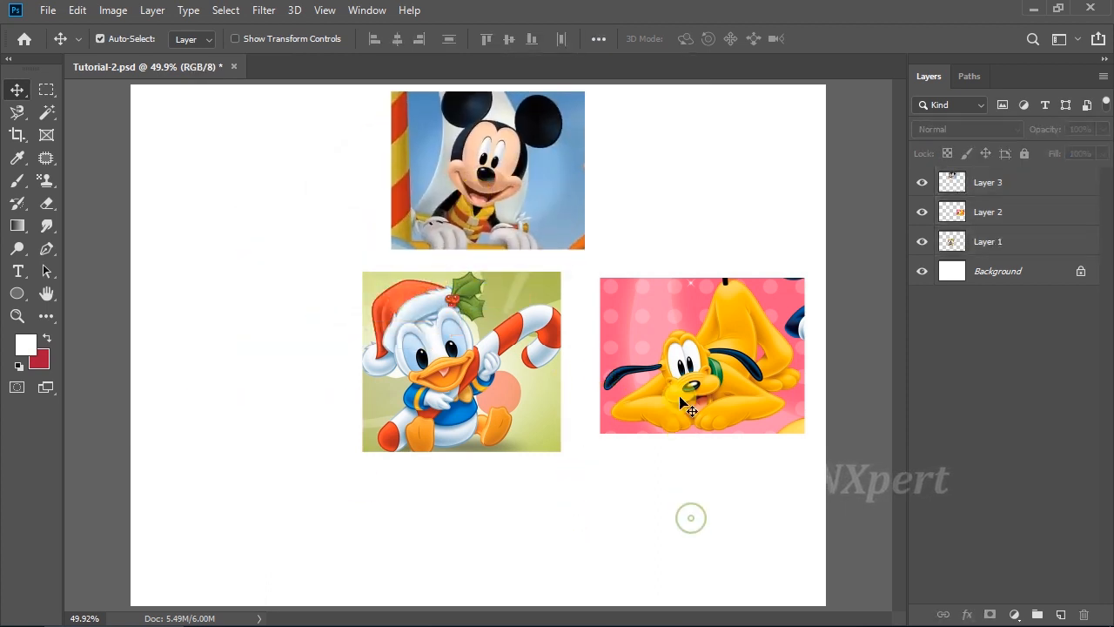
{"action": "left_click_drag", "start_coordinate": [678, 376], "coordinate": [445, 537]}
{"action": "left_click", "coordinate": [659, 378]}
{"action": "left_click_drag", "start_coordinate": [493, 382], "coordinate": [515, 393]}
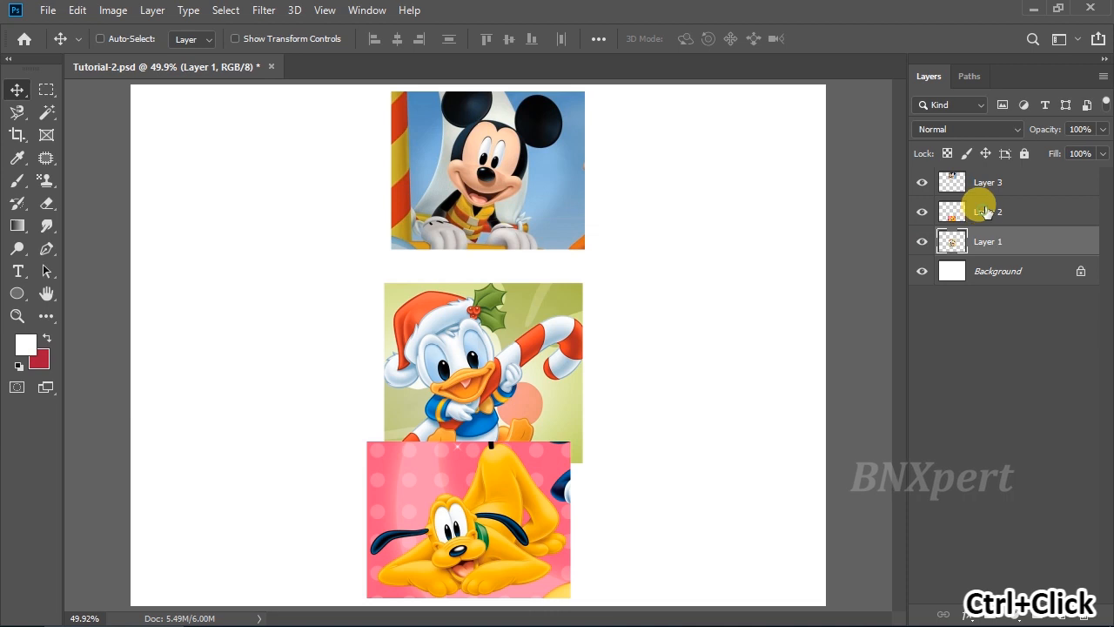
Select all three picture layers and distribute the vertical spacing between them evenly.
{"action": "left_click", "coordinate": [975, 212], "text": "ctrl"}
{"action": "left_click", "coordinate": [599, 39]}
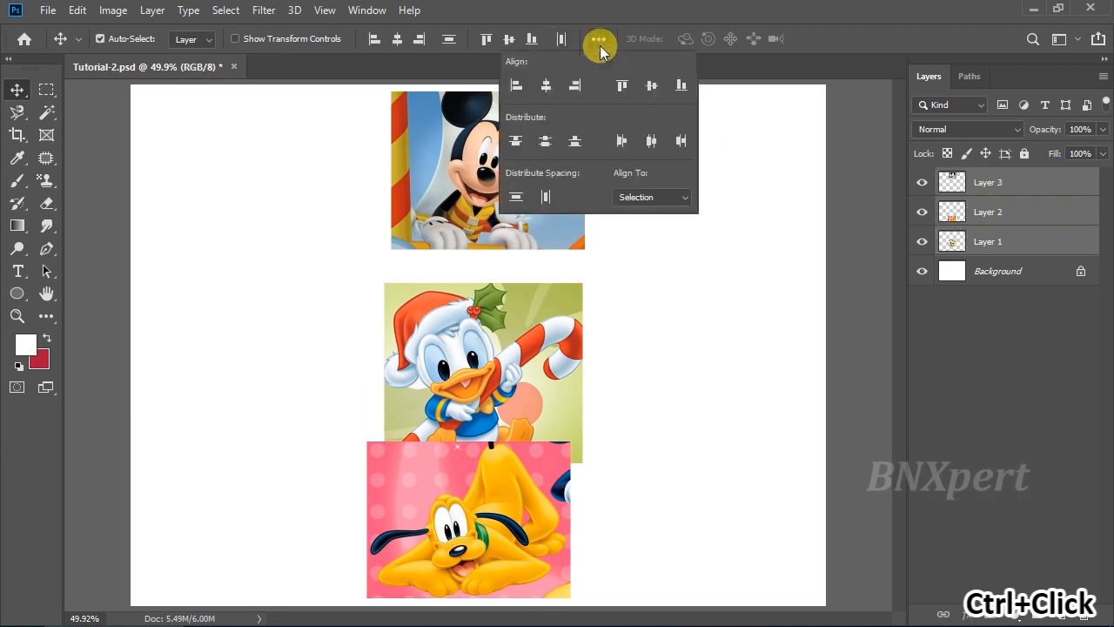
{"action": "left_click", "coordinate": [517, 198]}
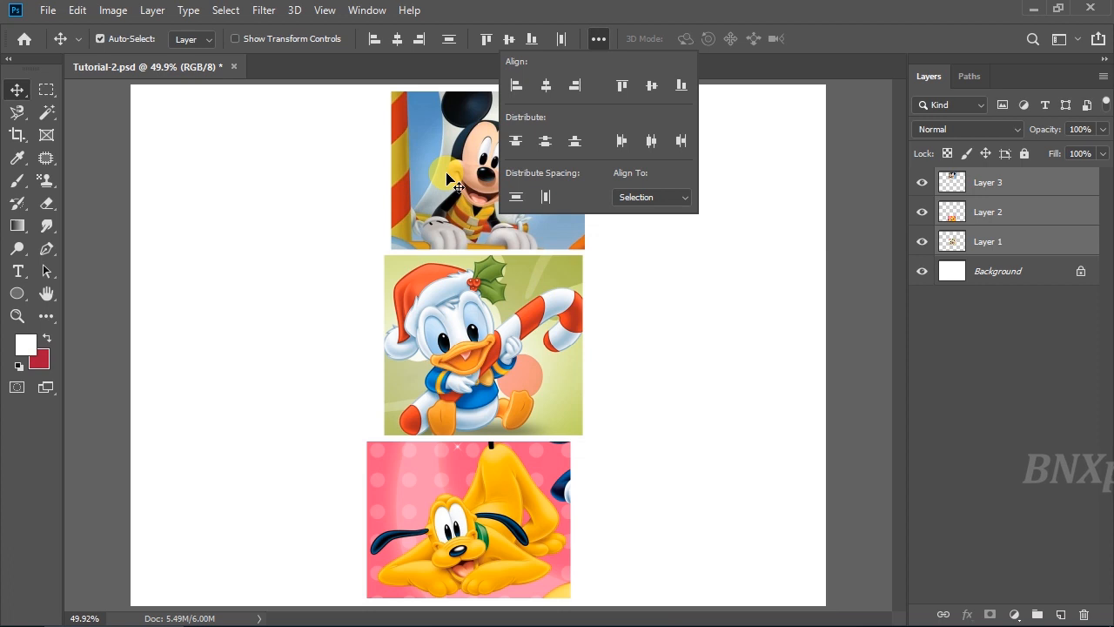
Distribute the three pictures by their top edges and then by their vertical centers, and close the align options.
{"action": "left_click", "coordinate": [514, 141]}
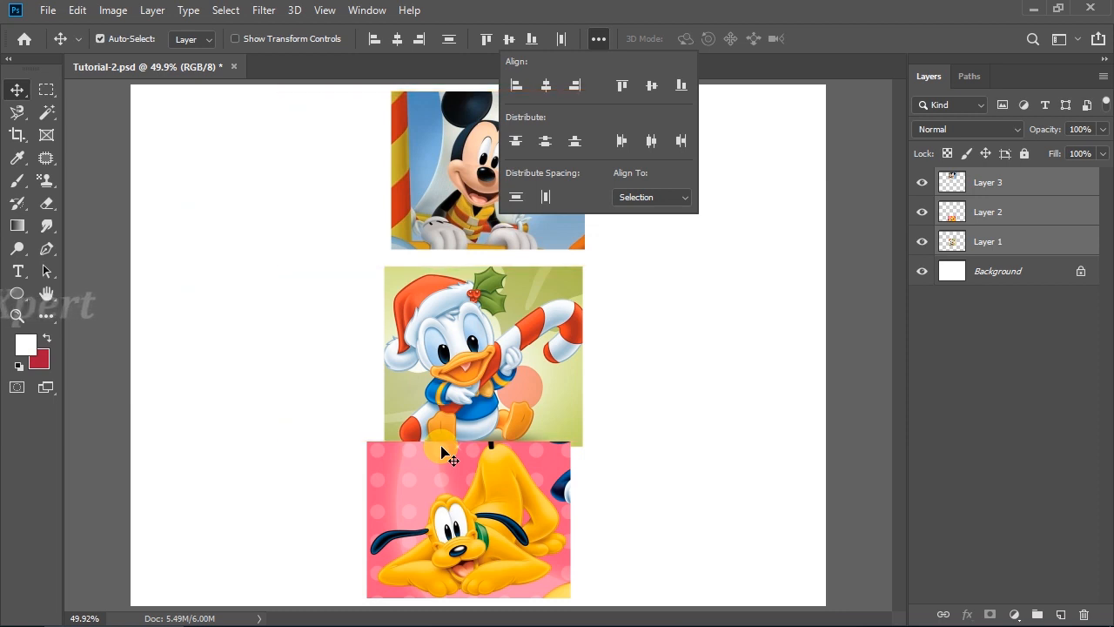
{"action": "left_click", "coordinate": [545, 143]}
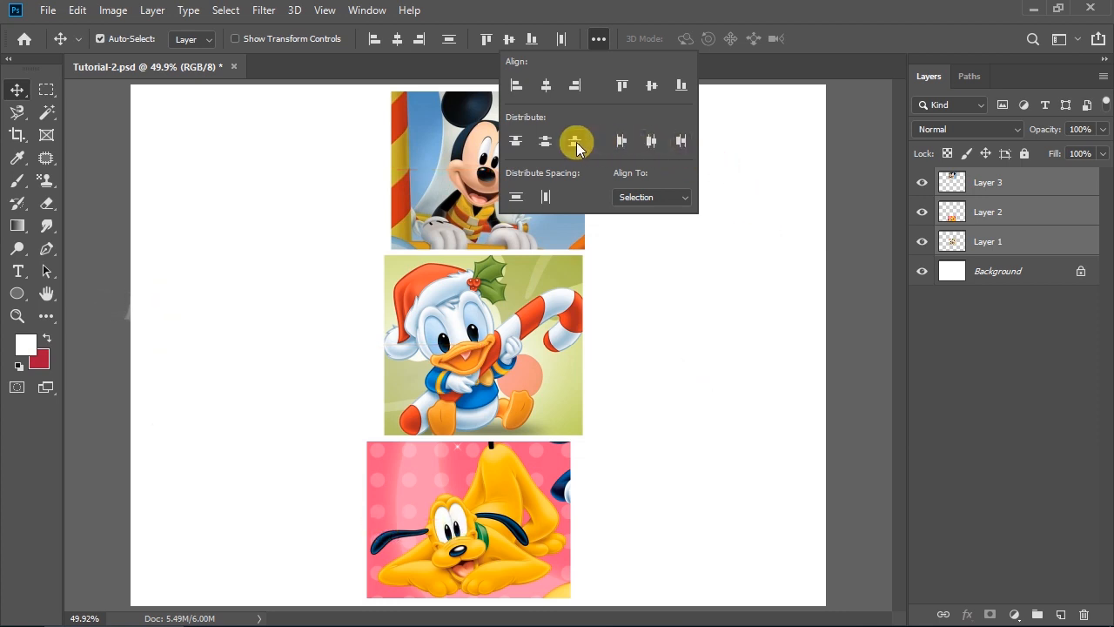
{"action": "left_click", "coordinate": [627, 145]}
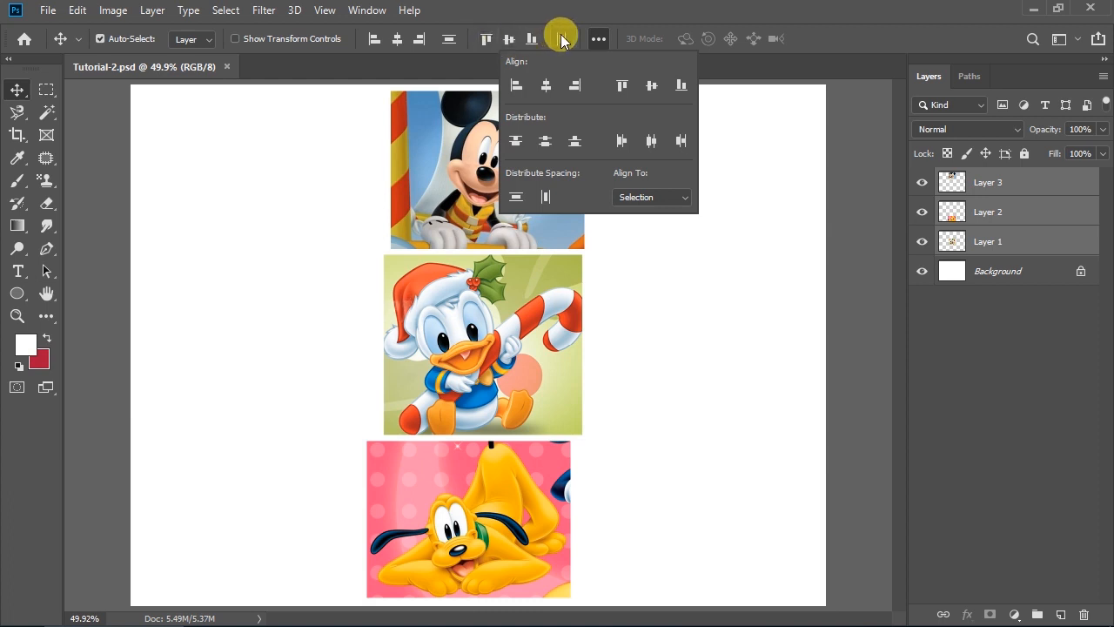
{"action": "left_click", "coordinate": [833, 17]}
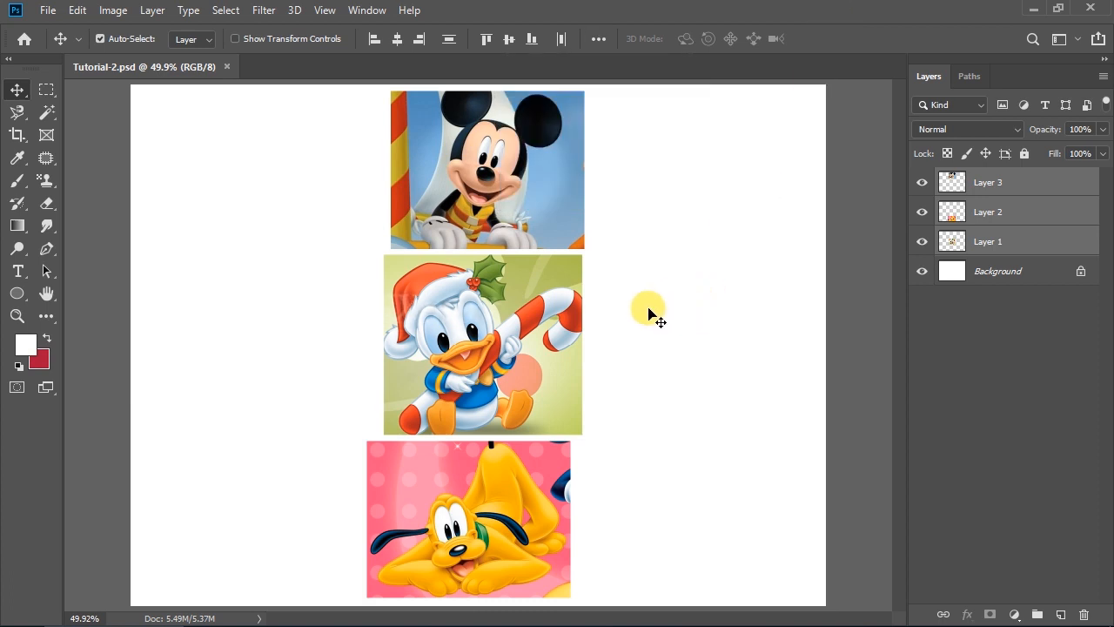
Deselect the layers, then move the Donald picture out of the column to the left and the Mickey picture to the right.
{"action": "left_click", "coordinate": [667, 385]}
{"action": "left_click_drag", "start_coordinate": [521, 369], "coordinate": [342, 336]}
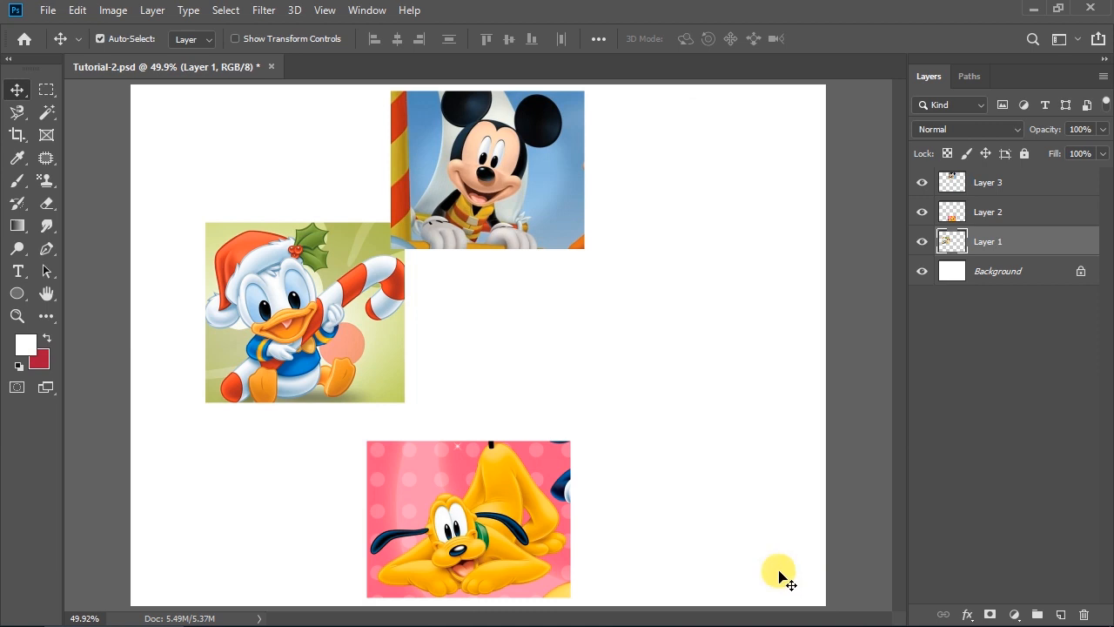
{"action": "left_click_drag", "start_coordinate": [457, 142], "coordinate": [568, 188]}
Toggle the visibility of Layer 3 and Layer 2, leaving both hidden so only the Donald picture shows over the background.
{"action": "left_click", "coordinate": [921, 183]}
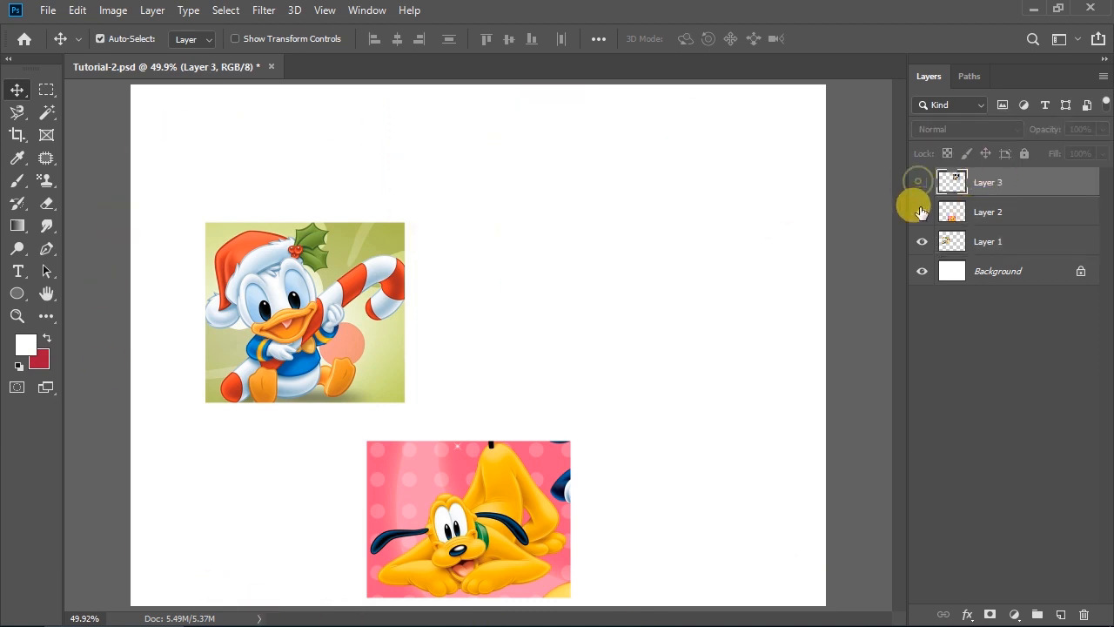
{"action": "left_click", "coordinate": [921, 213]}
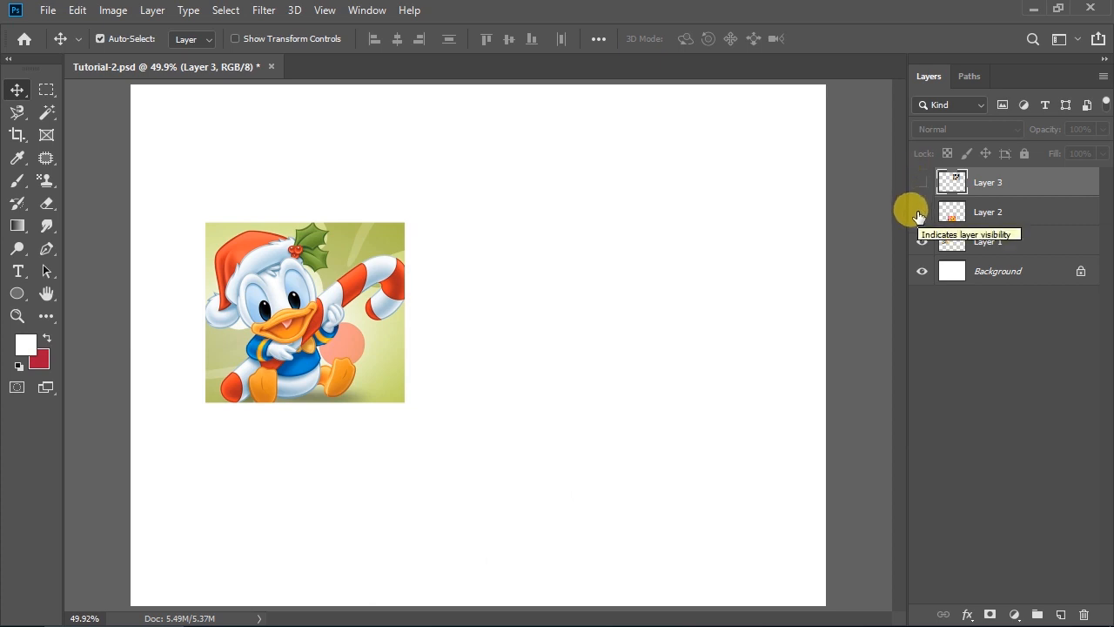
{"action": "left_click", "coordinate": [920, 213]}
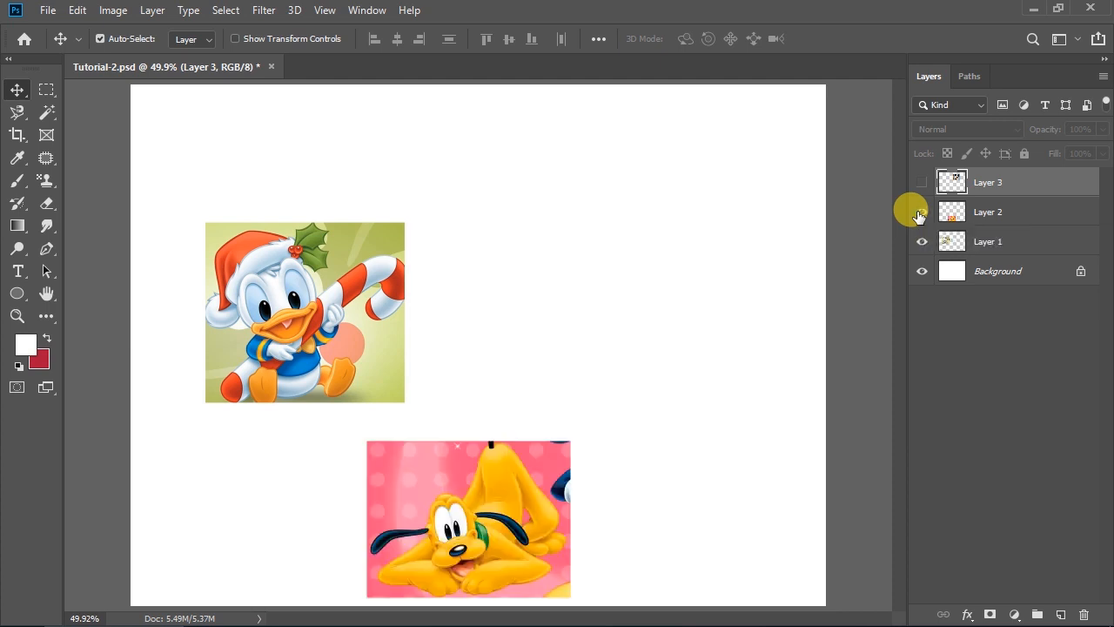
{"action": "left_click", "coordinate": [920, 213]}
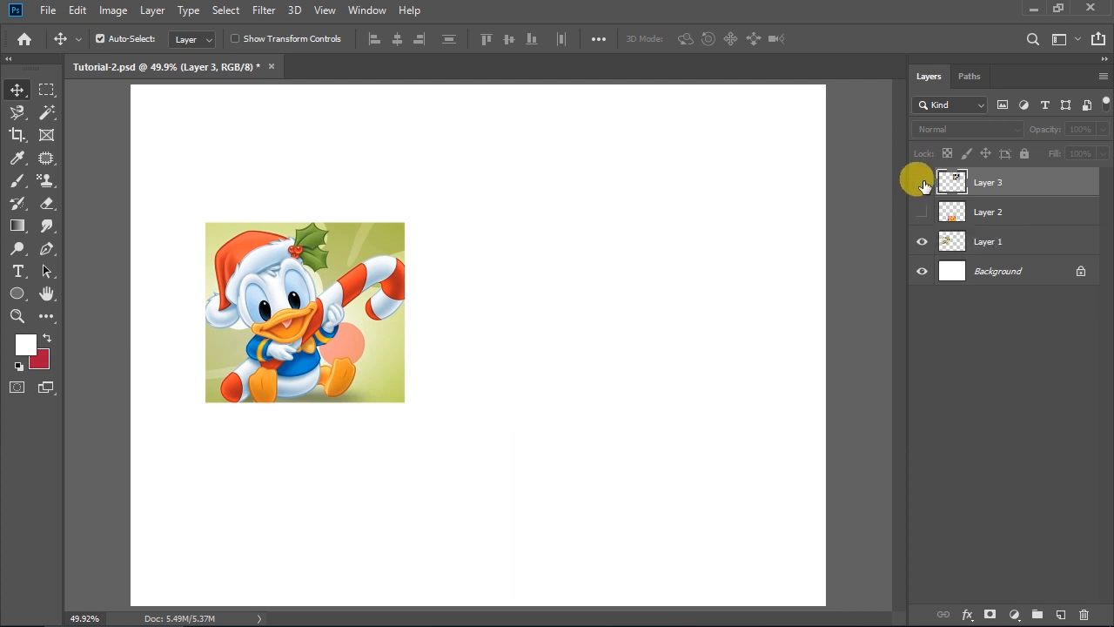
{"action": "left_click", "coordinate": [922, 183]}
{"action": "left_click", "coordinate": [922, 183]}
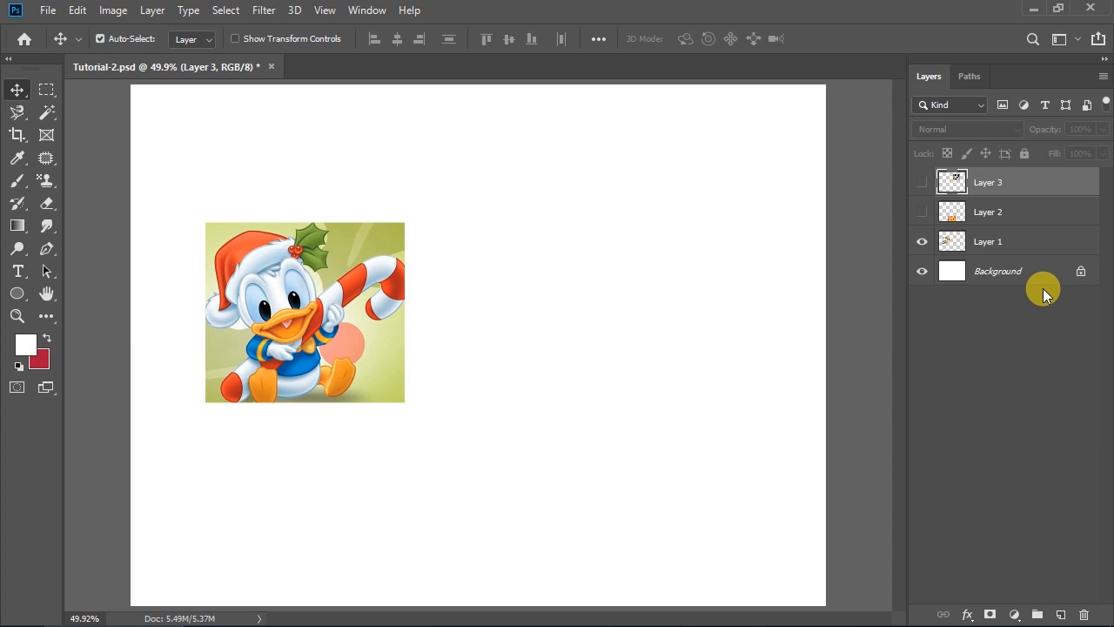
Select Layer 1 together with the Background and align the Donald picture to the canvas's left edge and then its horizontal center.
{"action": "left_click", "coordinate": [1029, 250]}
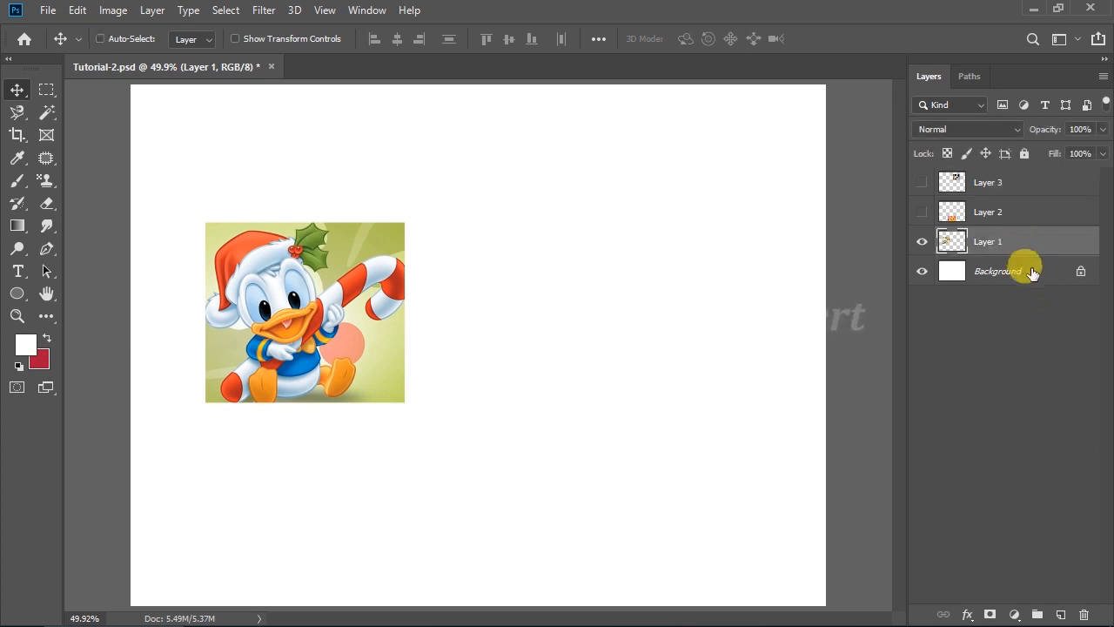
{"action": "left_click", "coordinate": [1032, 274], "text": "ctrl"}
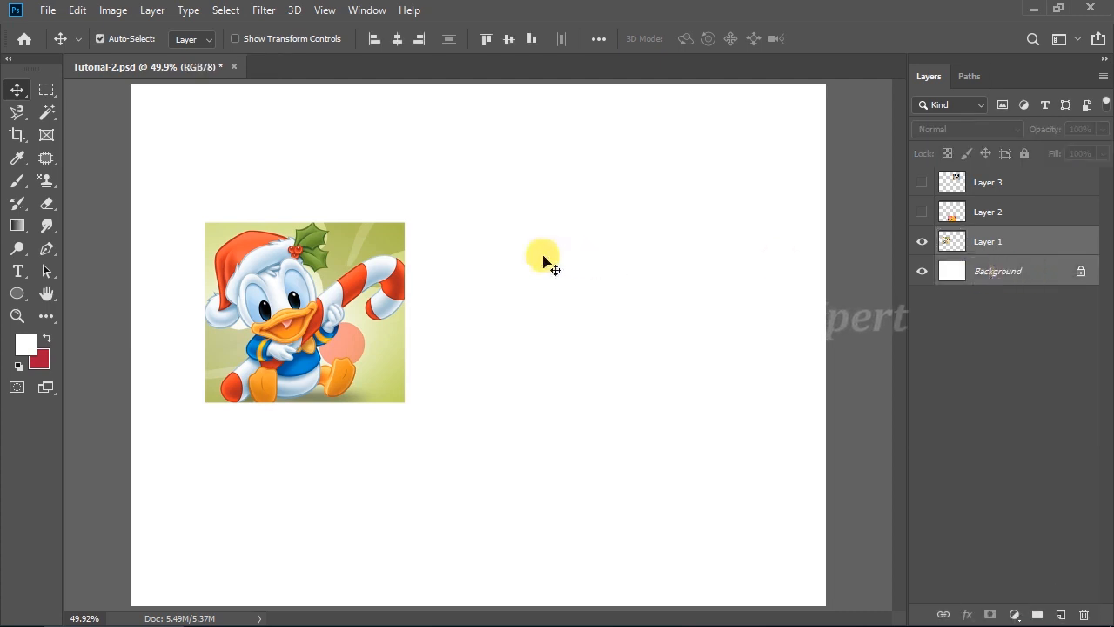
{"action": "left_click", "coordinate": [375, 40]}
{"action": "left_click", "coordinate": [397, 39]}
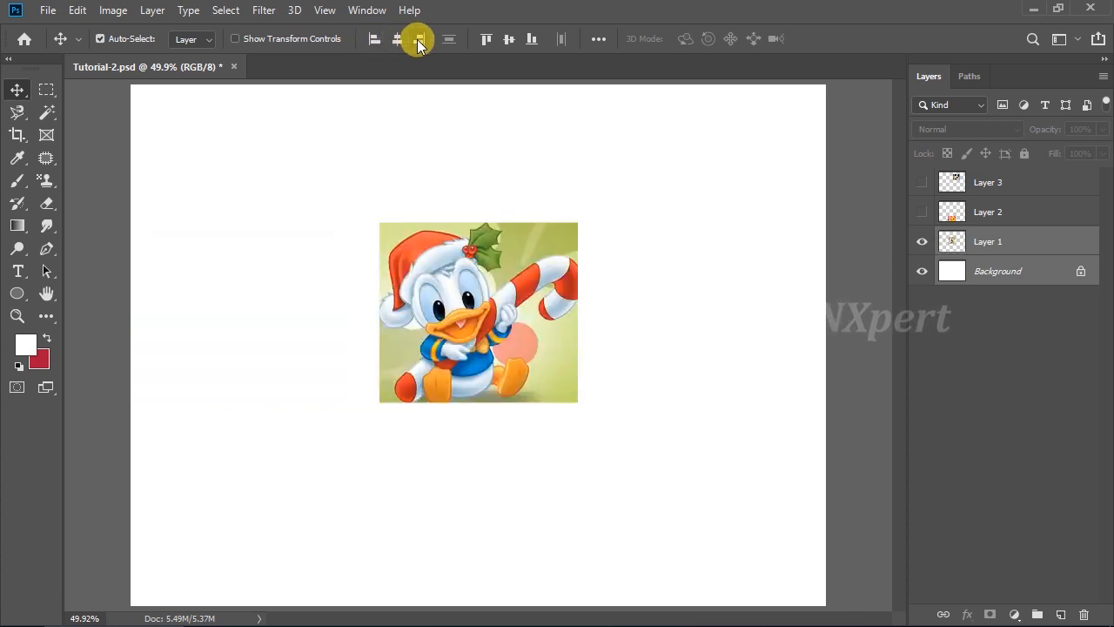
Align the Donald picture to the Background's right and top edges, and then center it vertically and horizontally on the canvas.
{"action": "left_click", "coordinate": [419, 40]}
{"action": "left_click", "coordinate": [487, 38]}
{"action": "left_click", "coordinate": [509, 40]}
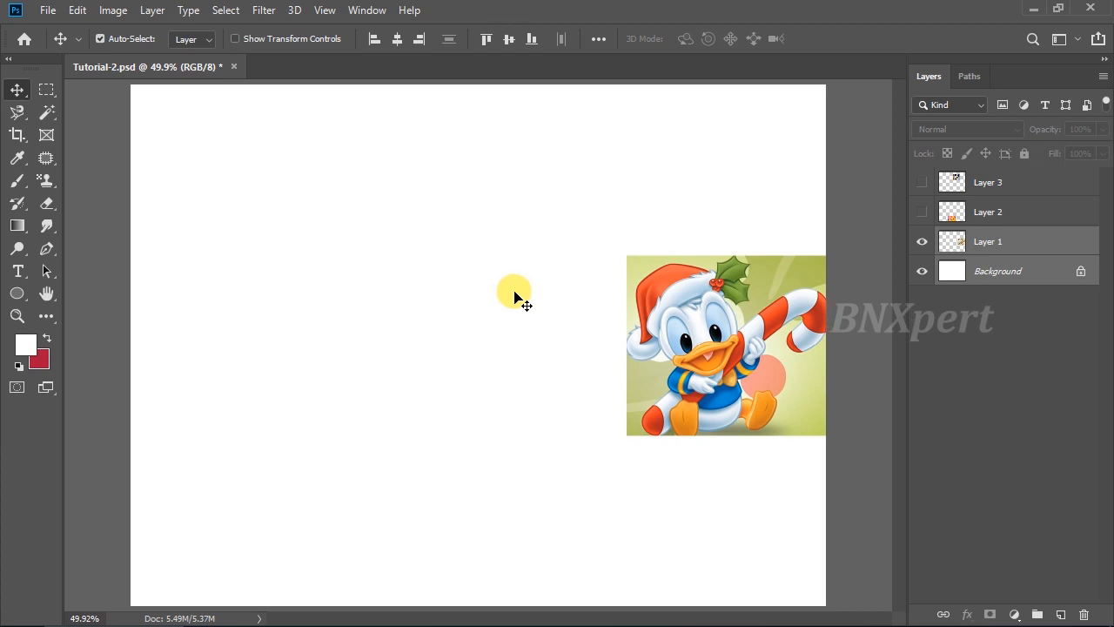
{"action": "left_click", "coordinate": [400, 37]}
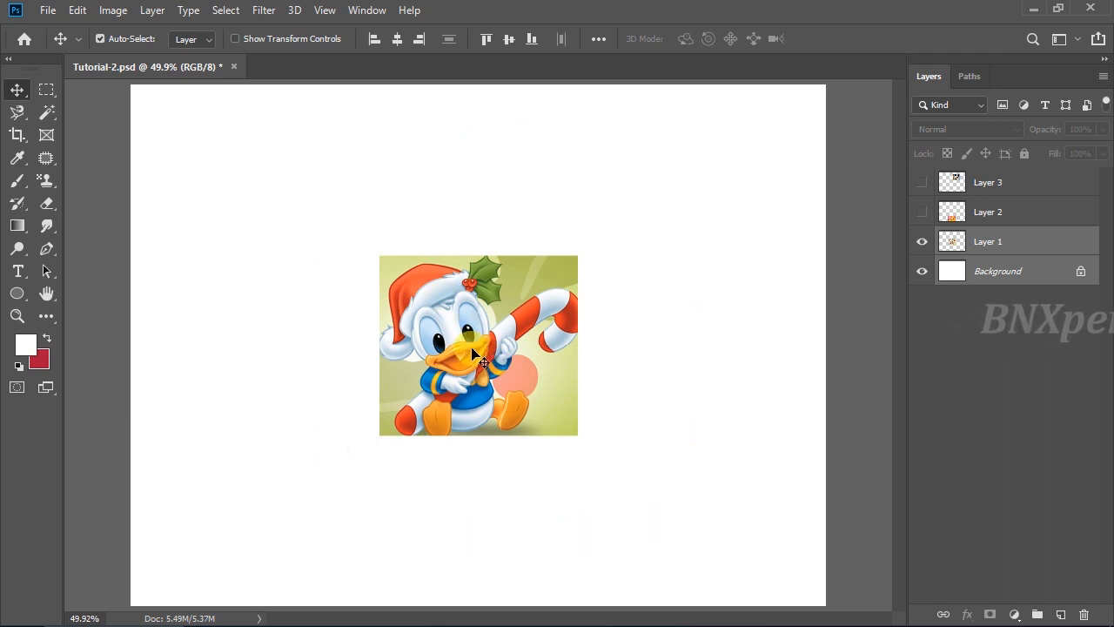
With only Layer 1 active, select the whole canvas and align the Donald picture to its left, top and then bottom edge.
{"action": "left_click", "coordinate": [1031, 246]}
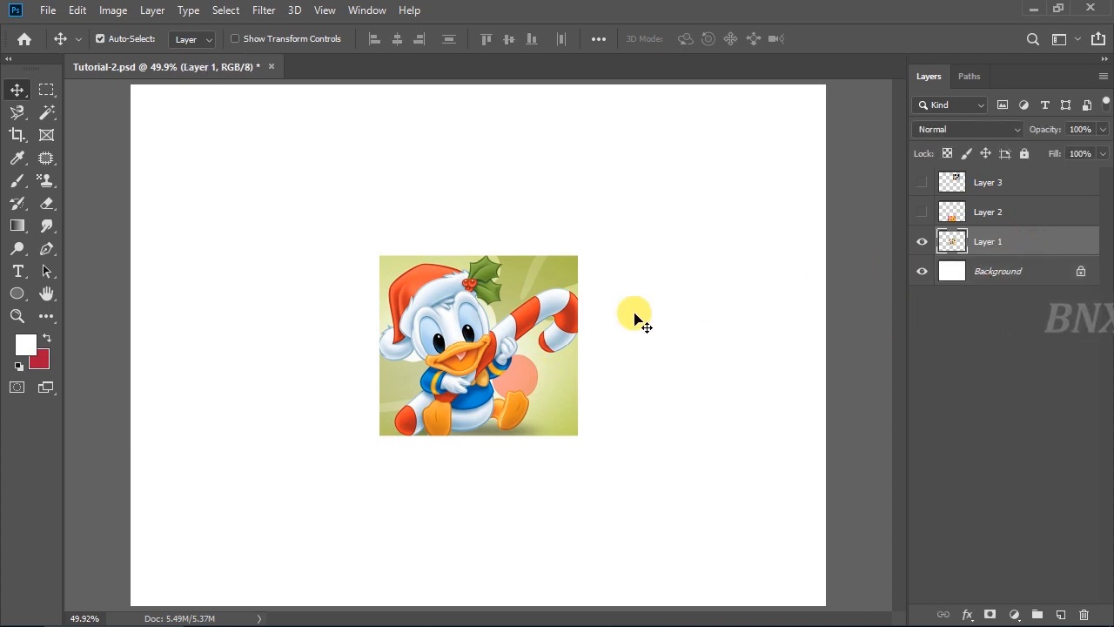
{"action": "key", "text": "ctrl+a"}
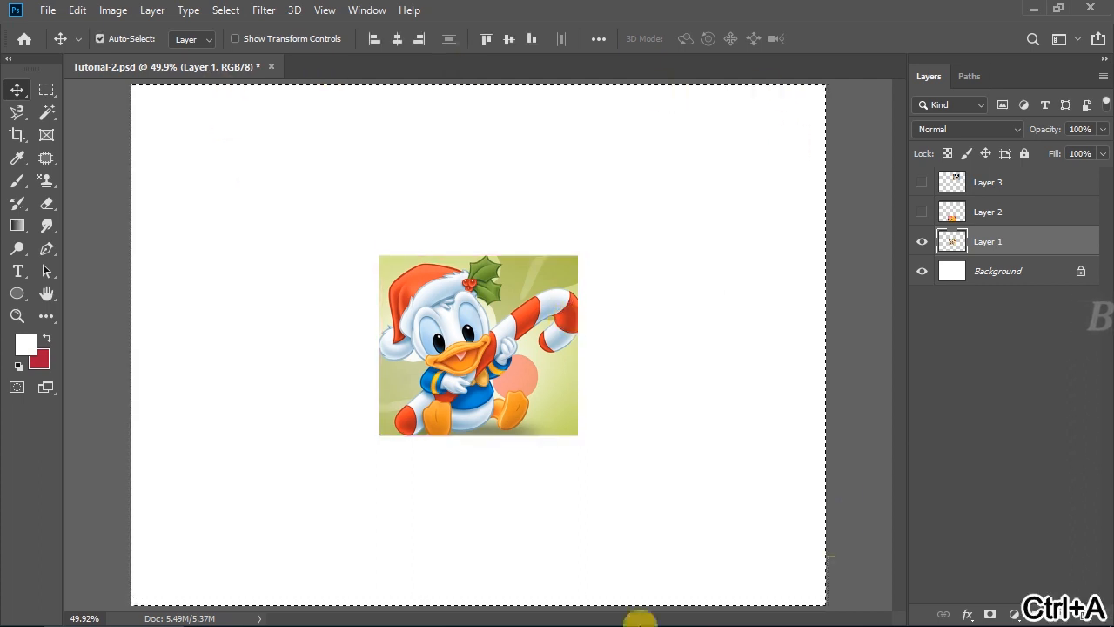
{"action": "left_click", "coordinate": [375, 39]}
{"action": "left_click", "coordinate": [487, 38]}
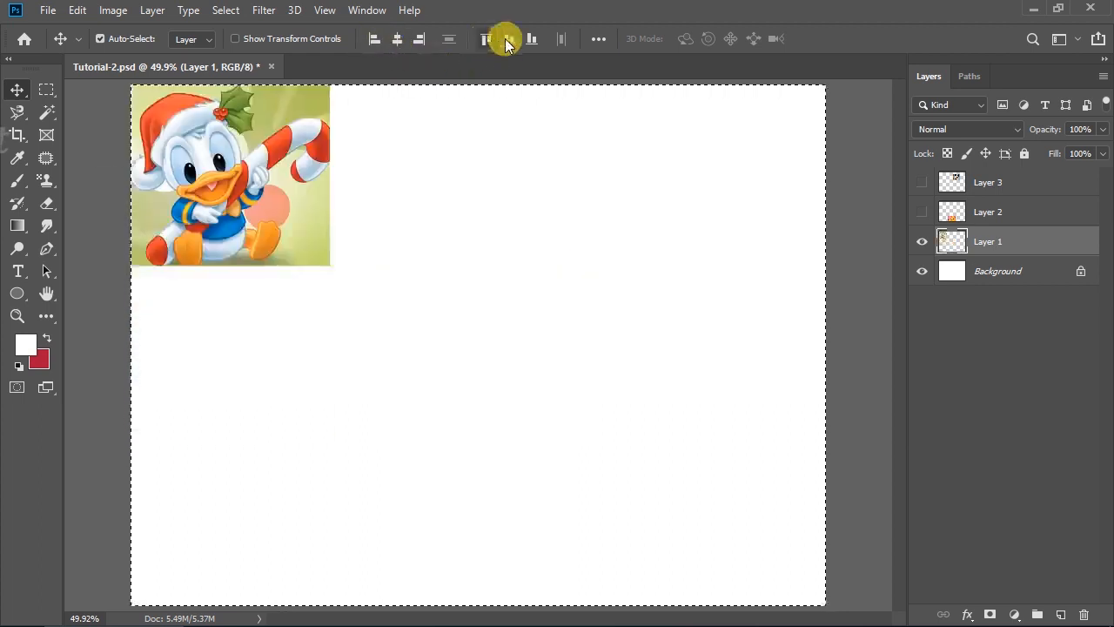
{"action": "left_click", "coordinate": [531, 39]}
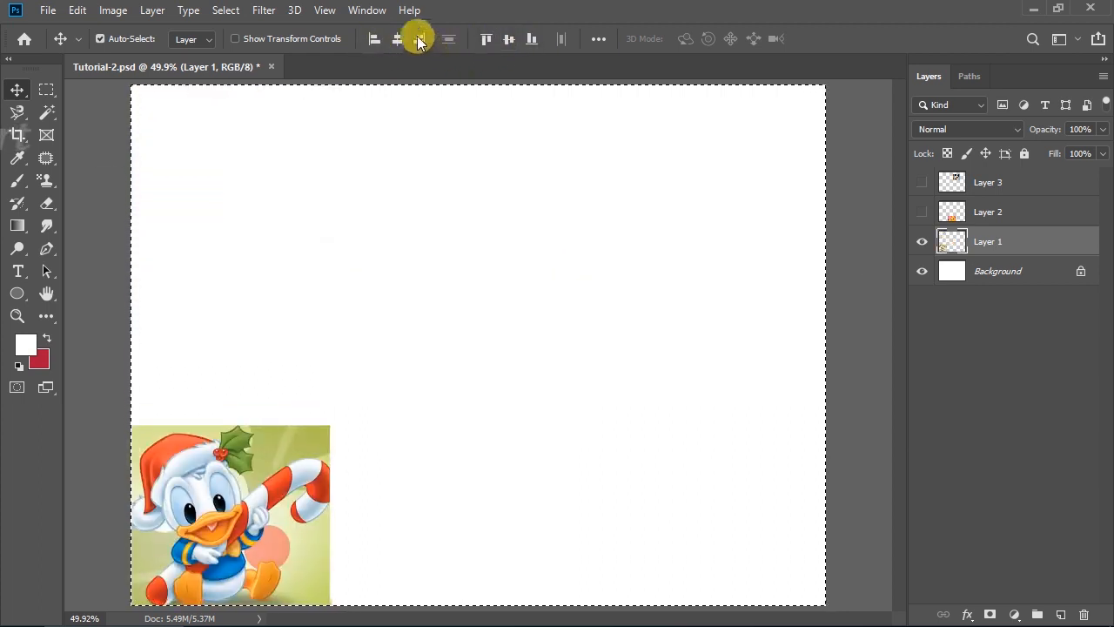
Align the Donald picture to the selection's right edge, center it horizontally and vertically, and clear the selection.
{"action": "left_click", "coordinate": [419, 38]}
{"action": "left_click", "coordinate": [397, 38]}
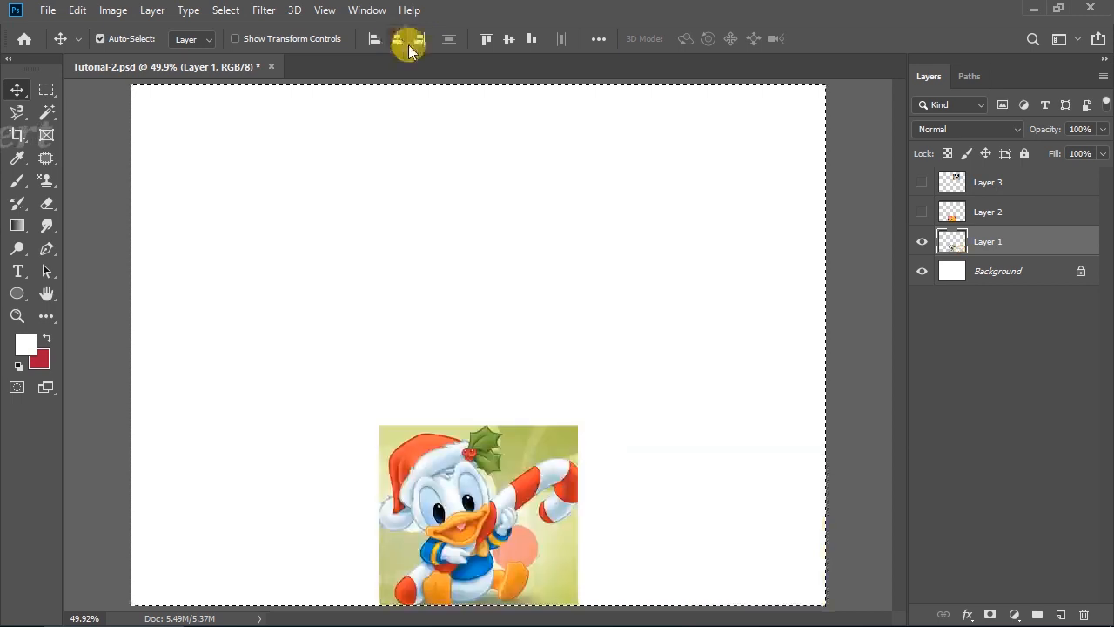
{"action": "left_click", "coordinate": [509, 39]}
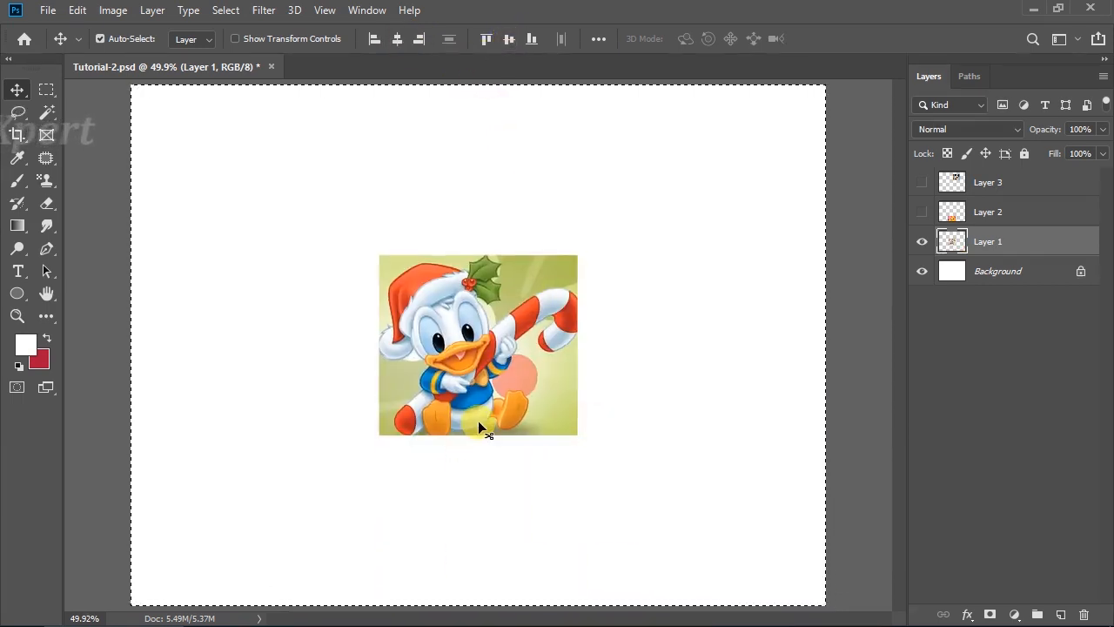
{"action": "key", "text": "ctrl+d"}
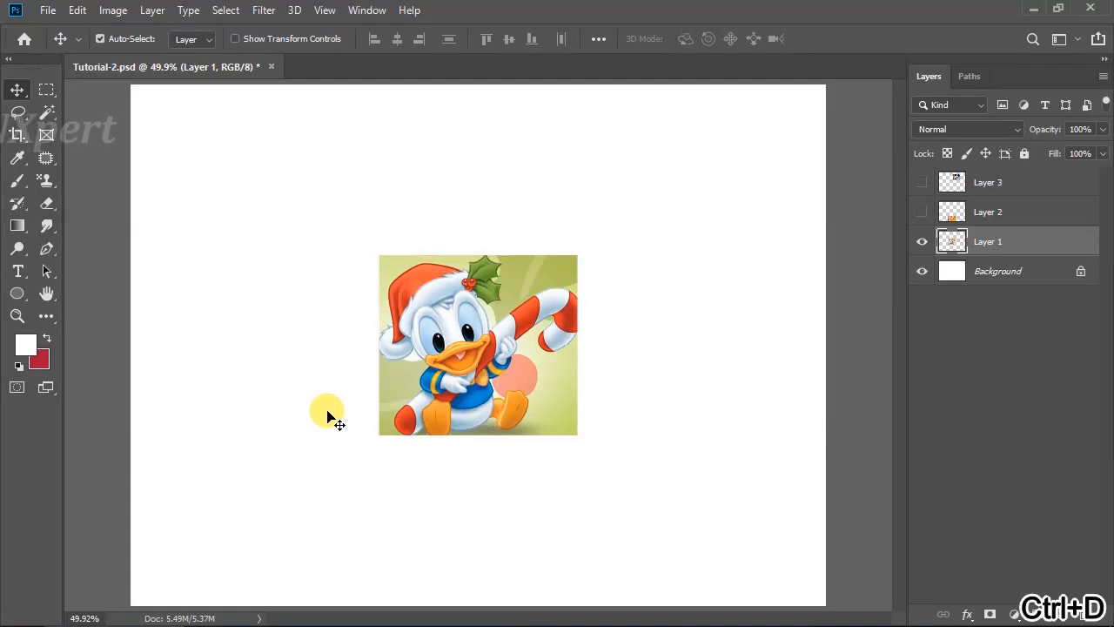
Choose the Lasso tool and open the Cartoon-01 image from the Desktop.
{"action": "mouse_move", "coordinate": [17, 114]}
{"action": "left_mouse_down"}
{"action": "mouse_move", "coordinate": [102, 116]}
{"action": "mouse_move", "coordinate": [50, 113]}
{"action": "mouse_move", "coordinate": [22, 126]}
{"action": "mouse_move", "coordinate": [117, 142]}
{"action": "mouse_move", "coordinate": [79, 147]}
{"action": "mouse_move", "coordinate": [93, 113]}
{"action": "left_mouse_up"}
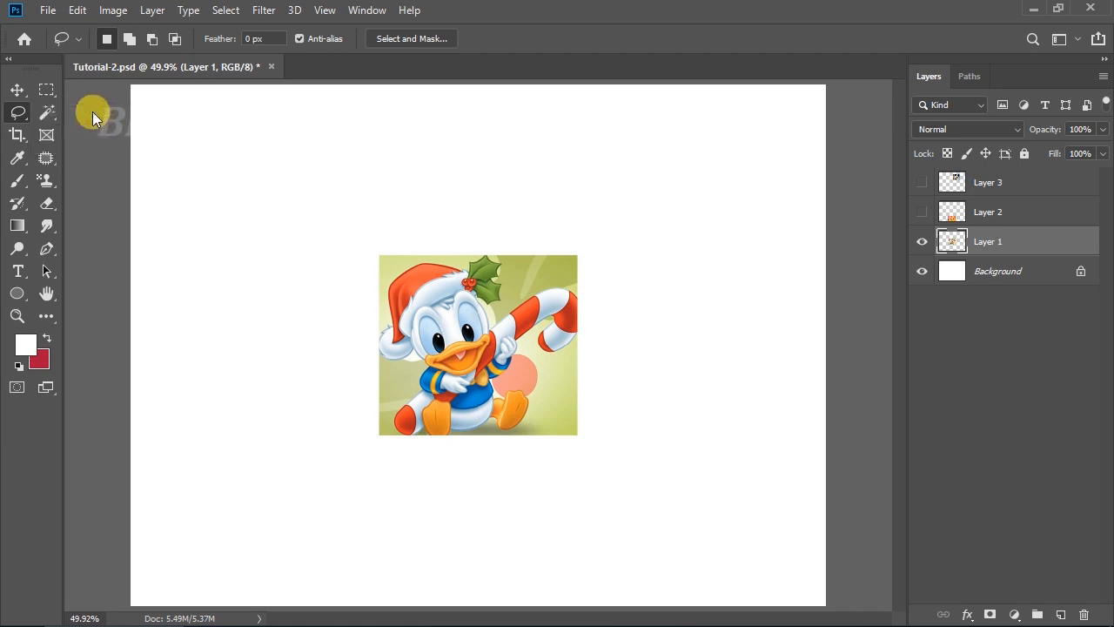
{"action": "left_click", "coordinate": [49, 11]}
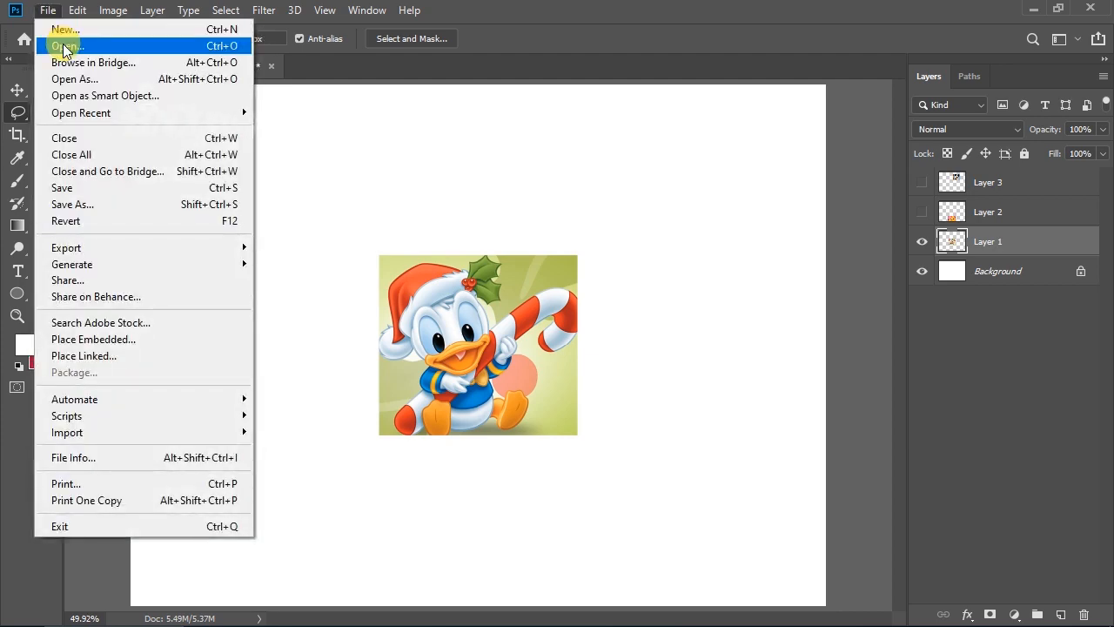
{"action": "left_click", "coordinate": [60, 45]}
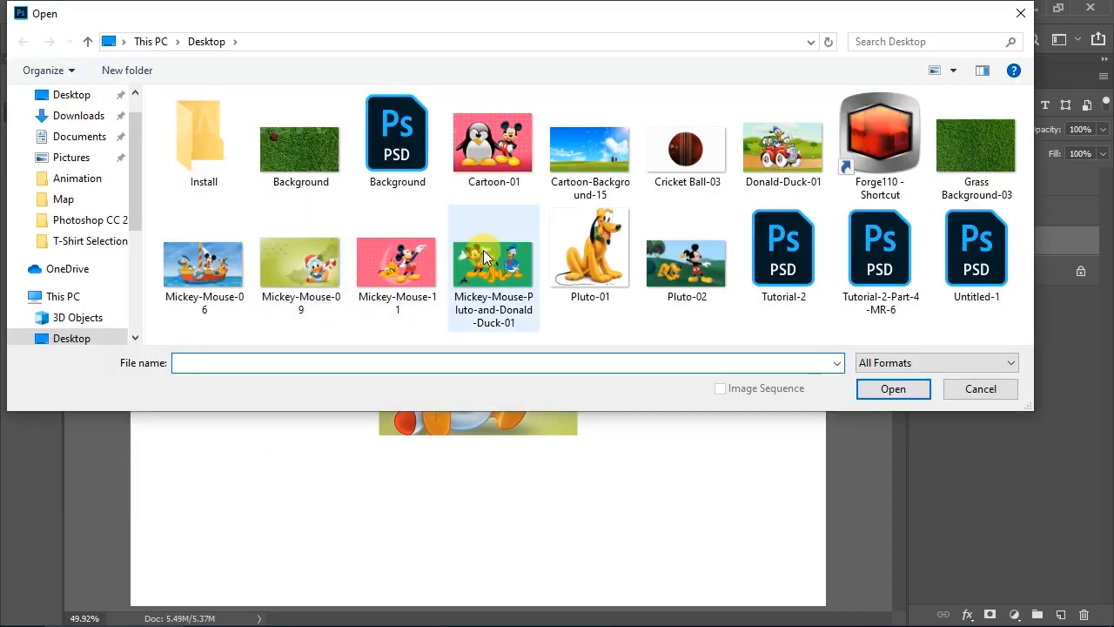
{"action": "left_click", "coordinate": [527, 159]}
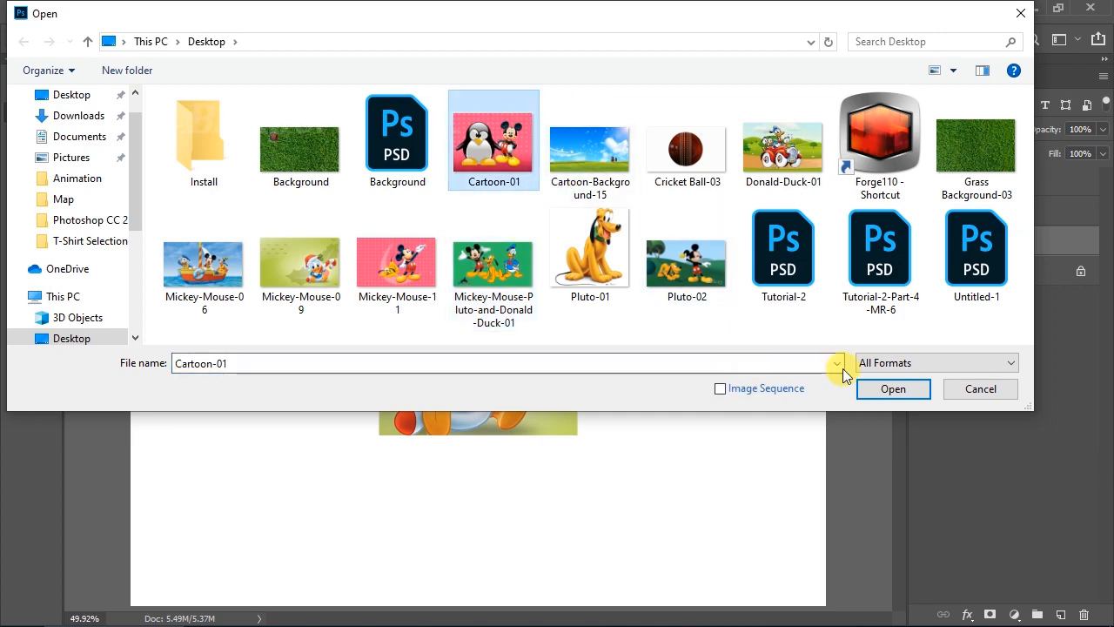
{"action": "left_click", "coordinate": [891, 388]}
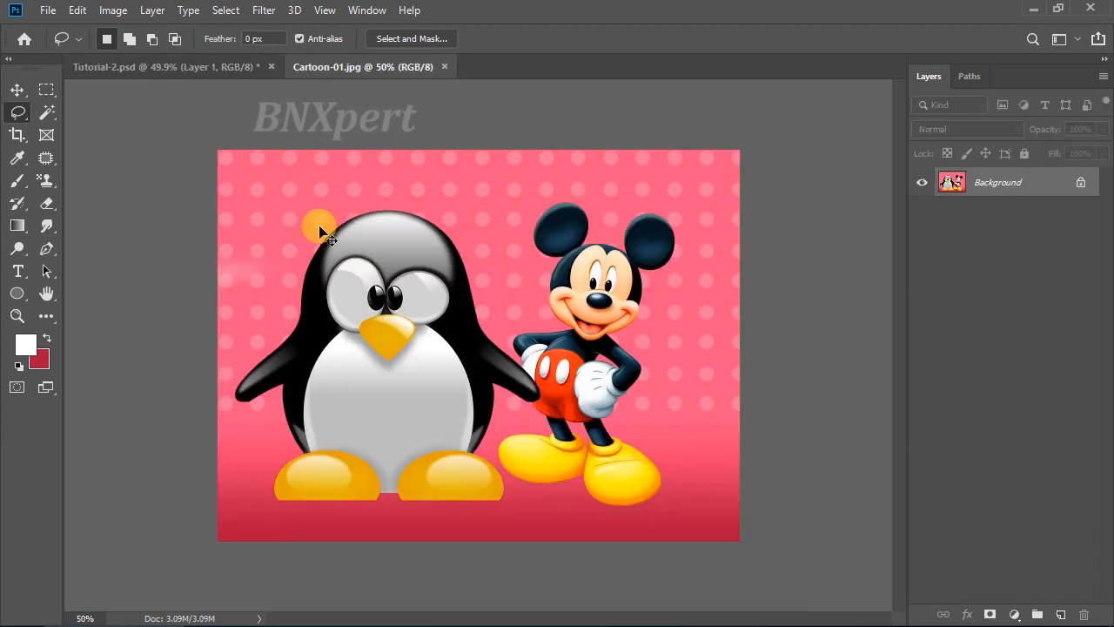
Trace a freehand Lasso selection around the whole penguin and copy it.
{"action": "key", "text": "ctrl+plus"}
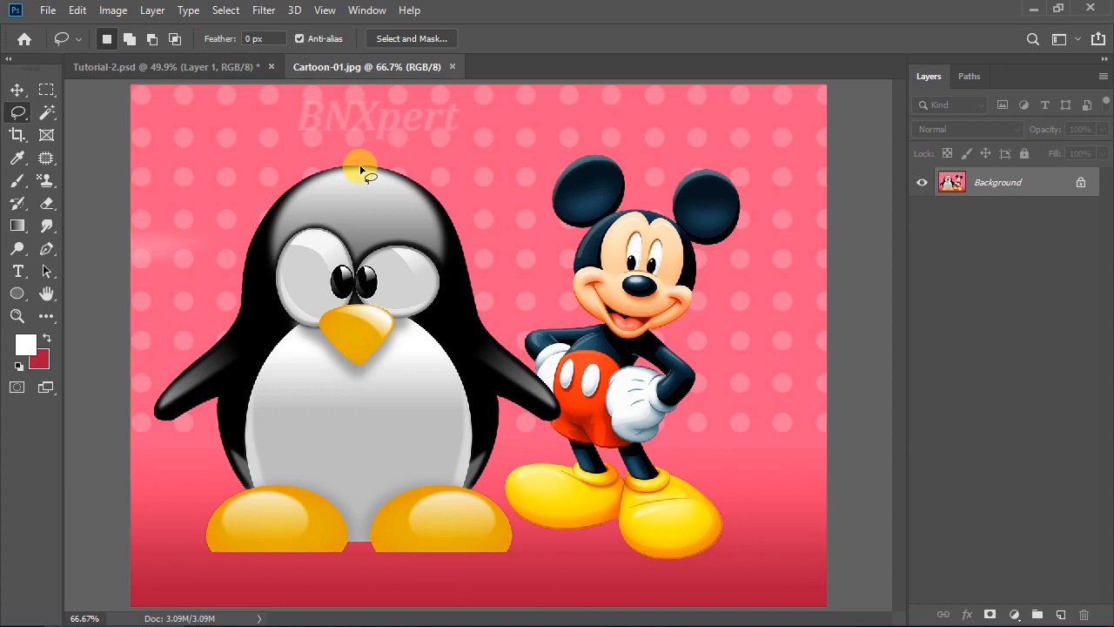
{"action": "mouse_move", "coordinate": [361, 168]}
{"action": "left_mouse_down"}
{"action": "mouse_move", "coordinate": [269, 207]}
{"action": "mouse_move", "coordinate": [245, 262]}
{"action": "mouse_move", "coordinate": [237, 322]}
{"action": "mouse_move", "coordinate": [158, 402]}
{"action": "mouse_move", "coordinate": [165, 425]}
{"action": "mouse_move", "coordinate": [218, 402]}
{"action": "mouse_move", "coordinate": [223, 457]}
{"action": "mouse_move", "coordinate": [245, 493]}
{"action": "mouse_move", "coordinate": [210, 515]}
{"action": "mouse_move", "coordinate": [208, 555]}
{"action": "mouse_move", "coordinate": [336, 558]}
{"action": "mouse_move", "coordinate": [367, 543]}
{"action": "mouse_move", "coordinate": [376, 555]}
{"action": "mouse_move", "coordinate": [498, 561]}
{"action": "mouse_move", "coordinate": [508, 551]}
{"action": "mouse_move", "coordinate": [510, 514]}
{"action": "mouse_move", "coordinate": [470, 490]}
{"action": "mouse_move", "coordinate": [516, 399]}
{"action": "mouse_move", "coordinate": [564, 424]}
{"action": "mouse_move", "coordinate": [564, 409]}
{"action": "mouse_move", "coordinate": [487, 327]}
{"action": "mouse_move", "coordinate": [444, 209]}
{"action": "left_mouse_up"}
{"action": "left_click_drag", "start_coordinate": [412, 180], "coordinate": [354, 172]}
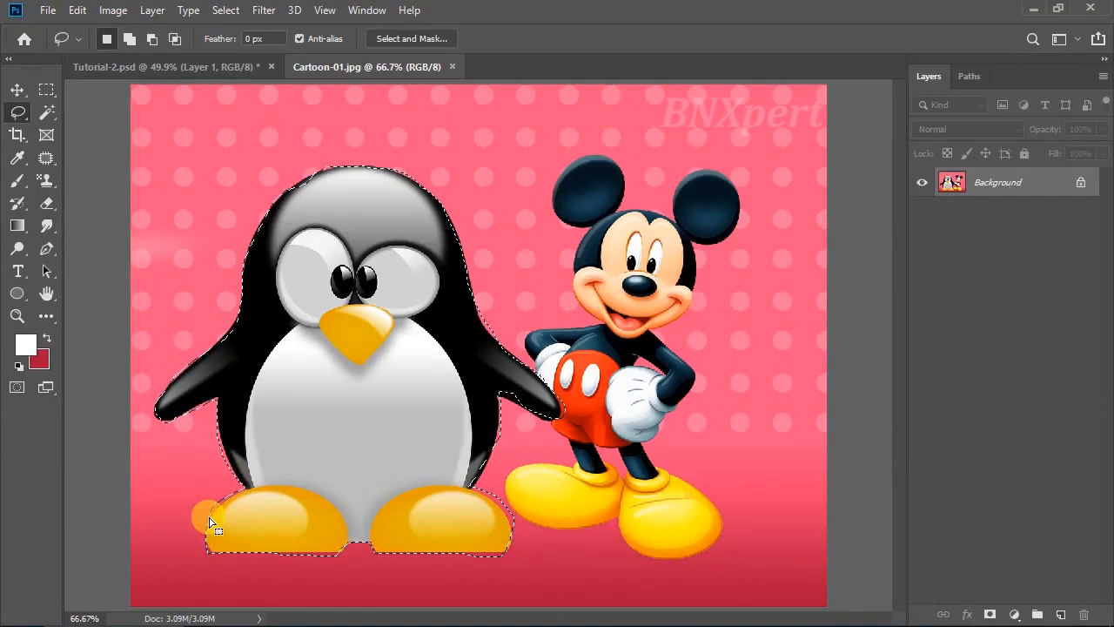
{"action": "key", "text": "ctrl+c"}
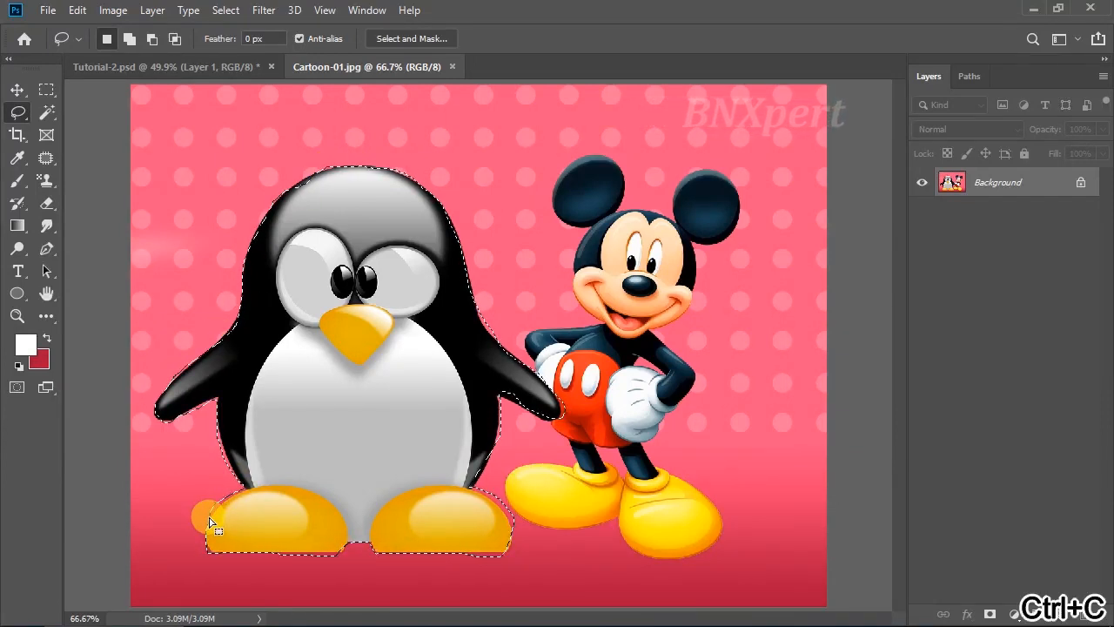
In Tutorial-2.psd, hide Layer 1 and paste the copied penguin as a new layer.
{"action": "left_click", "coordinate": [147, 66]}
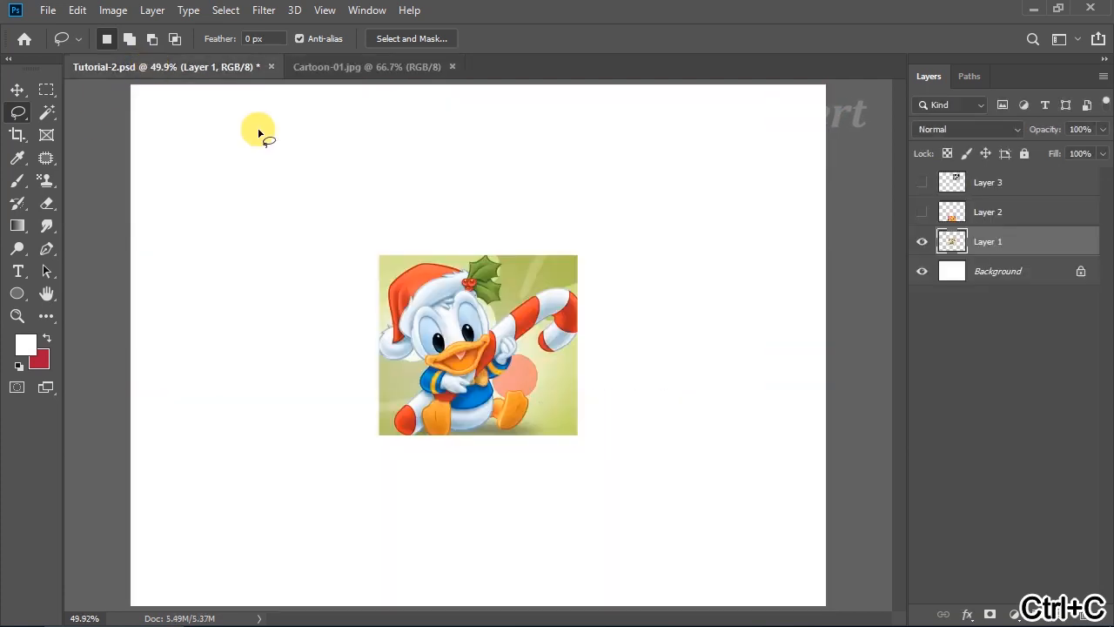
{"action": "left_click", "coordinate": [922, 241]}
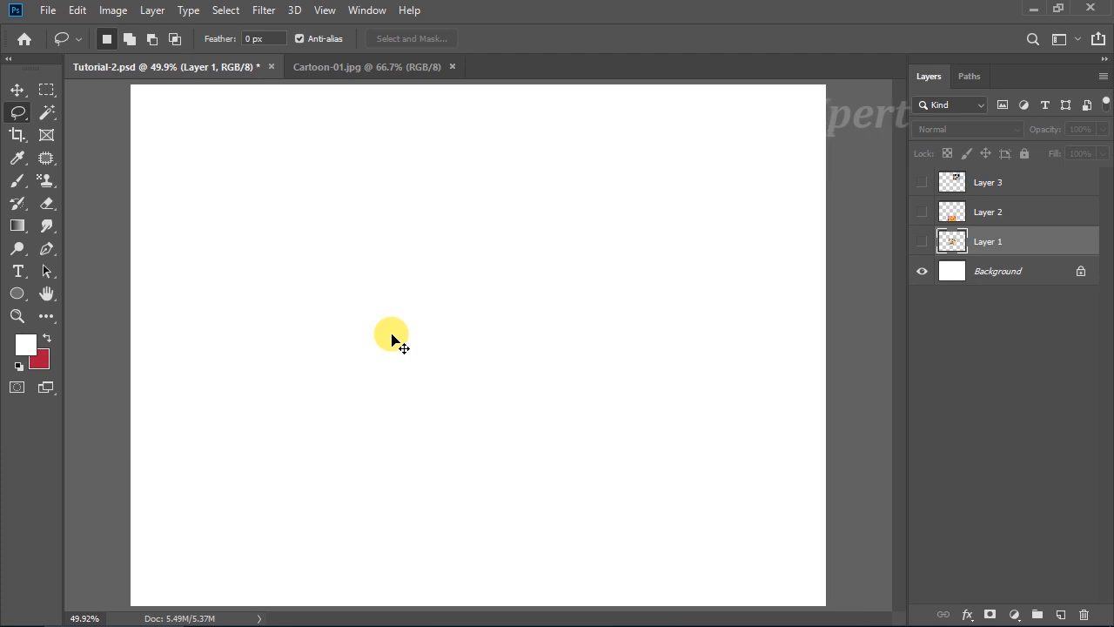
{"action": "key", "text": "ctrl+v"}
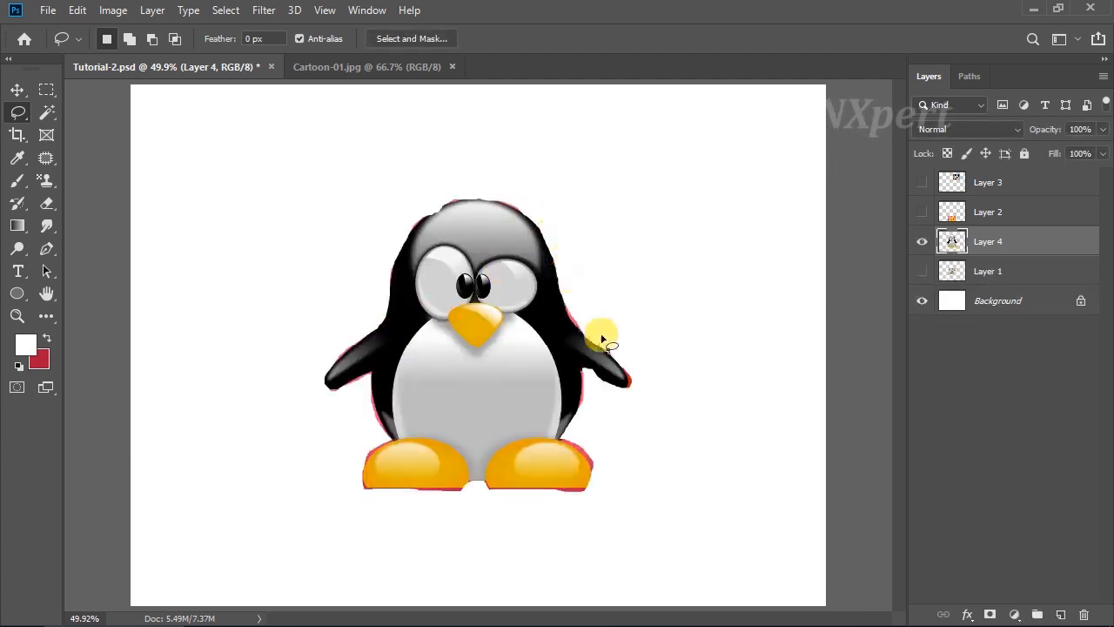
Scale the pasted penguin down proportionally to about 70% with Free Transform, keeping its lower-left corner in place.
{"action": "mouse_move", "coordinate": [589, 379]}
{"action": "left_mouse_down"}
{"action": "mouse_move", "coordinate": [578, 444]}
{"action": "mouse_move", "coordinate": [597, 472]}
{"action": "mouse_move", "coordinate": [586, 490]}
{"action": "mouse_move", "coordinate": [494, 500]}
{"action": "mouse_move", "coordinate": [384, 491]}
{"action": "mouse_move", "coordinate": [352, 451]}
{"action": "mouse_move", "coordinate": [372, 416]}
{"action": "mouse_move", "coordinate": [372, 378]}
{"action": "mouse_move", "coordinate": [338, 390]}
{"action": "mouse_move", "coordinate": [329, 369]}
{"action": "mouse_move", "coordinate": [361, 335]}
{"action": "mouse_move", "coordinate": [401, 226]}
{"action": "mouse_move", "coordinate": [476, 198]}
{"action": "left_mouse_up"}
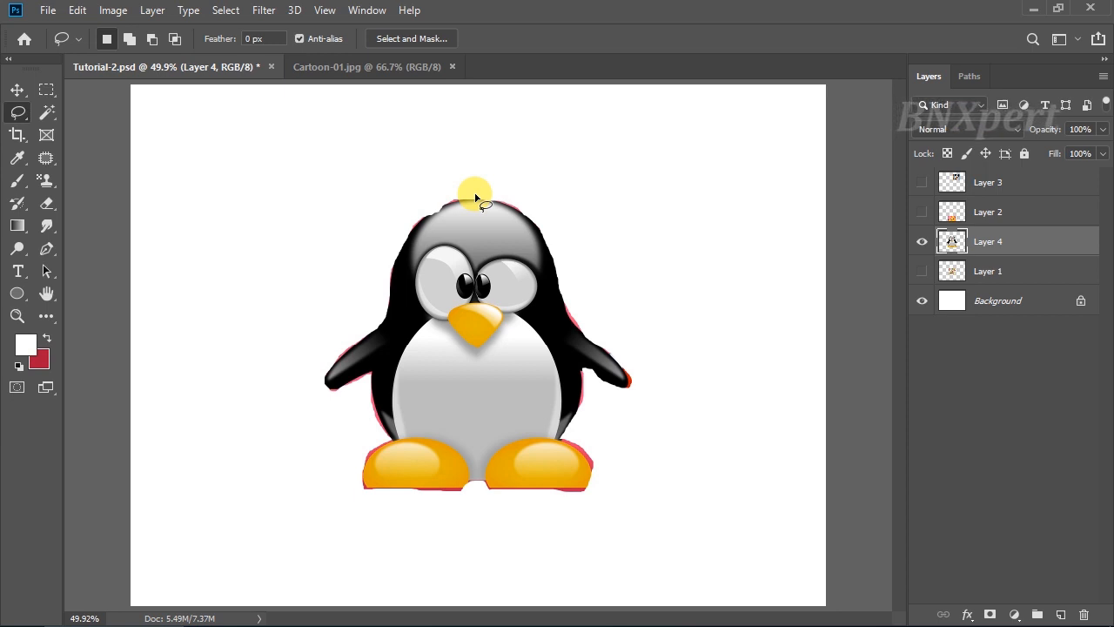
{"action": "key", "text": "ctrl+t"}
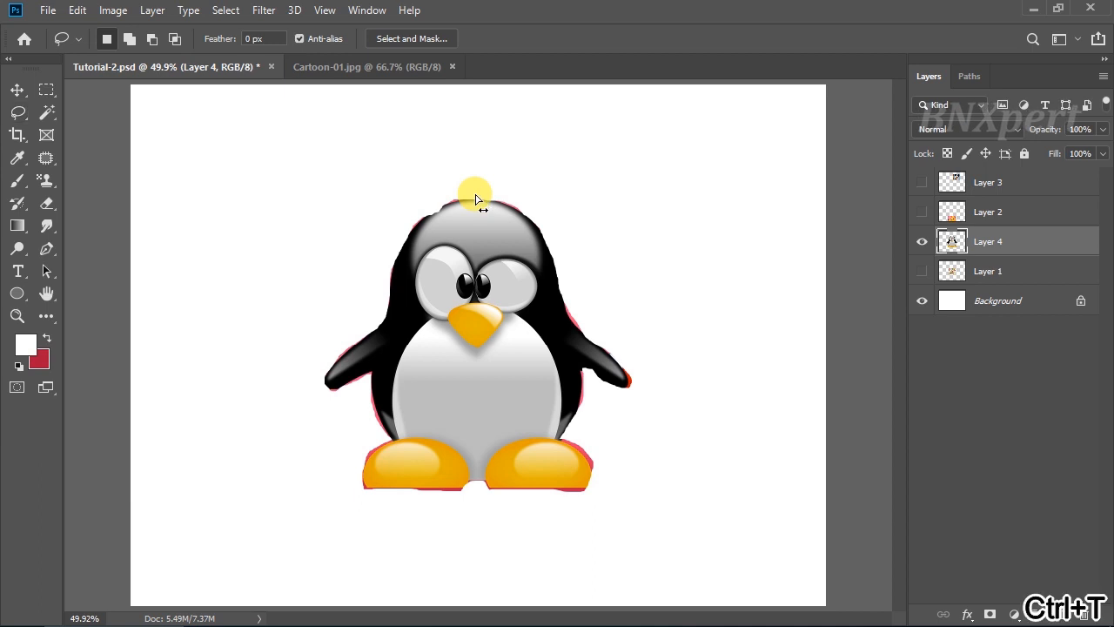
{"action": "left_click_drag", "start_coordinate": [632, 194], "coordinate": [536, 280]}
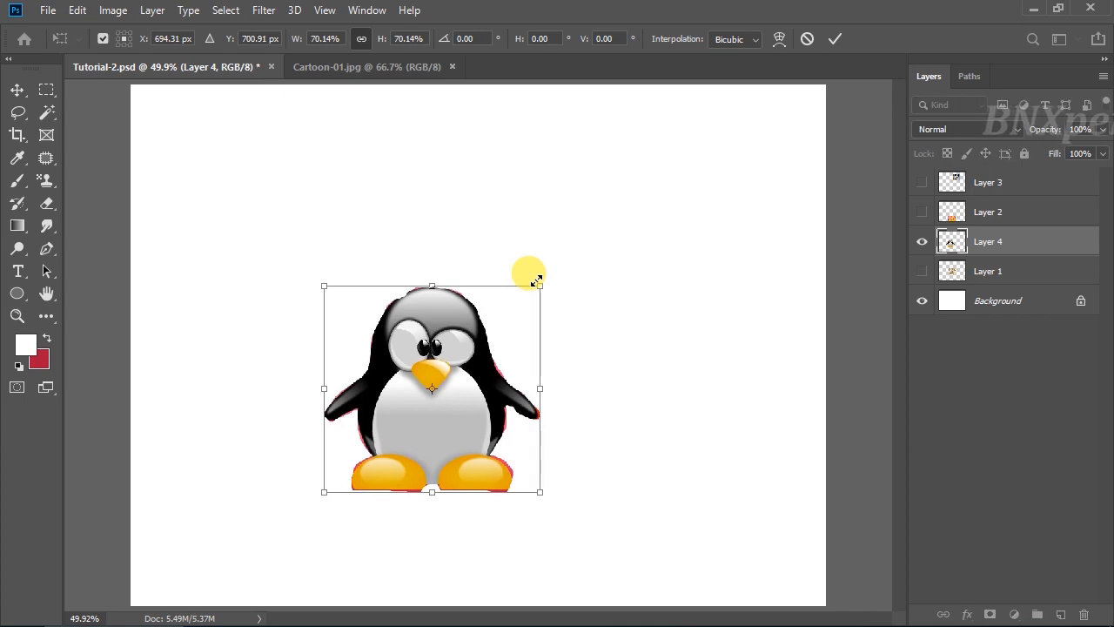
{"action": "key", "text": "Return"}
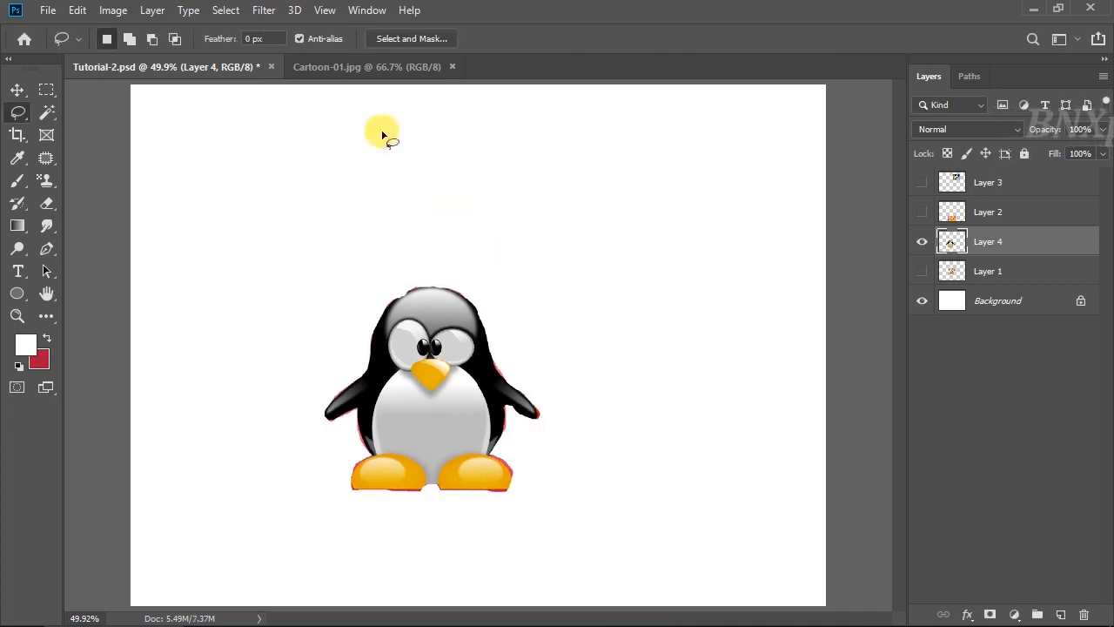
Clear the penguin selection in Cartoon-01.jpg and switch to the Polygonal Lasso tool.
{"action": "left_click", "coordinate": [368, 67]}
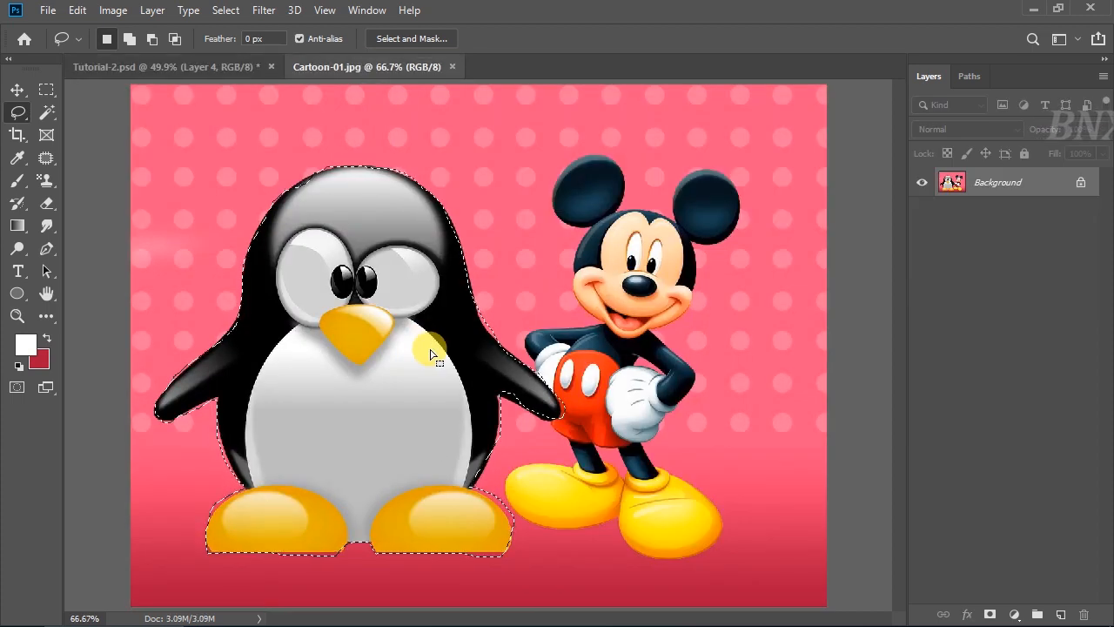
{"action": "key", "text": "ctrl+d"}
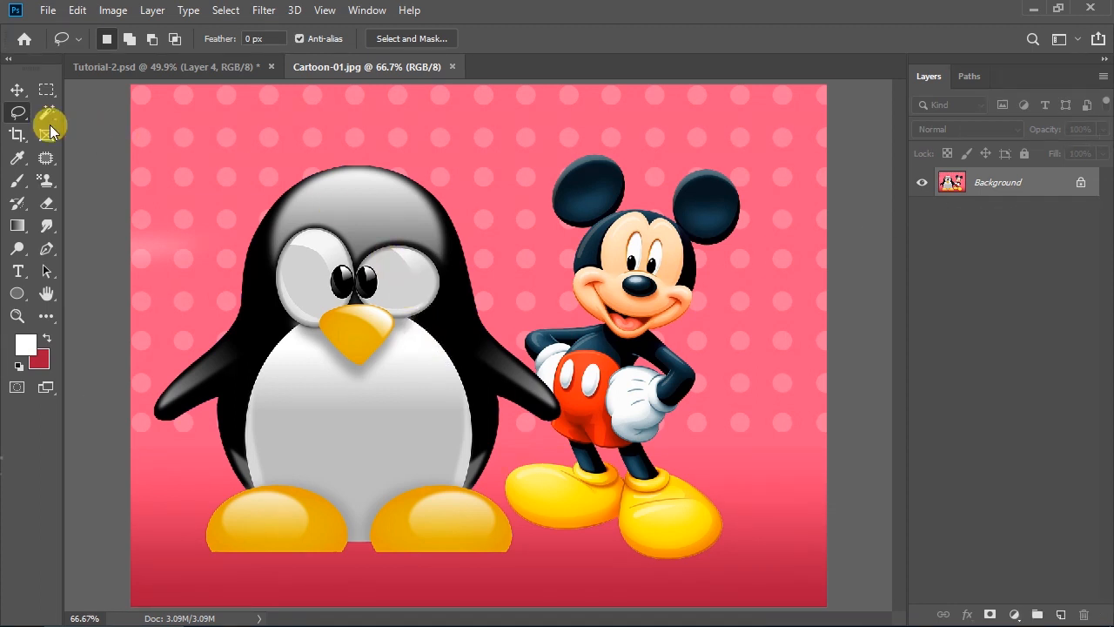
{"action": "right_click", "coordinate": [20, 113]}
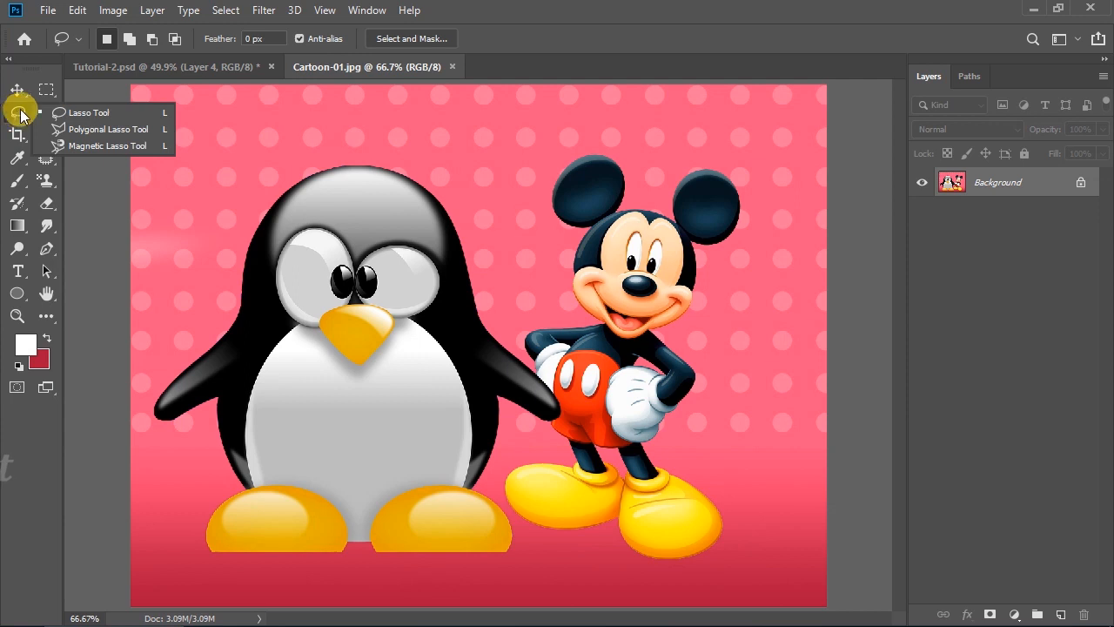
{"action": "left_click", "coordinate": [71, 131]}
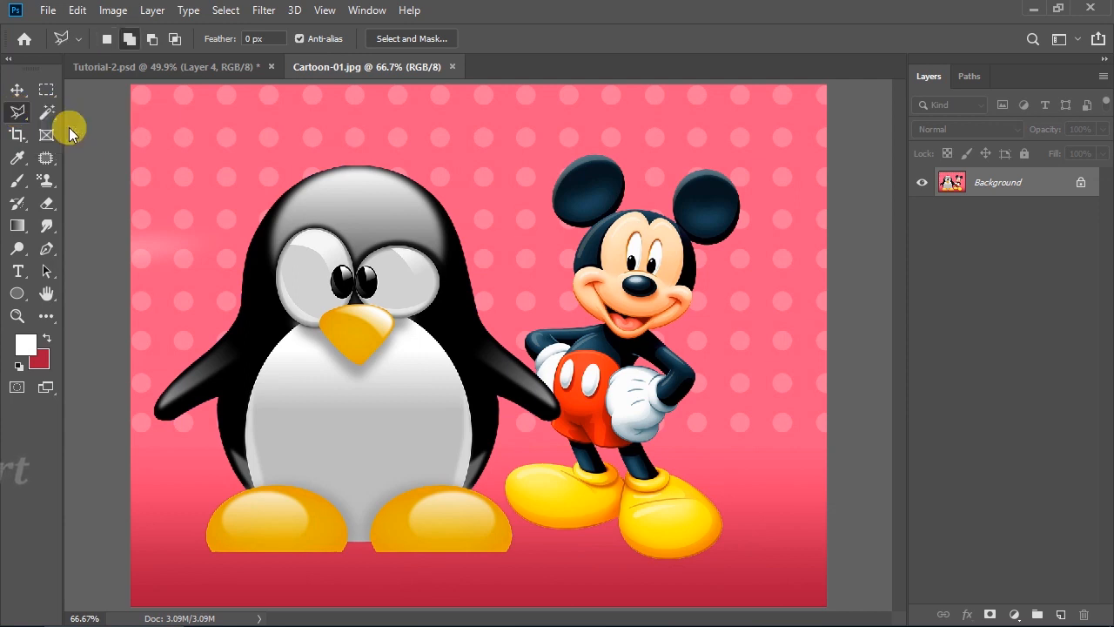
Trace the penguin's outline point by point with the Polygonal Lasso, starting at the top of its head, and close the selection.
{"action": "left_click", "coordinate": [344, 168]}
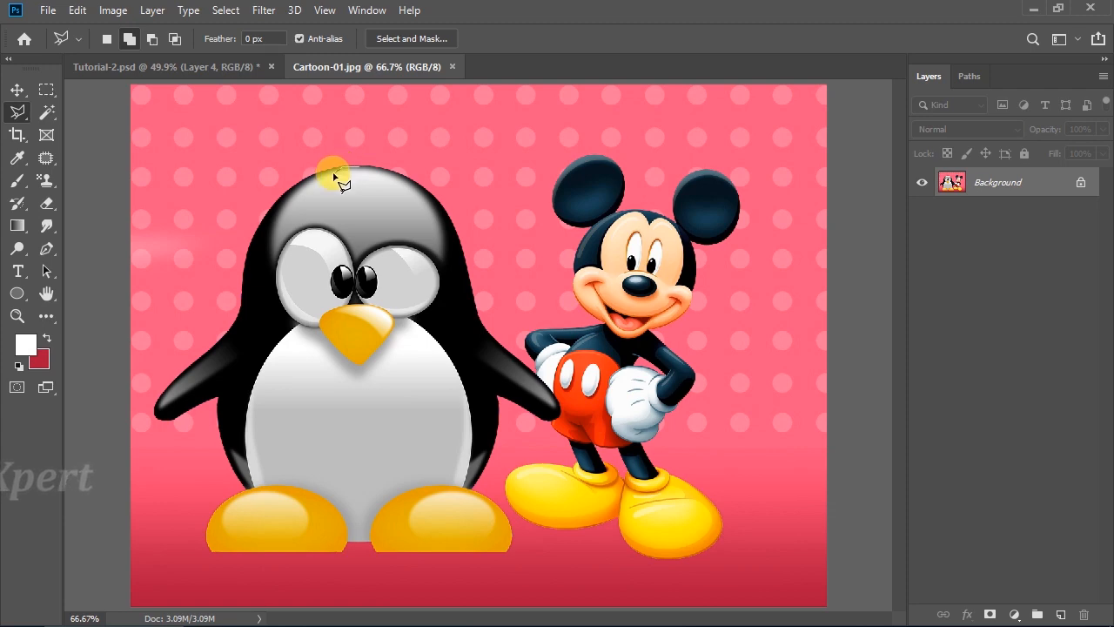
{"action": "left_click", "coordinate": [272, 210]}
{"action": "left_click", "coordinate": [259, 252]}
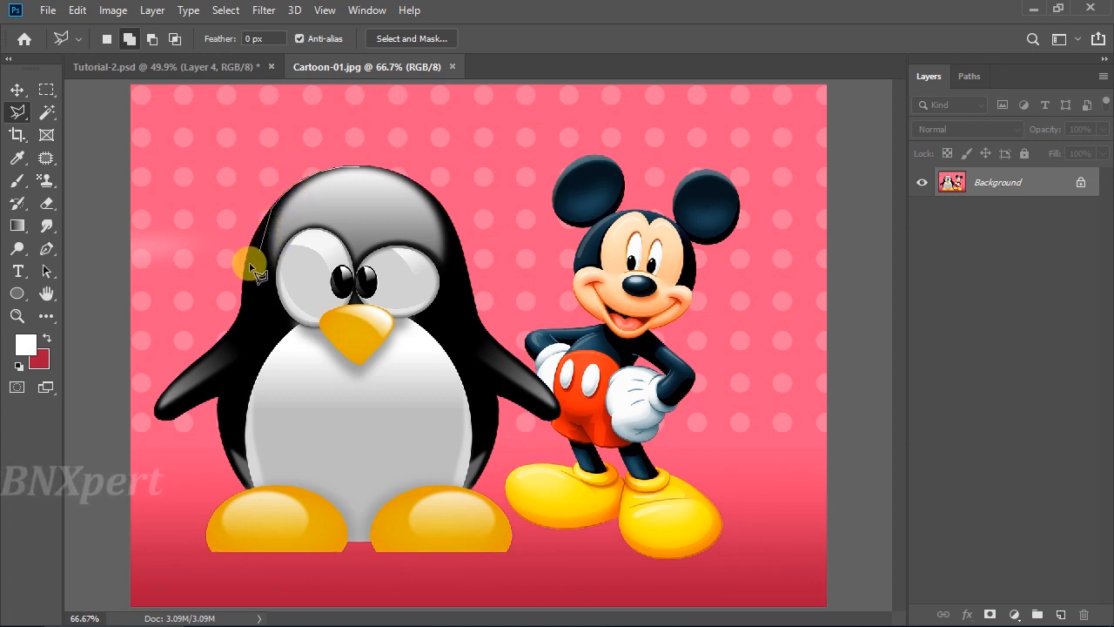
{"action": "left_click", "coordinate": [234, 328]}
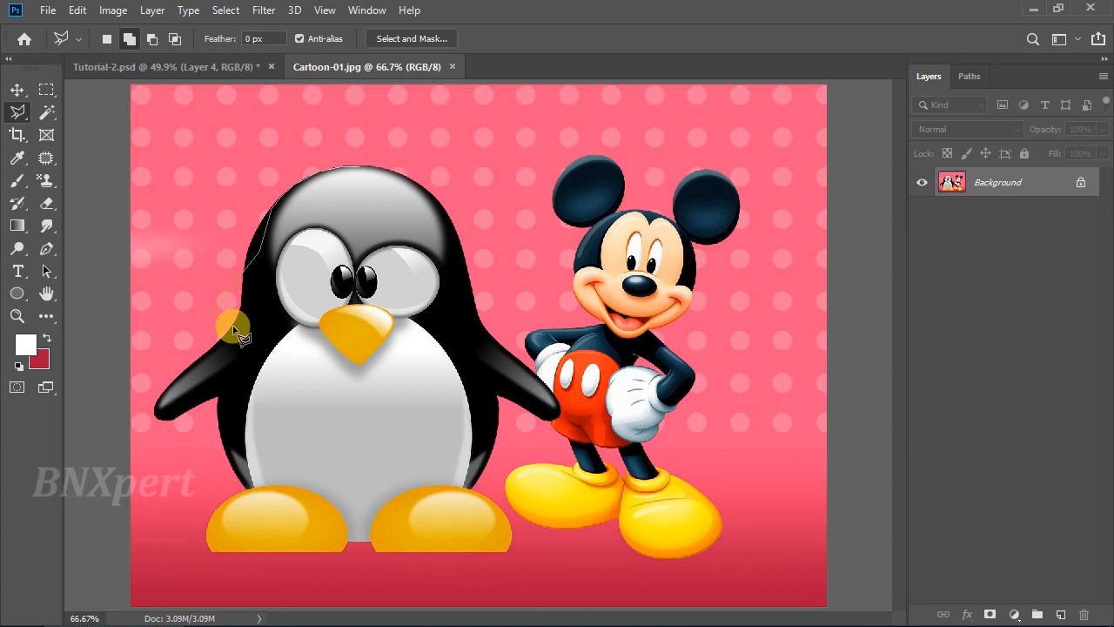
{"action": "key", "text": "Delete"}
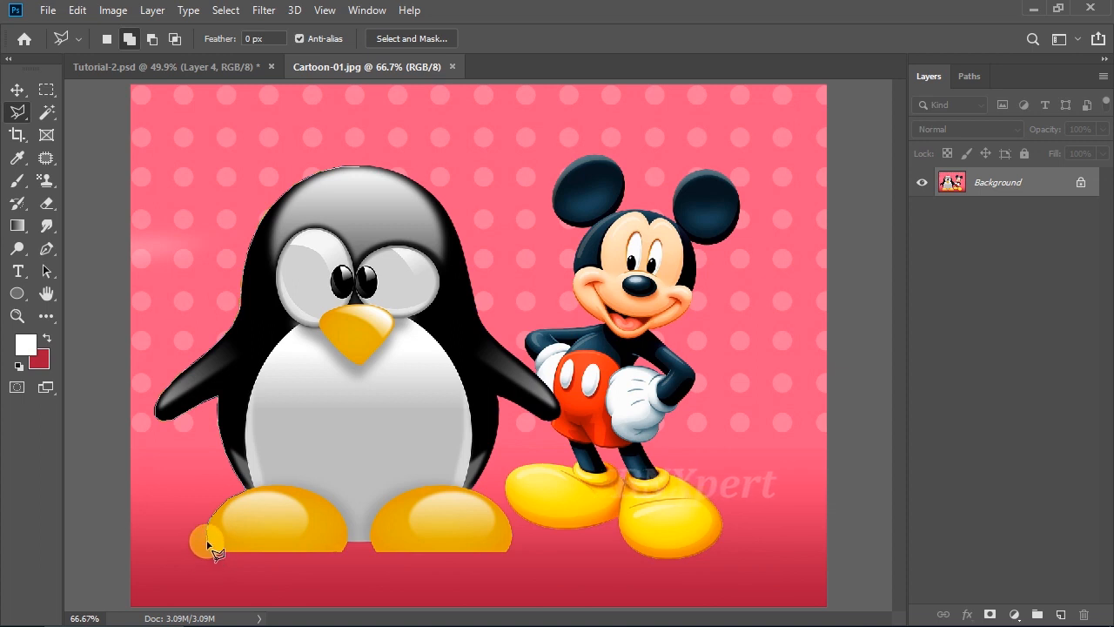
{"action": "left_click", "coordinate": [211, 554]}
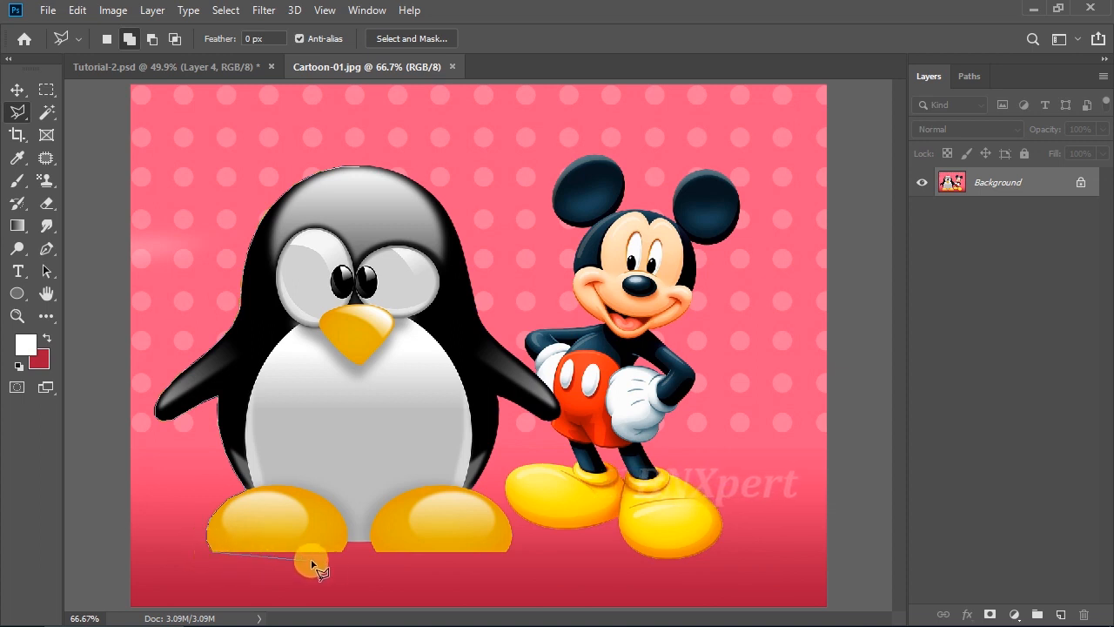
{"action": "left_click", "coordinate": [381, 552]}
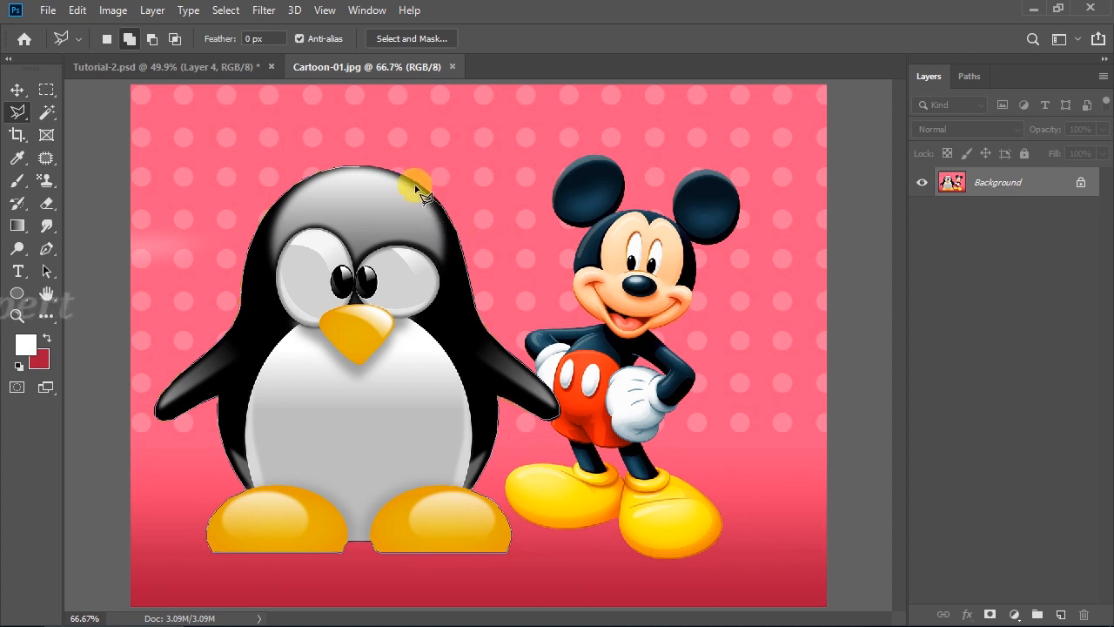
{"action": "left_click", "coordinate": [370, 168]}
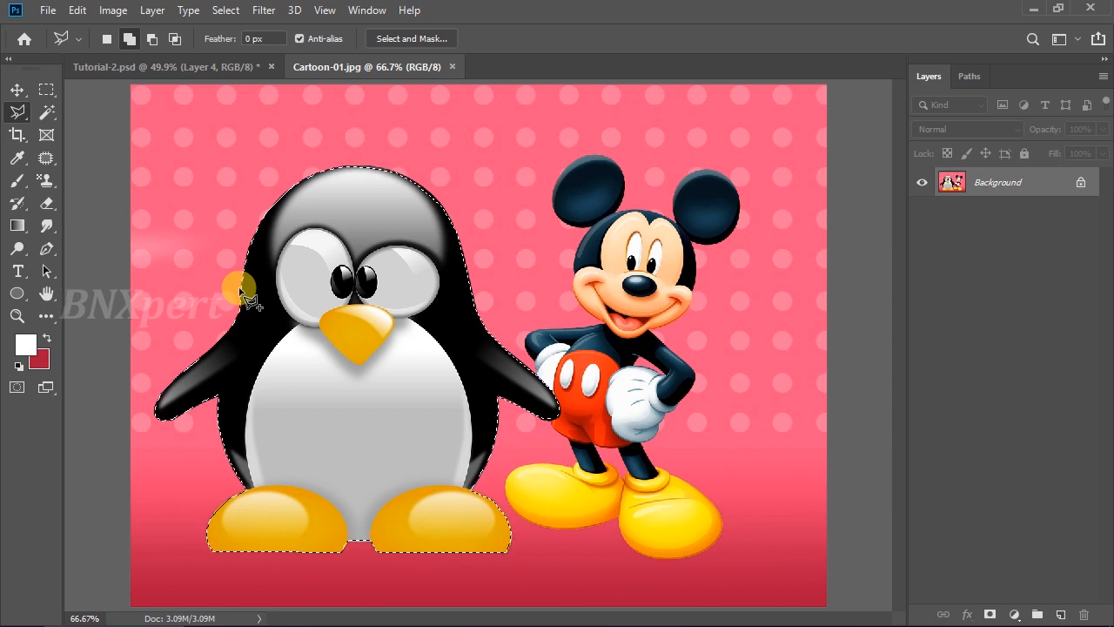
Copy the selected penguin and paste it into Tutorial-2.psd above the first penguin's layer.
{"action": "key", "text": "ctrl+c"}
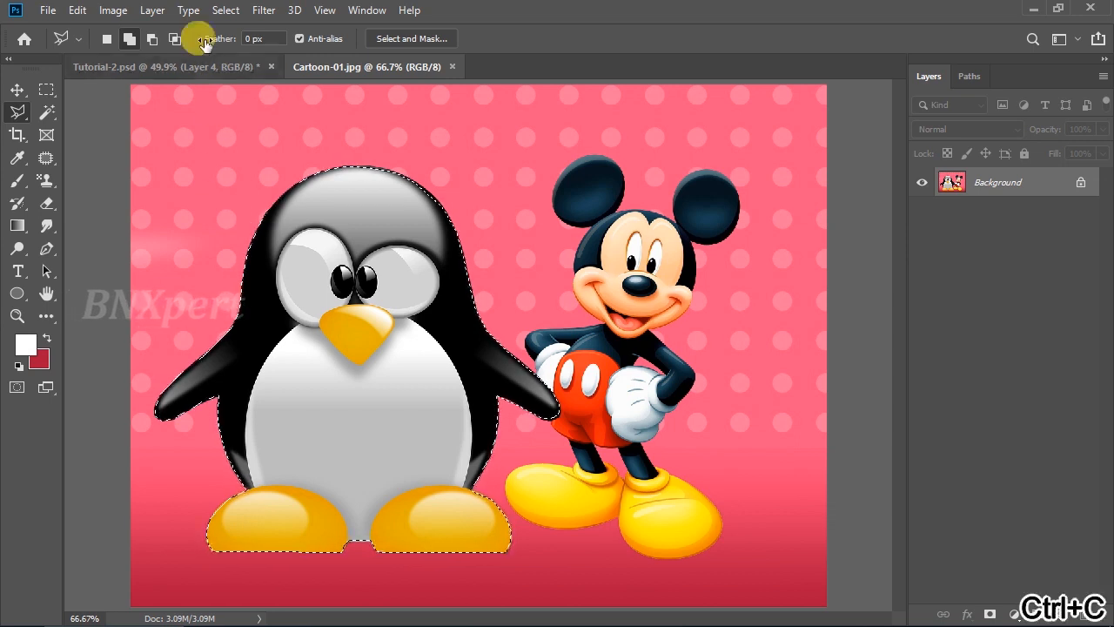
{"action": "left_click", "coordinate": [208, 63]}
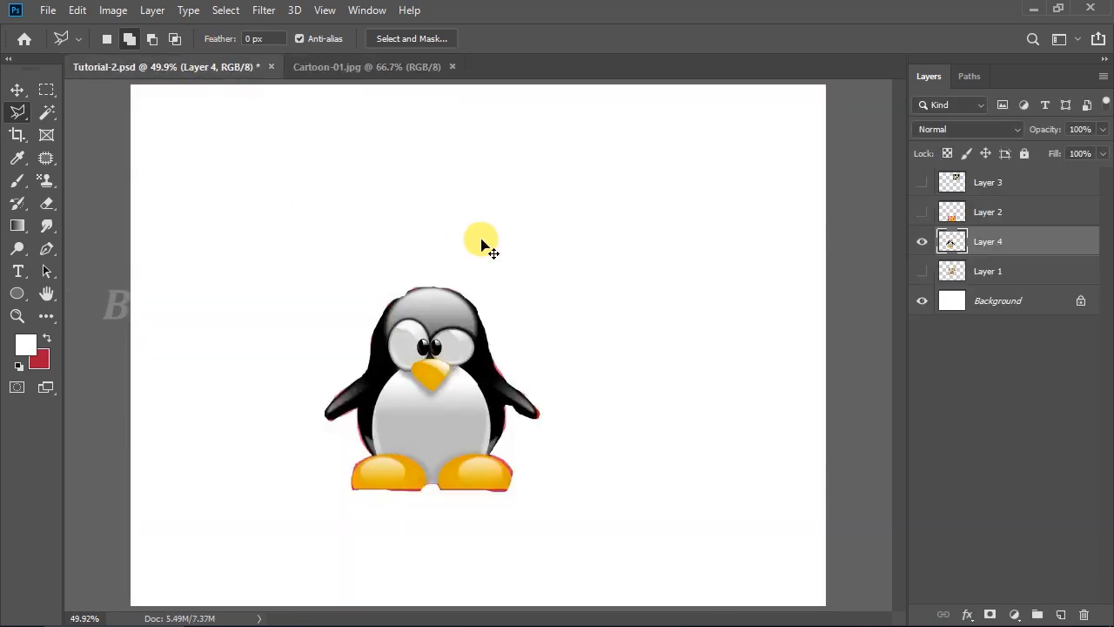
{"action": "key", "text": "ctrl+v"}
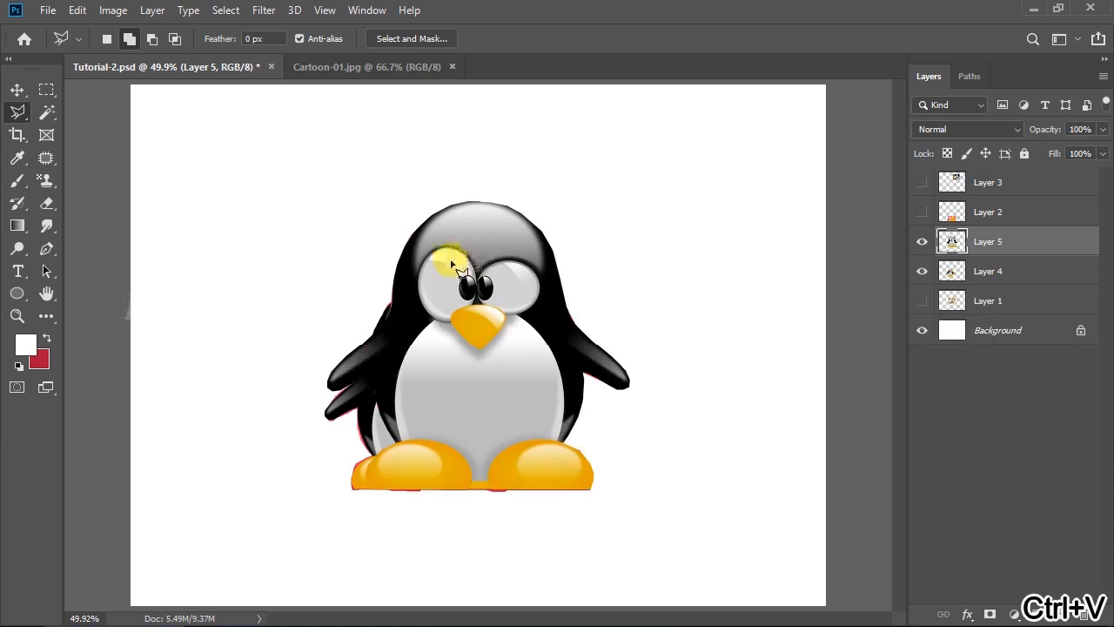
Move the newly pasted penguin to the right, clear of the smaller first penguin.
{"action": "left_click", "coordinate": [17, 89]}
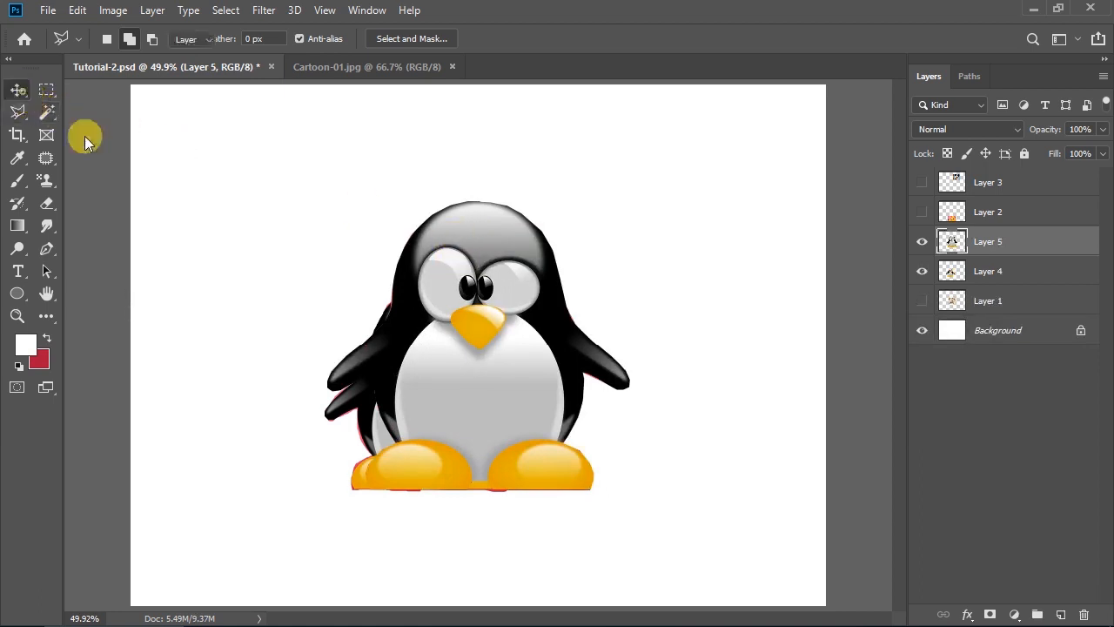
{"action": "left_click_drag", "start_coordinate": [503, 282], "coordinate": [575, 283]}
{"action": "left_click_drag", "start_coordinate": [628, 289], "coordinate": [649, 294]}
Scale the second penguin proportionally to about 70% with Free Transform and shift both penguins left so they stand side by side.
{"action": "key", "text": "ctrl"}
{"action": "key", "text": "ctrl+t"}
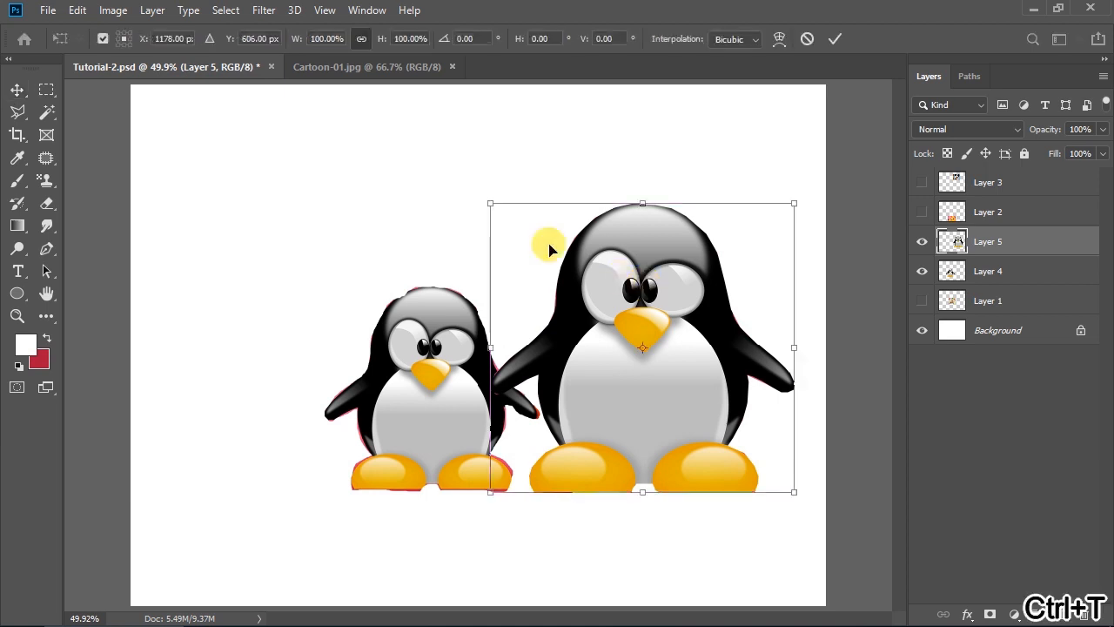
{"action": "left_click_drag", "start_coordinate": [491, 203], "coordinate": [579, 280]}
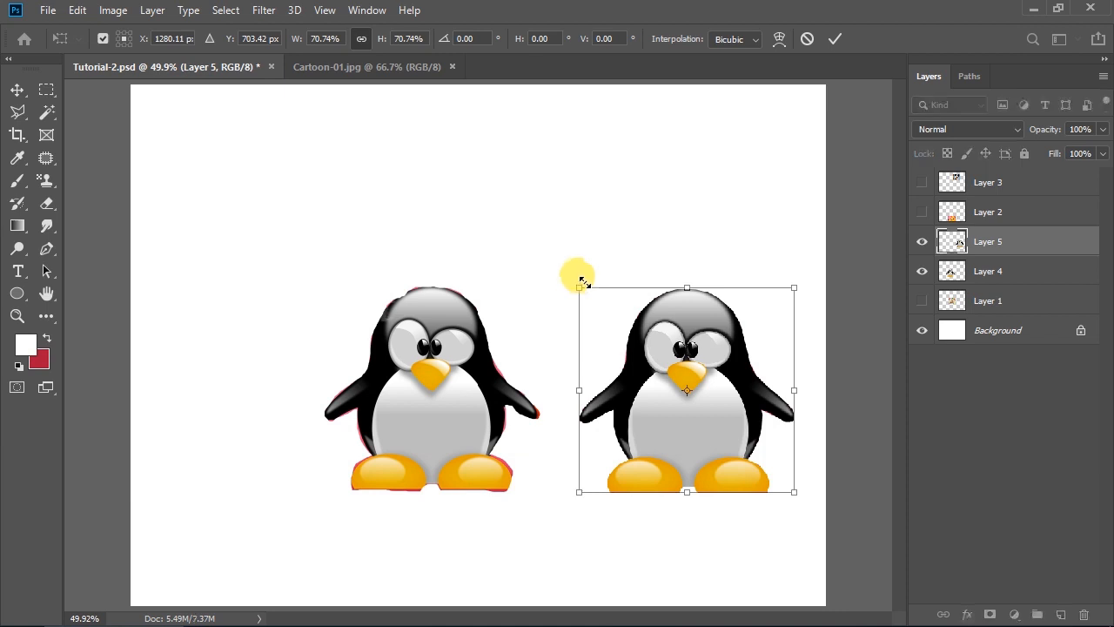
{"action": "key", "text": "Return"}
{"action": "left_click_drag", "start_coordinate": [462, 435], "coordinate": [287, 440]}
{"action": "left_click_drag", "start_coordinate": [606, 422], "coordinate": [474, 420]}
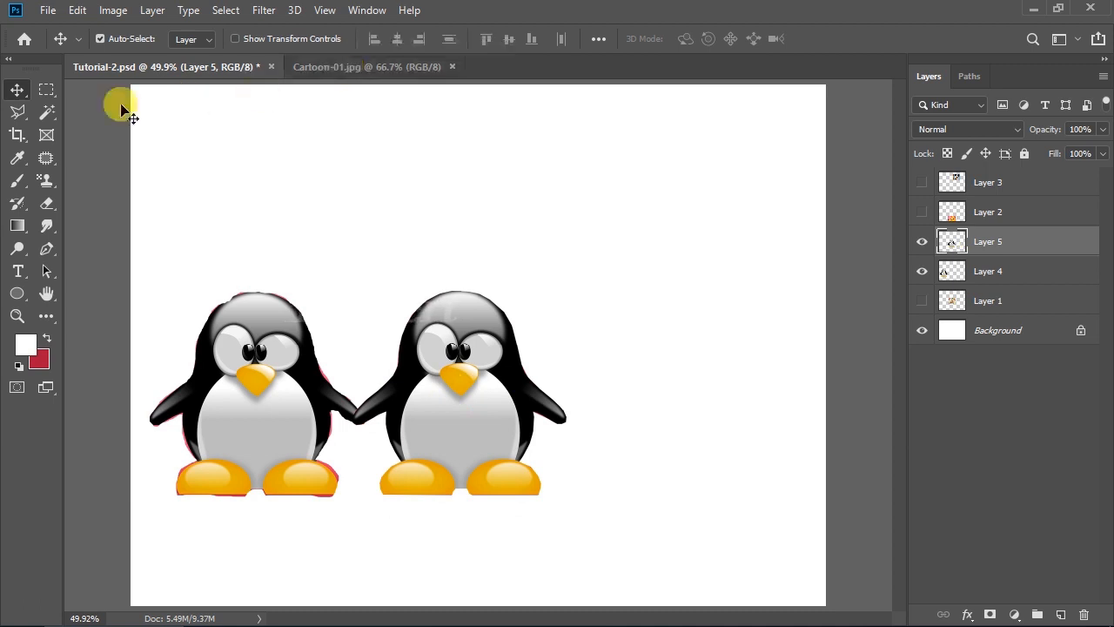
Draw a stepped selection above the penguins with the Polygonal Lasso, constraining segments to horizontal, vertical and diagonal directions, and deselect it.
{"action": "left_click", "coordinate": [16, 113]}
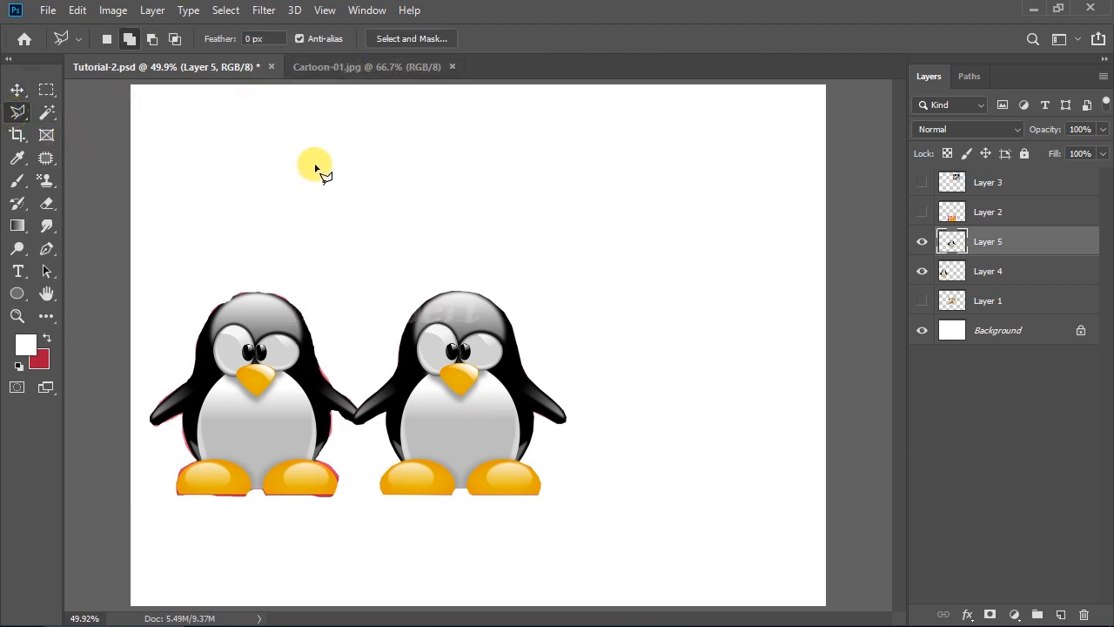
{"action": "key", "text": "shift"}
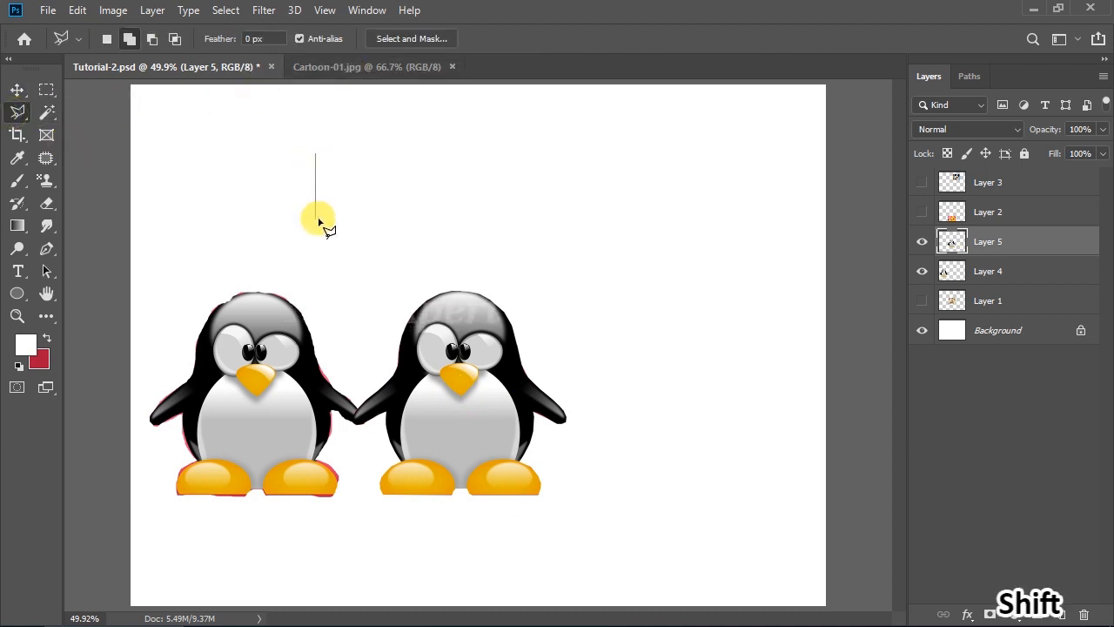
{"action": "left_click", "coordinate": [316, 219]}
{"action": "left_click", "coordinate": [406, 218]}
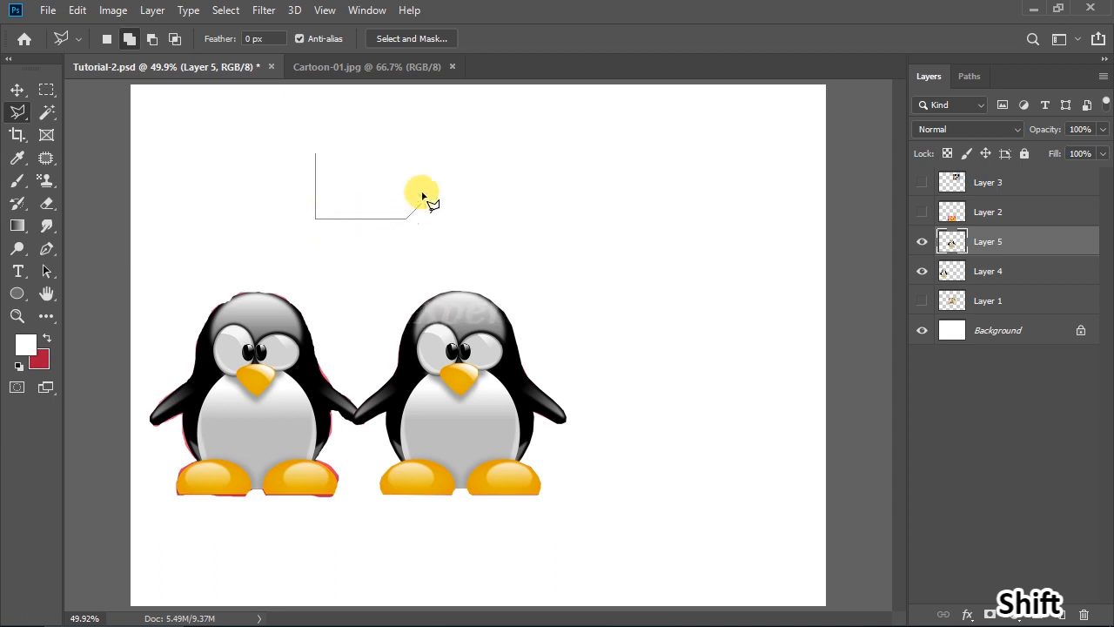
{"action": "left_click", "coordinate": [443, 182]}
{"action": "left_click", "coordinate": [526, 182]}
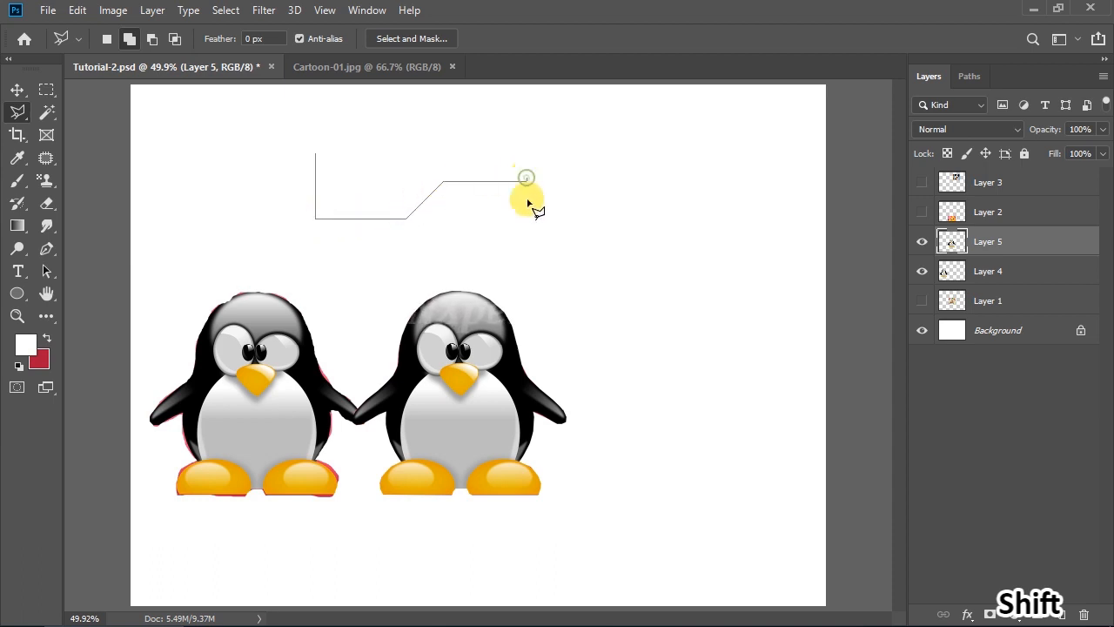
{"action": "left_click", "coordinate": [527, 232]}
{"action": "left_click", "coordinate": [559, 233]}
{"action": "left_click", "coordinate": [560, 316]}
{"action": "left_click", "coordinate": [326, 316]}
{"action": "left_click", "coordinate": [318, 155]}
{"action": "key", "text": "ctrl+d"}
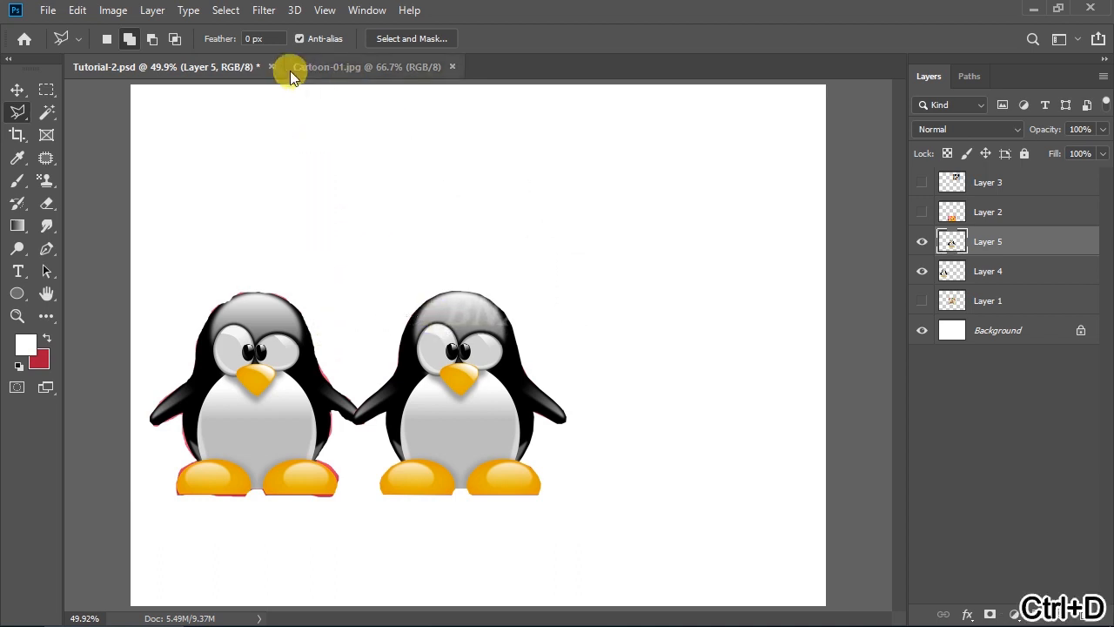
Clear the penguin selection in Cartoon-01.jpg and switch to the Magnetic Lasso tool.
{"action": "left_click", "coordinate": [326, 68]}
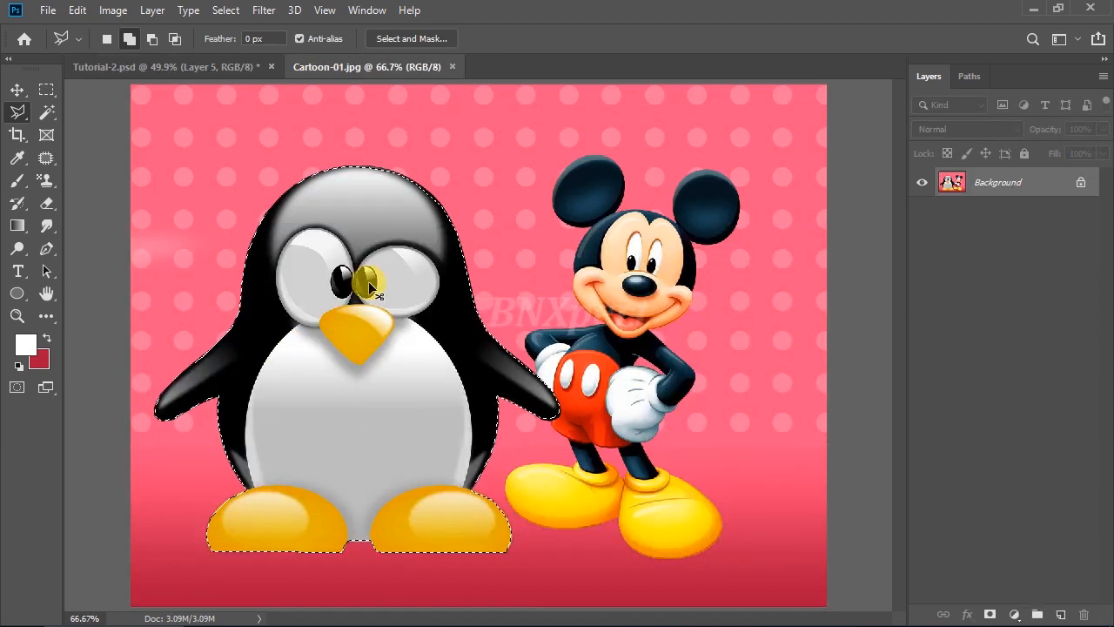
{"action": "key", "text": "ctrl+d"}
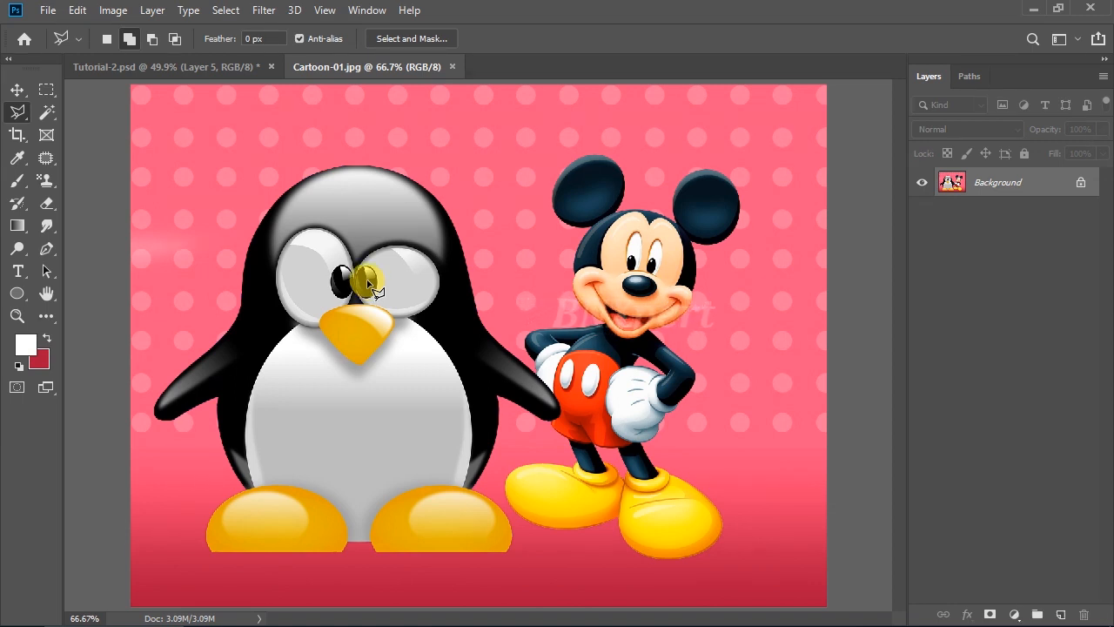
{"action": "right_click", "coordinate": [17, 109]}
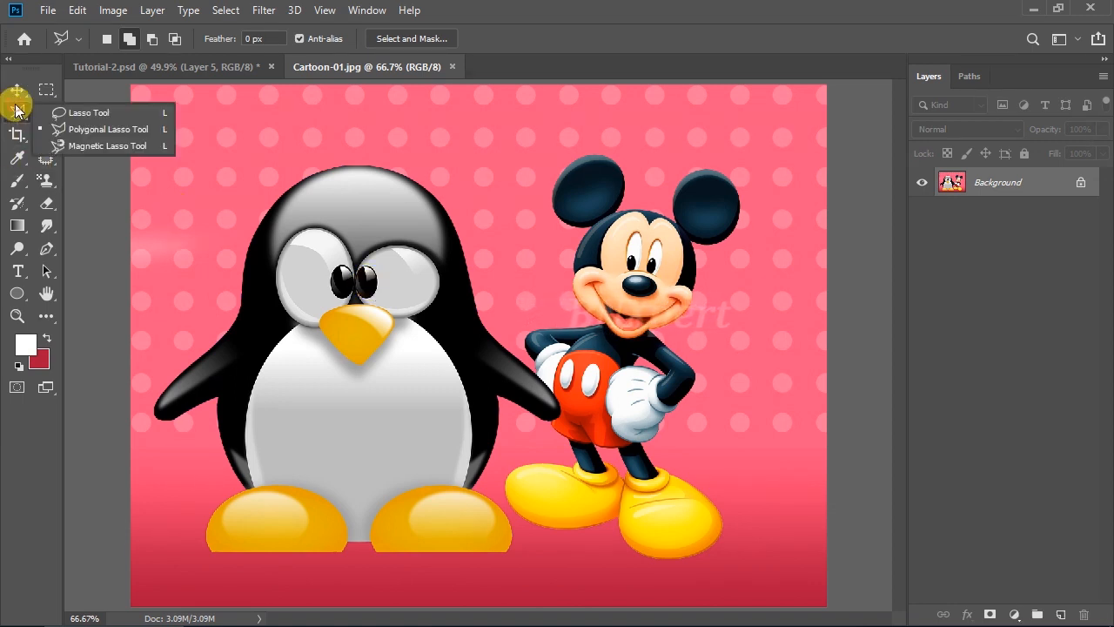
{"action": "left_click", "coordinate": [94, 146]}
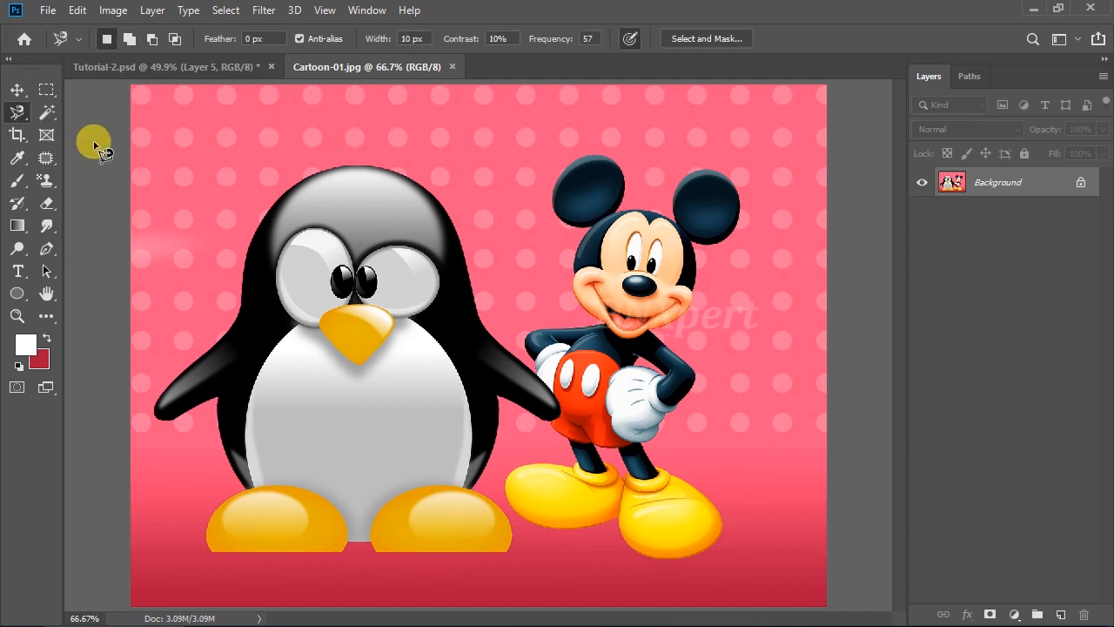
Trace the penguin's outline with the Magnetic Lasso from the top of its head, removing stray anchor points, and close the selection.
{"action": "left_click", "coordinate": [341, 168]}
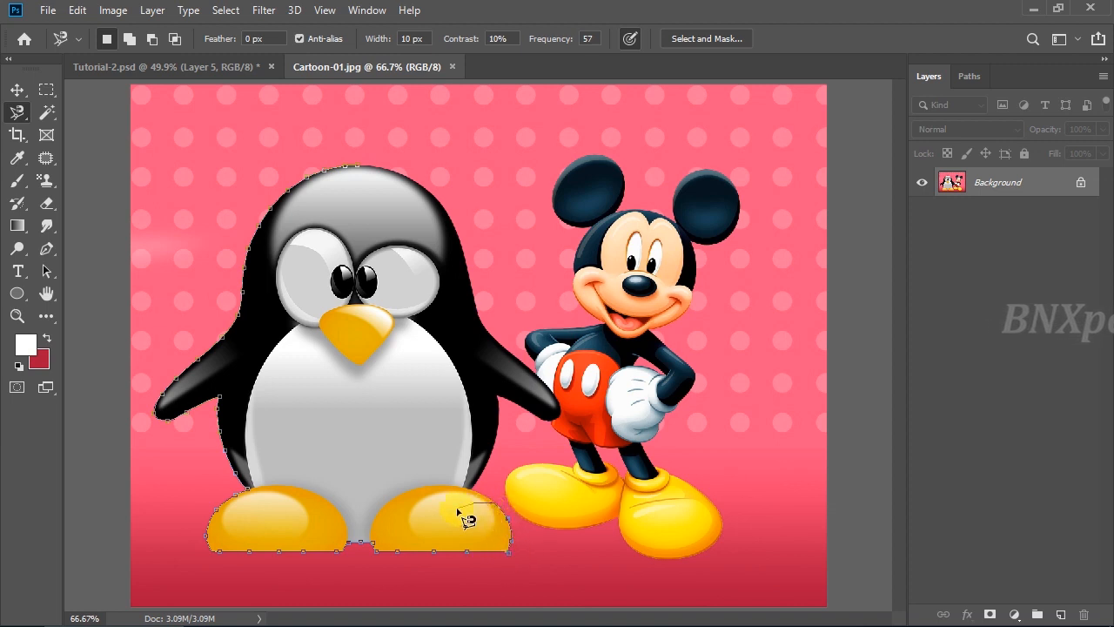
{"action": "left_click", "coordinate": [406, 484]}
{"action": "left_click", "coordinate": [397, 428]}
{"action": "key", "text": "Delete"}
{"action": "key", "text": "Delete"}
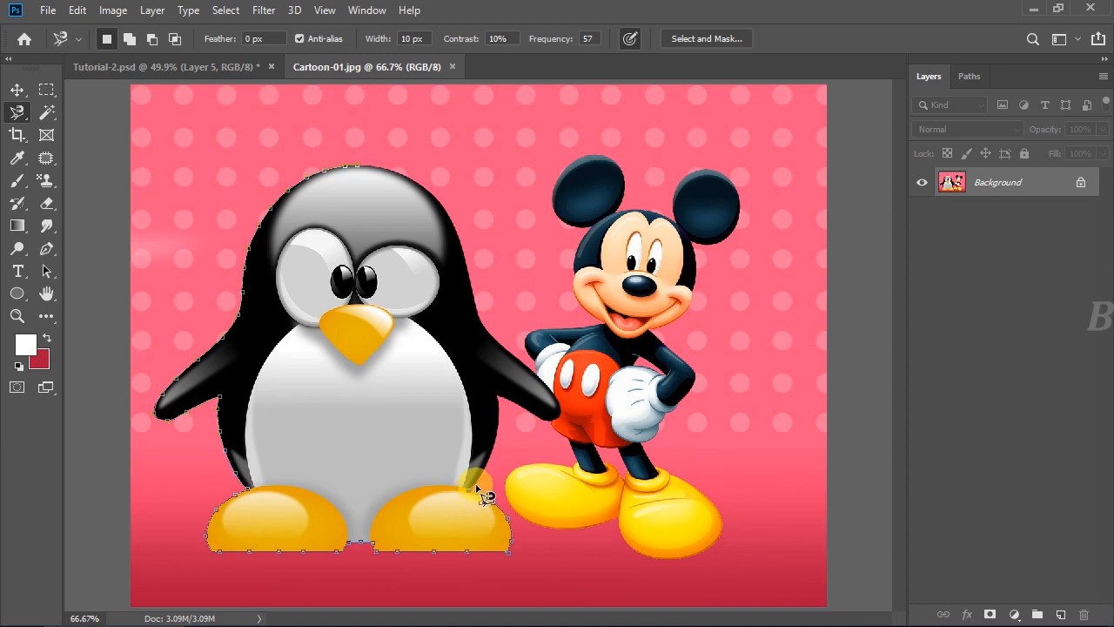
{"action": "key", "text": "Delete"}
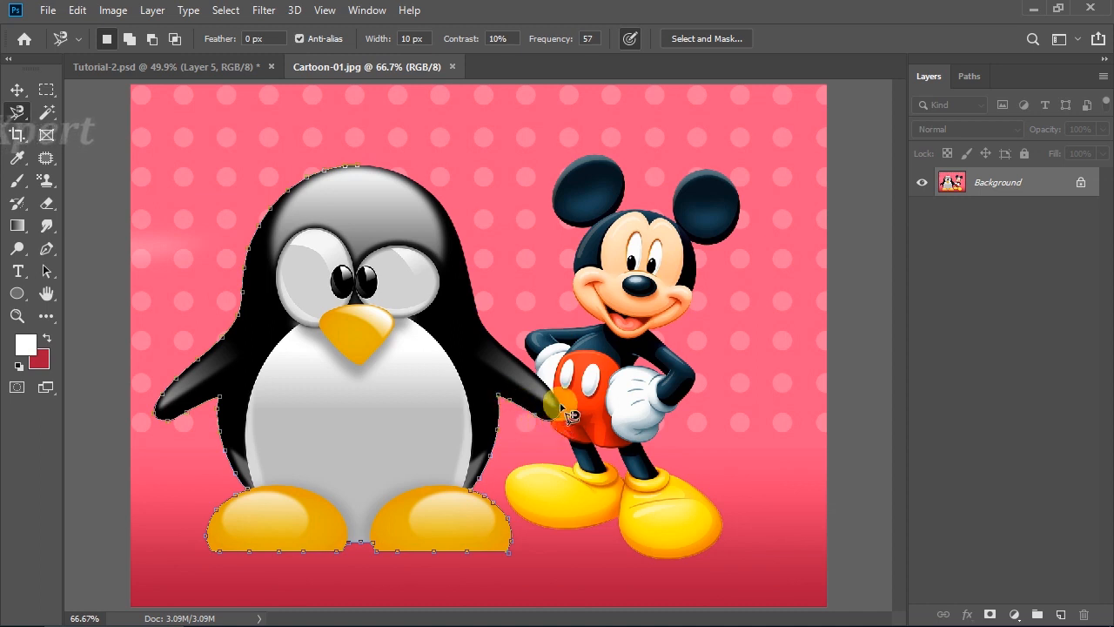
{"action": "left_click", "coordinate": [359, 168]}
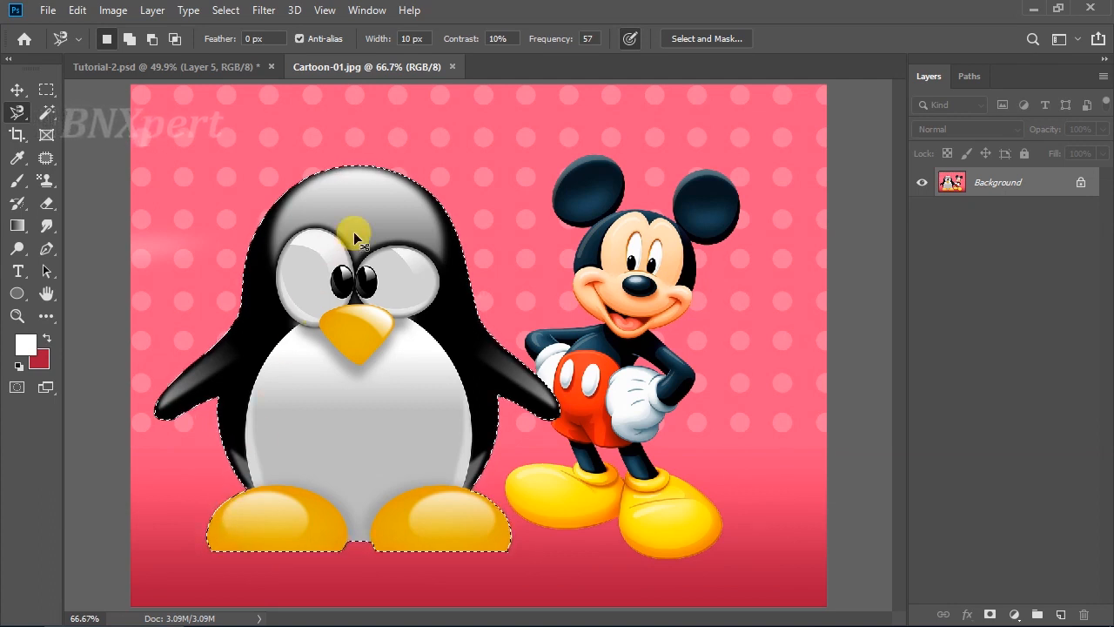
Copy the selected penguin and paste it into Tutorial-2.psd above the second penguin's layer.
{"action": "key", "text": "ctrl+c"}
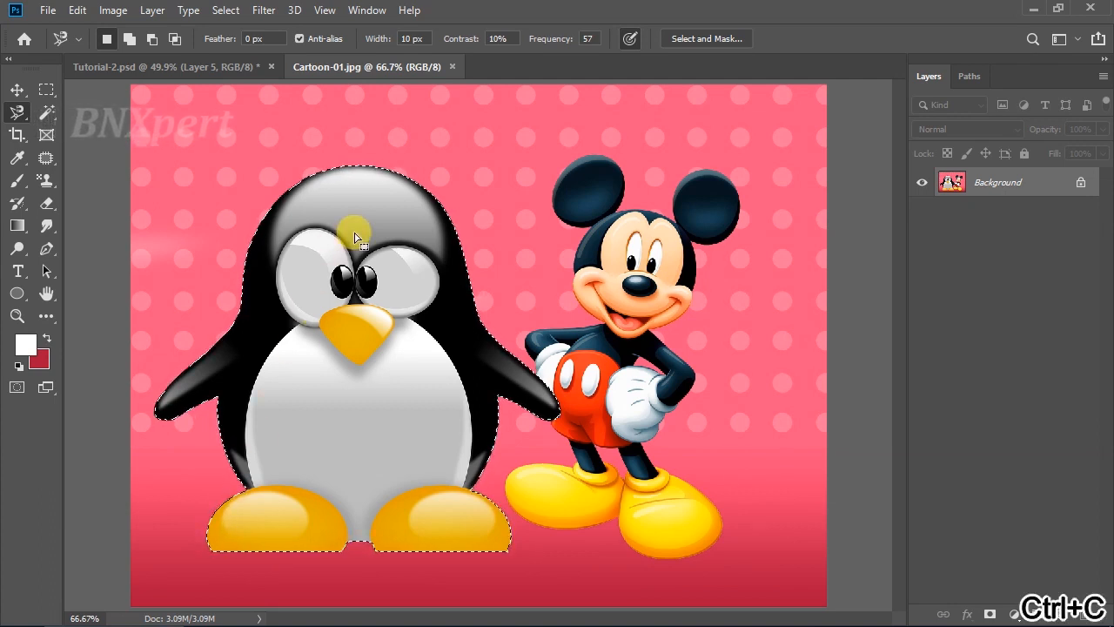
{"action": "left_click", "coordinate": [150, 66]}
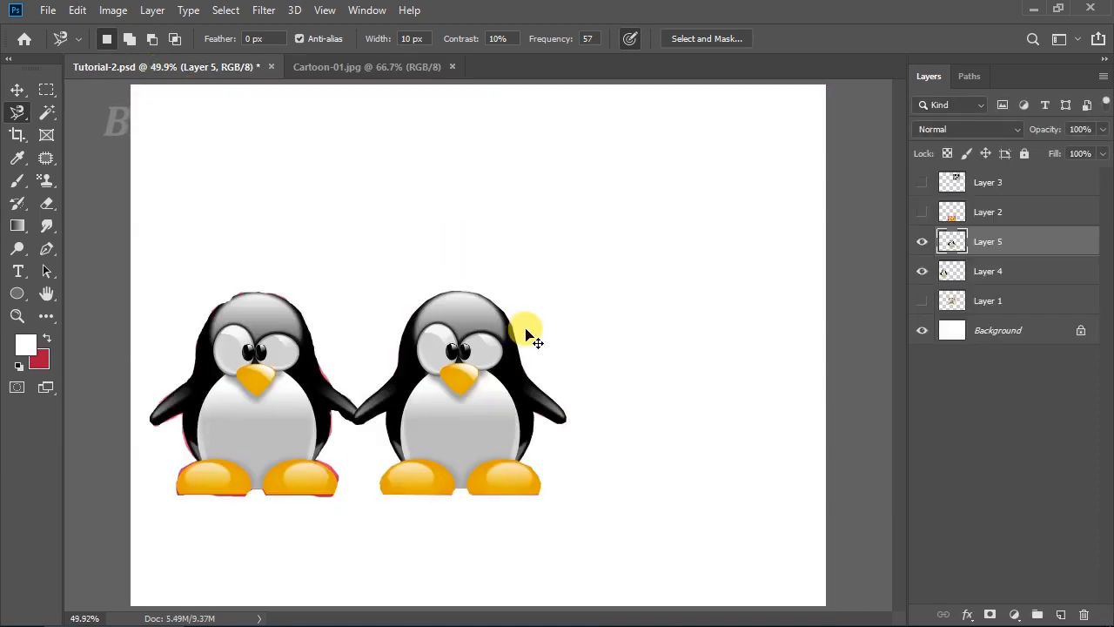
{"action": "key", "text": "ctrl+v"}
Scale the third penguin proportionally to about 70% with Free Transform and place it to the right of the other two.
{"action": "key", "text": "ctrl+t"}
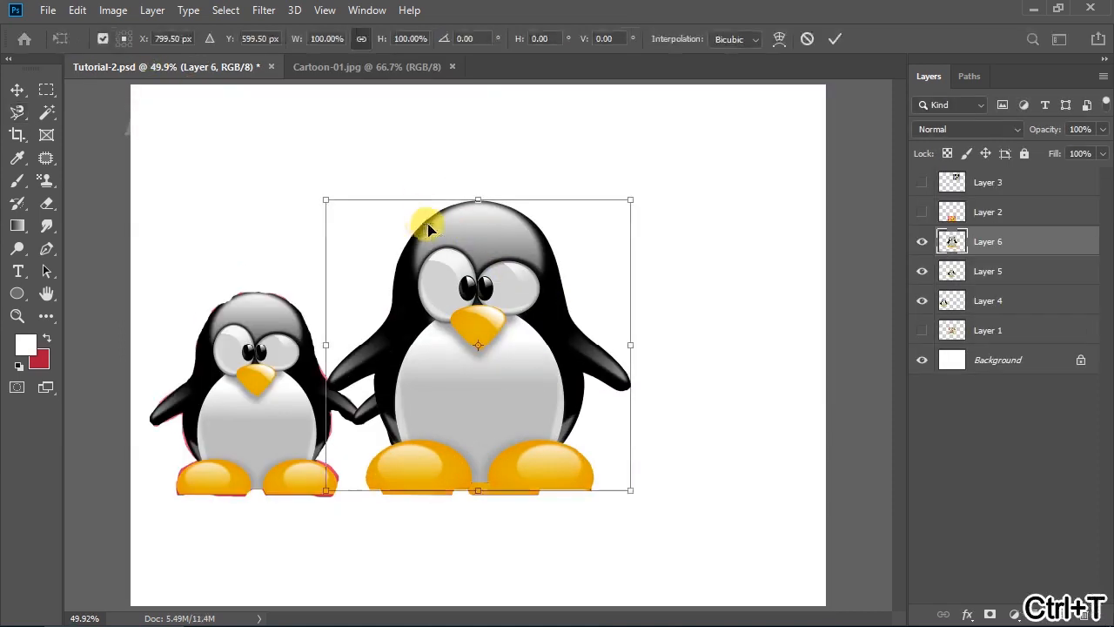
{"action": "left_click_drag", "start_coordinate": [328, 202], "coordinate": [402, 296]}
{"action": "left_click_drag", "start_coordinate": [513, 398], "coordinate": [667, 398]}
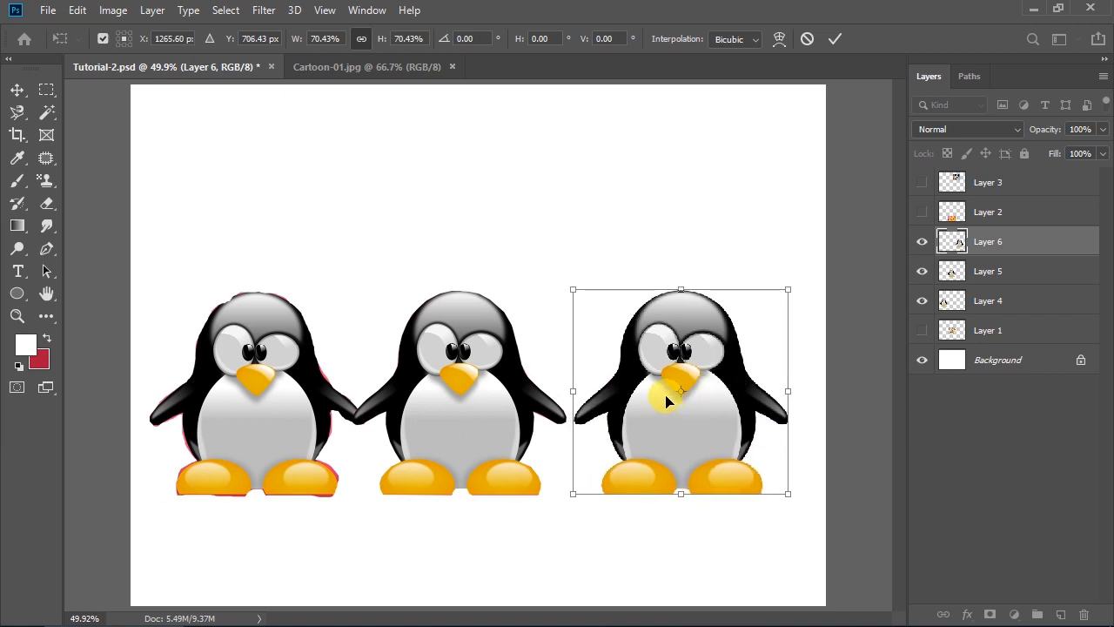
{"action": "key", "text": "Return"}
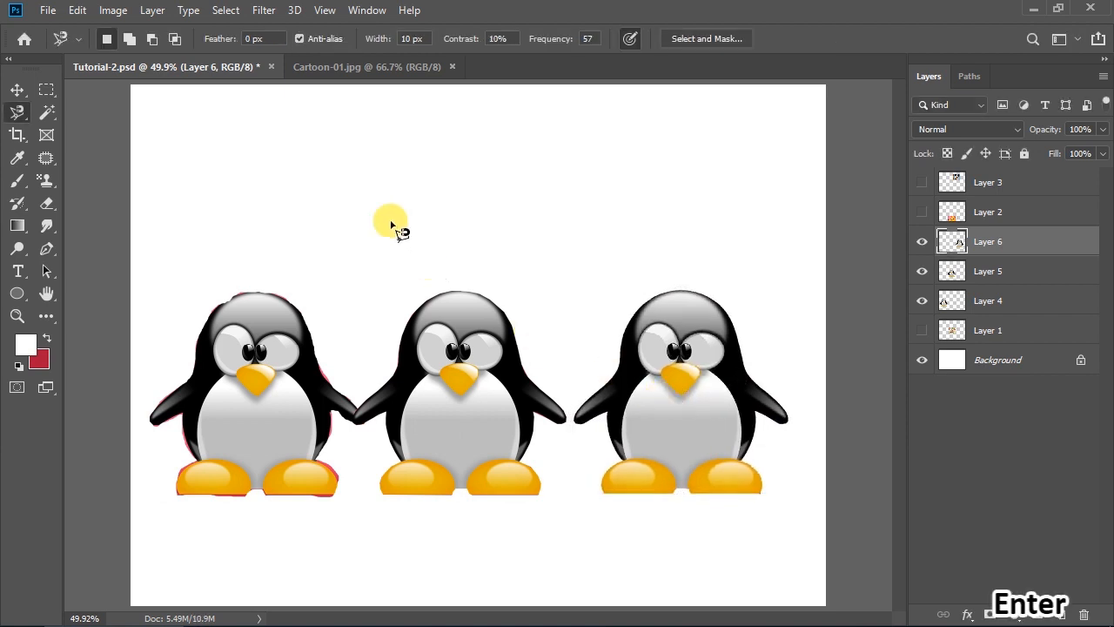
Clear the penguin selection in Cartoon-01.jpg and reset the foreground and background colours to black and white.
{"action": "left_click", "coordinate": [322, 68]}
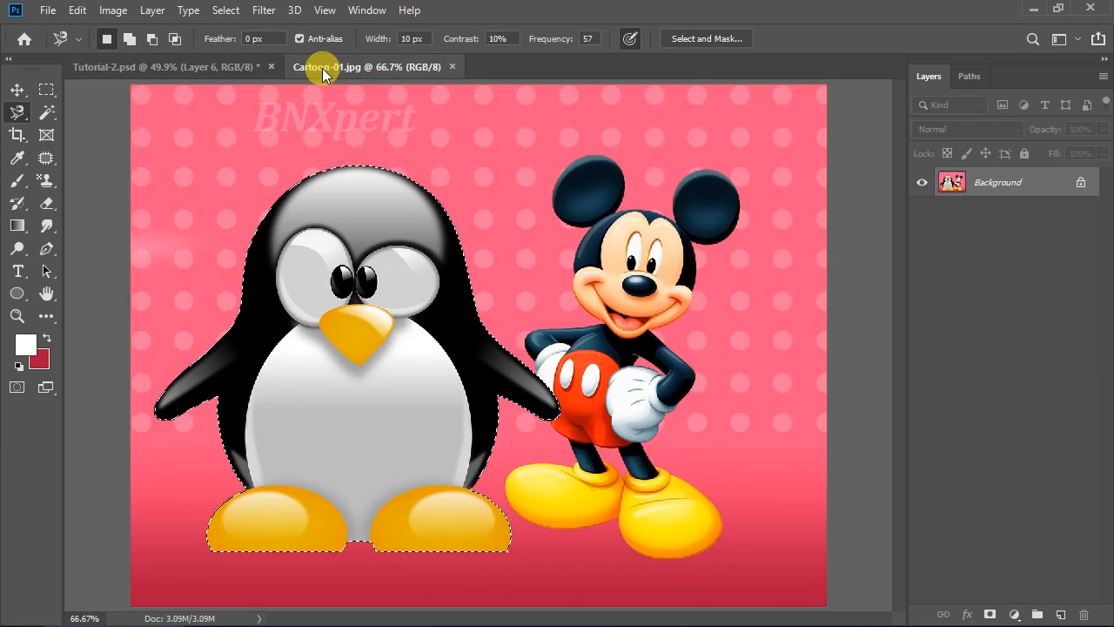
{"action": "key", "text": "ctrl+d"}
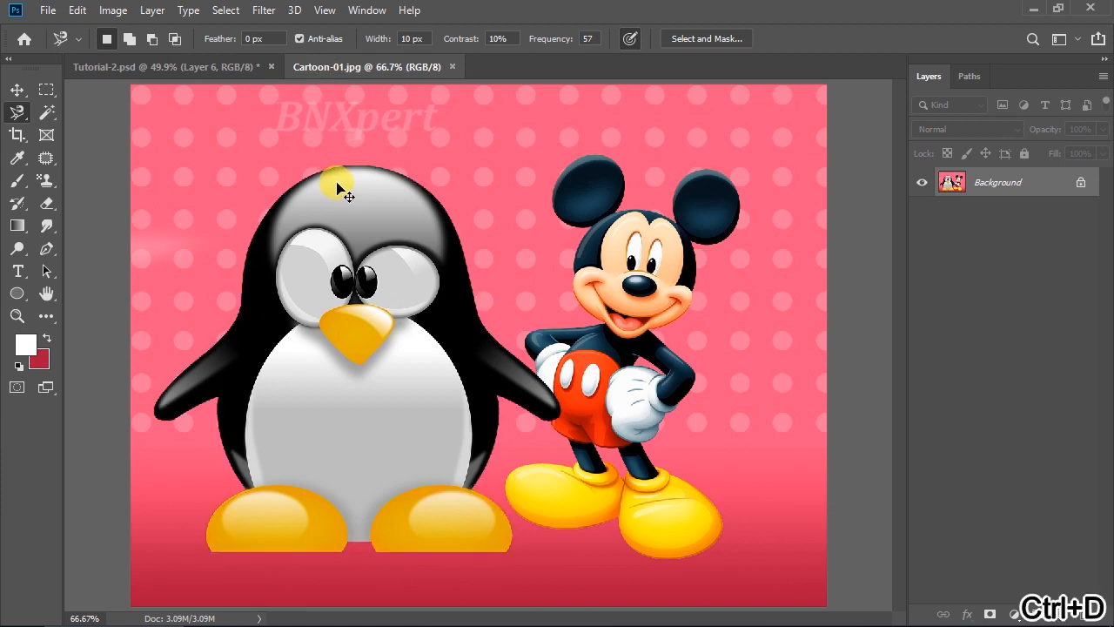
{"action": "key", "text": "d"}
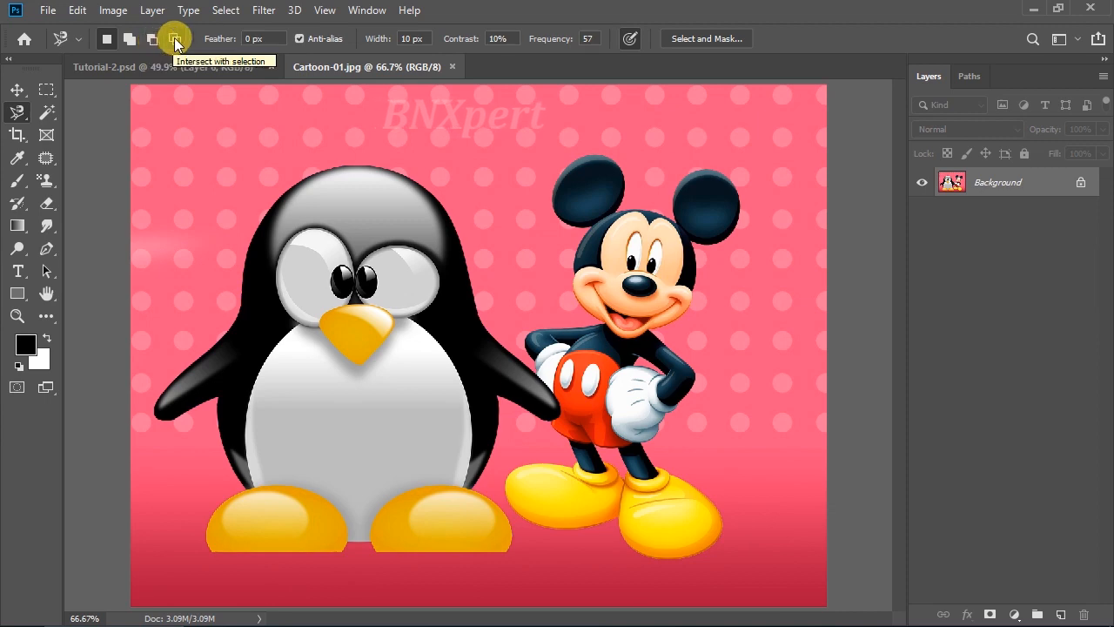
Draw successive Rectangular Marquee selections in New Selection mode, ending with one over the right part of the penguin's head.
{"action": "left_click", "coordinate": [46, 89]}
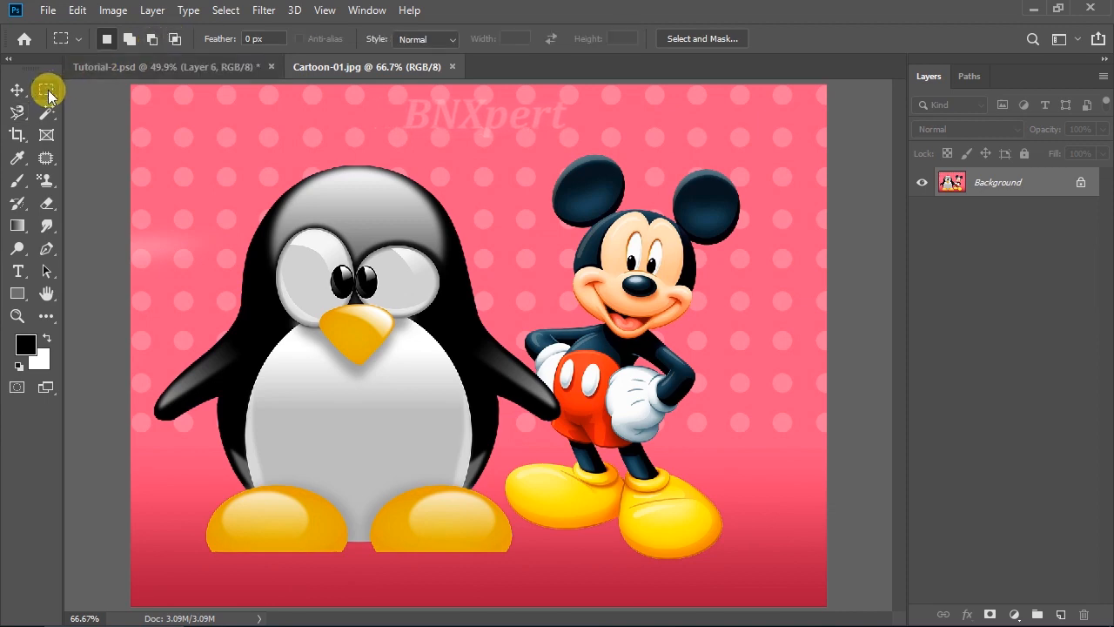
{"action": "left_click", "coordinate": [17, 113]}
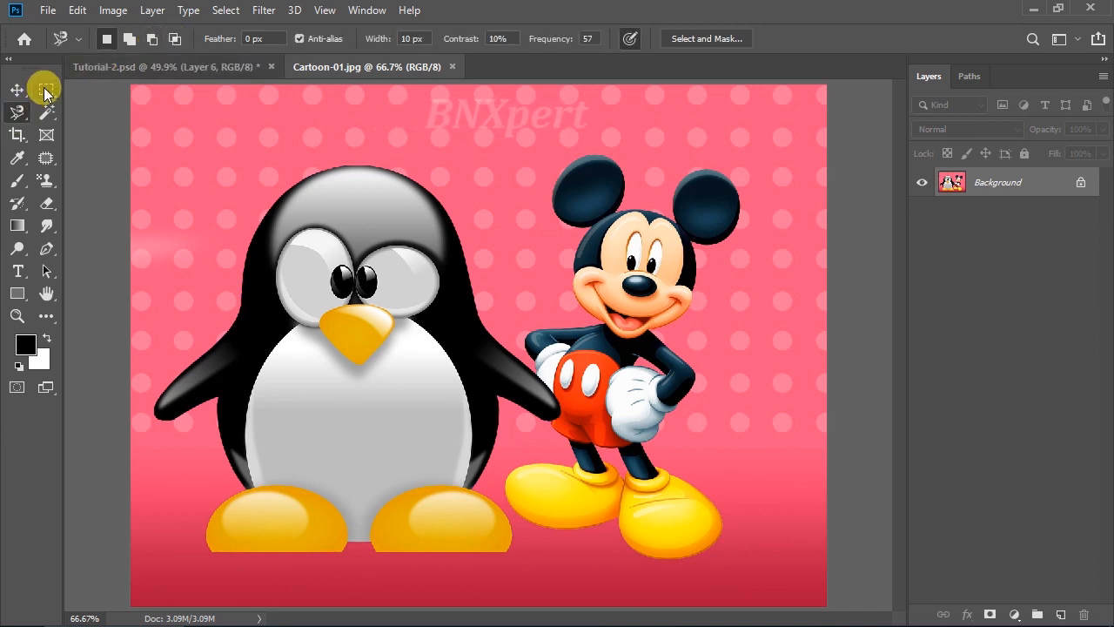
{"action": "left_click", "coordinate": [46, 88]}
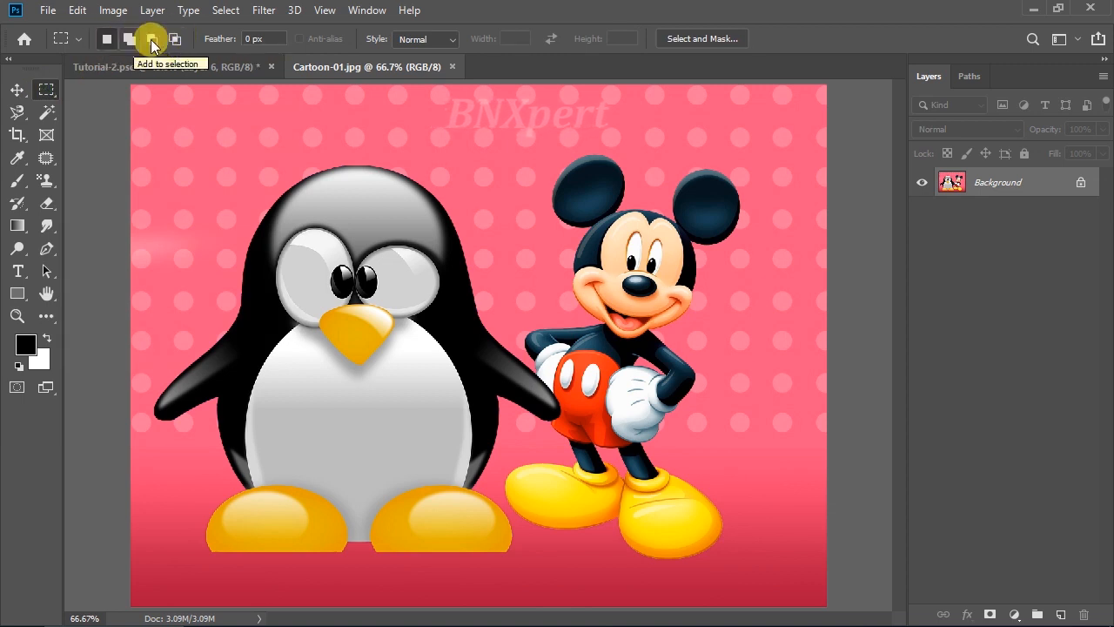
{"action": "right_click", "coordinate": [54, 90]}
{"action": "left_click", "coordinate": [114, 90]}
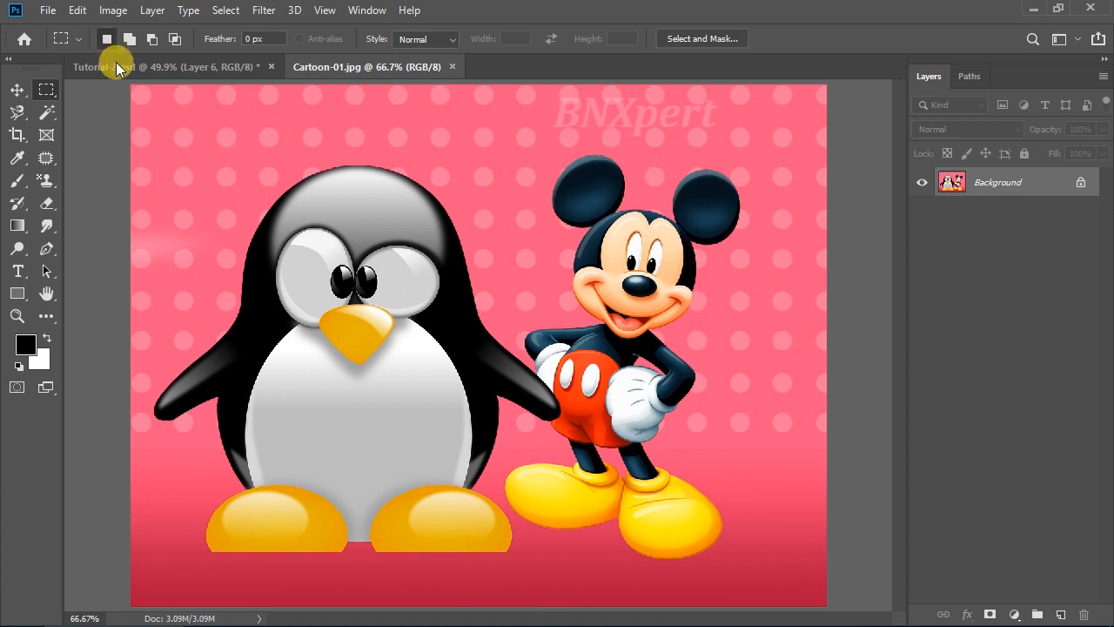
{"action": "left_click_drag", "start_coordinate": [254, 149], "coordinate": [458, 311]}
{"action": "left_click_drag", "start_coordinate": [666, 207], "coordinate": [528, 331]}
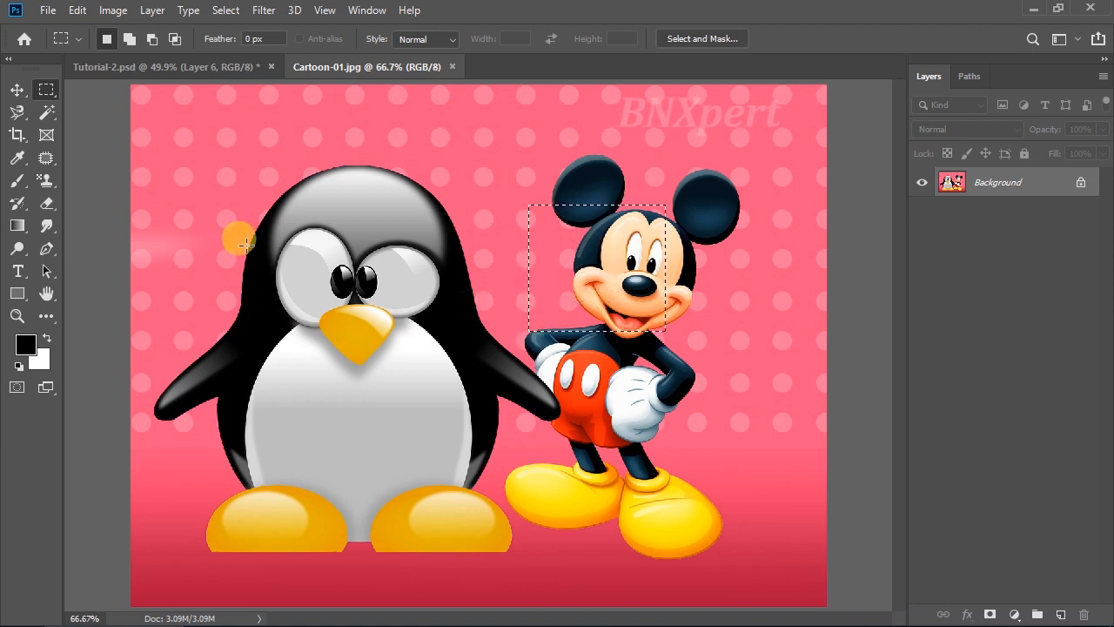
{"action": "left_click_drag", "start_coordinate": [430, 145], "coordinate": [639, 367]}
{"action": "left_click_drag", "start_coordinate": [633, 427], "coordinate": [498, 357]}
{"action": "left_click_drag", "start_coordinate": [311, 146], "coordinate": [511, 330]}
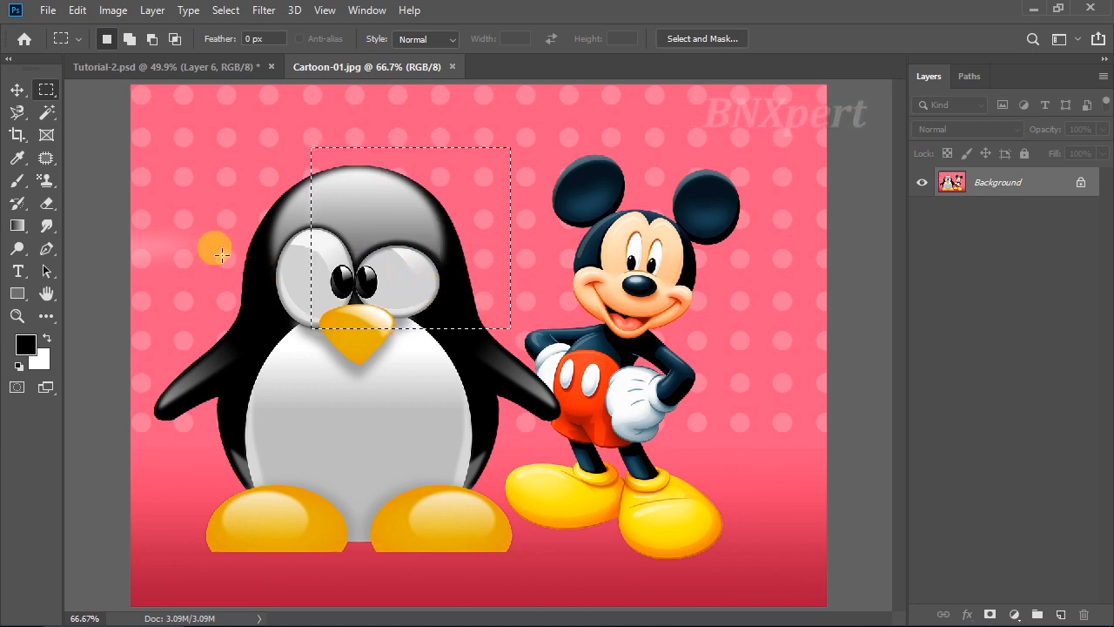
Add four overlapping rectangles across the penguin and Mickey Mouse in Add to Selection mode, and try copying the combined area to a new layer.
{"action": "left_click", "coordinate": [131, 41]}
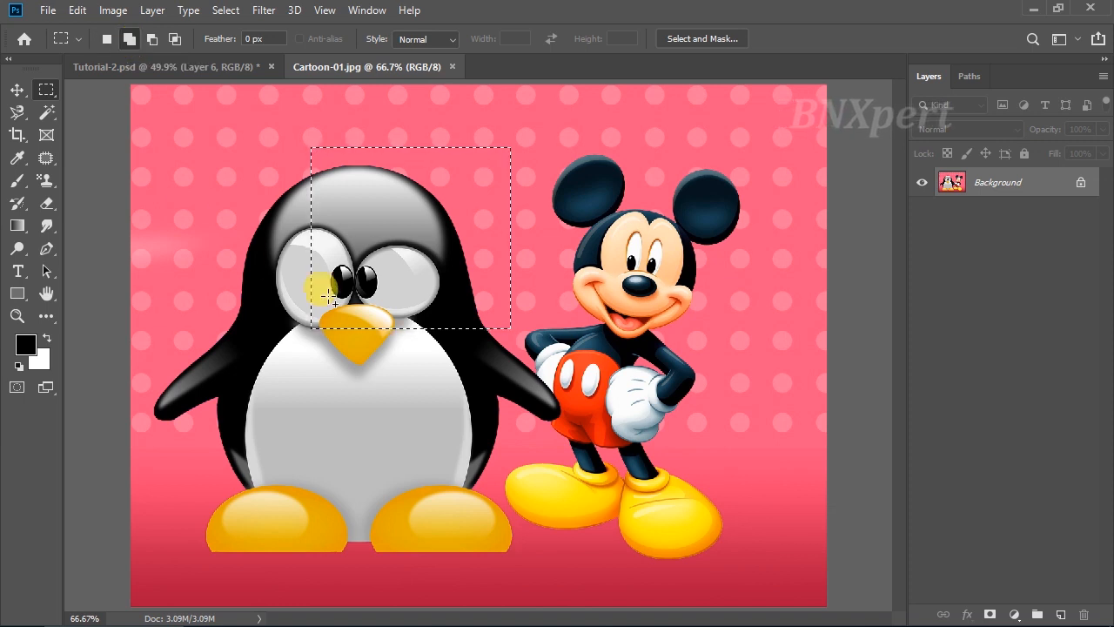
{"action": "left_click_drag", "start_coordinate": [691, 199], "coordinate": [470, 350]}
{"action": "left_click_drag", "start_coordinate": [400, 498], "coordinate": [540, 278]}
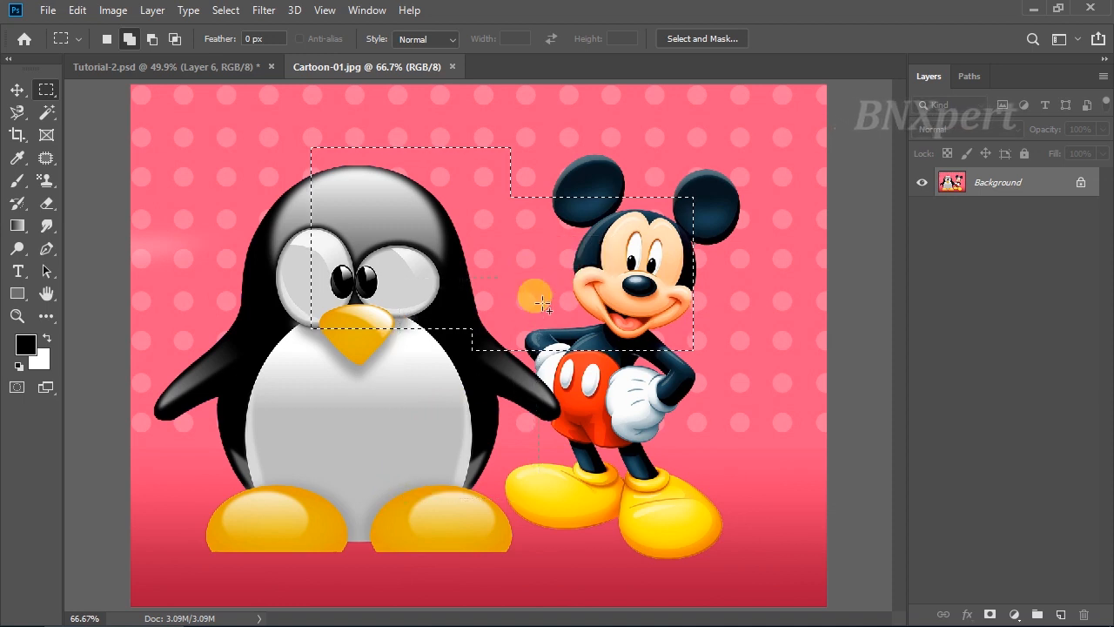
{"action": "left_click_drag", "start_coordinate": [728, 465], "coordinate": [520, 297]}
{"action": "left_click_drag", "start_coordinate": [750, 146], "coordinate": [624, 268]}
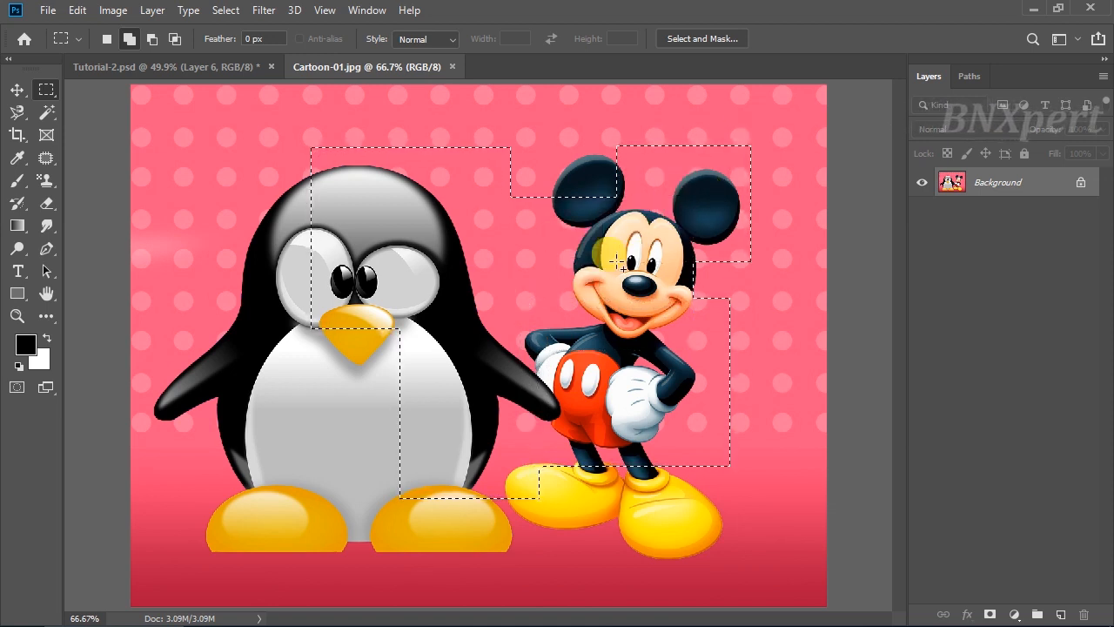
{"action": "key", "text": "ctrl+j"}
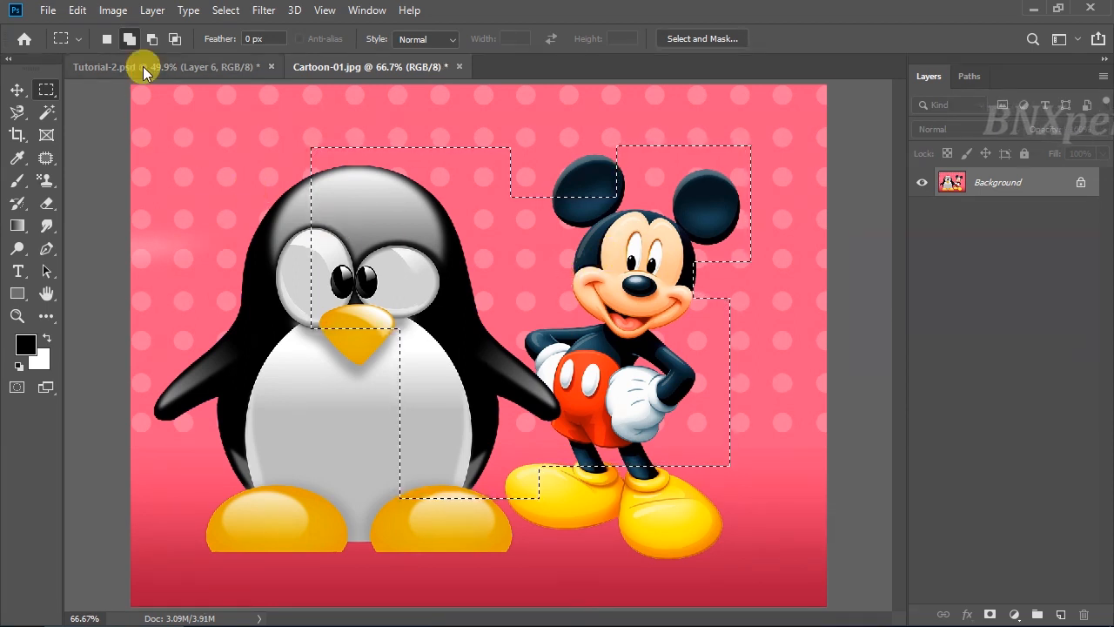
Subtract three rectangles from the combined selection, around Mickey's legs, over his face and right ear, and over the penguin's head.
{"action": "left_click", "coordinate": [158, 41]}
{"action": "left_click_drag", "start_coordinate": [655, 549], "coordinate": [577, 418]}
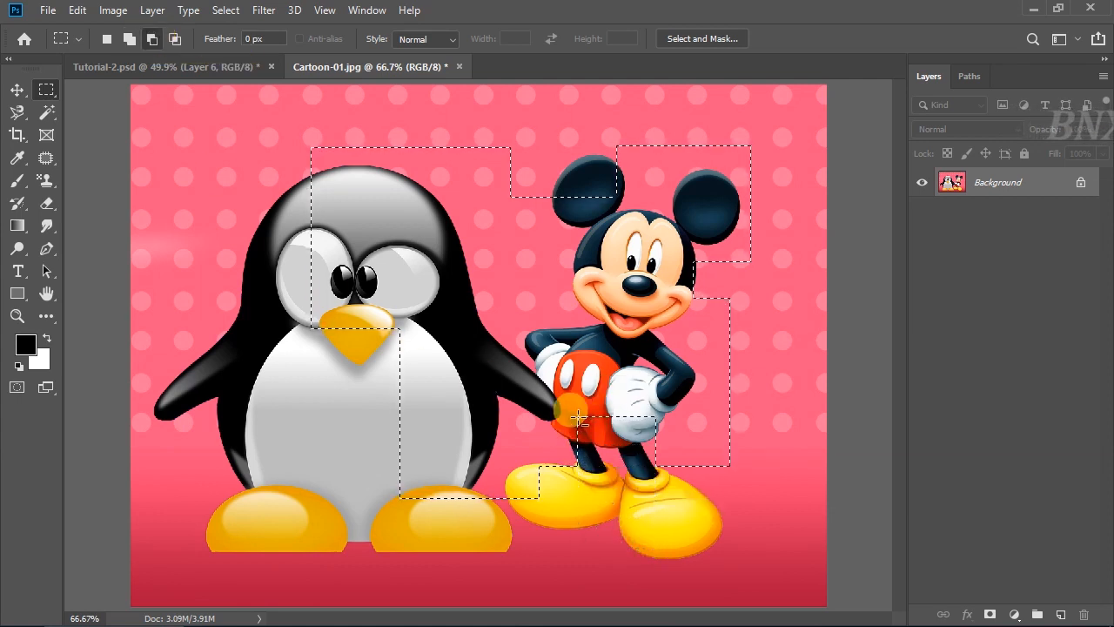
{"action": "left_click_drag", "start_coordinate": [799, 176], "coordinate": [653, 274]}
{"action": "left_click_drag", "start_coordinate": [240, 111], "coordinate": [447, 274]}
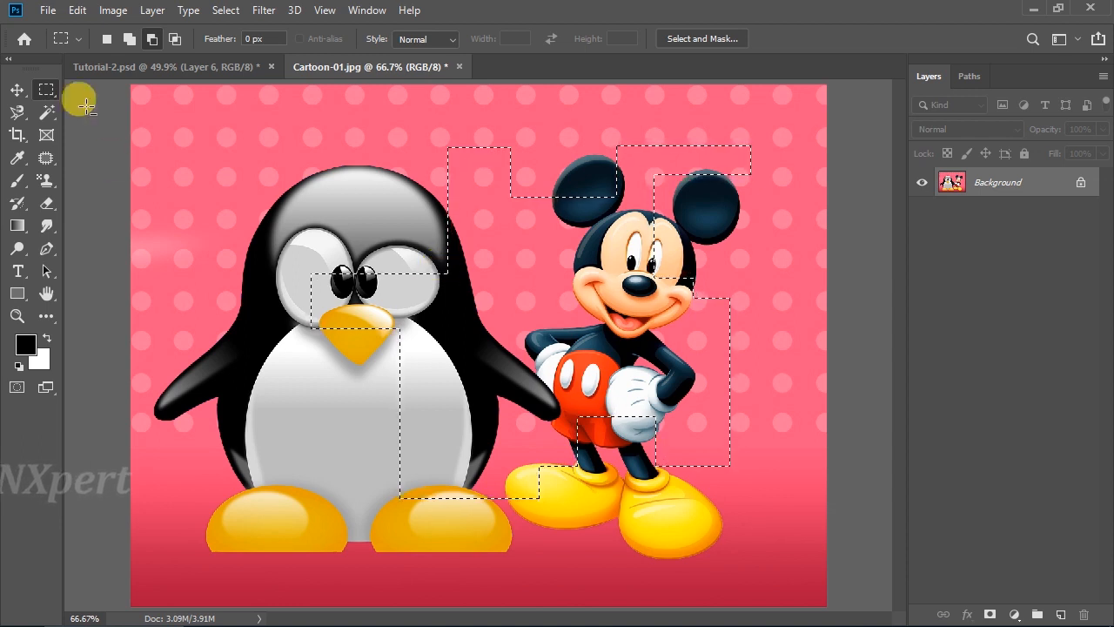
Subtract an Elliptical Marquee area over the lower right part of the penguin's body from the selection.
{"action": "right_click", "coordinate": [46, 89]}
{"action": "left_click", "coordinate": [100, 106]}
{"action": "left_click", "coordinate": [152, 39]}
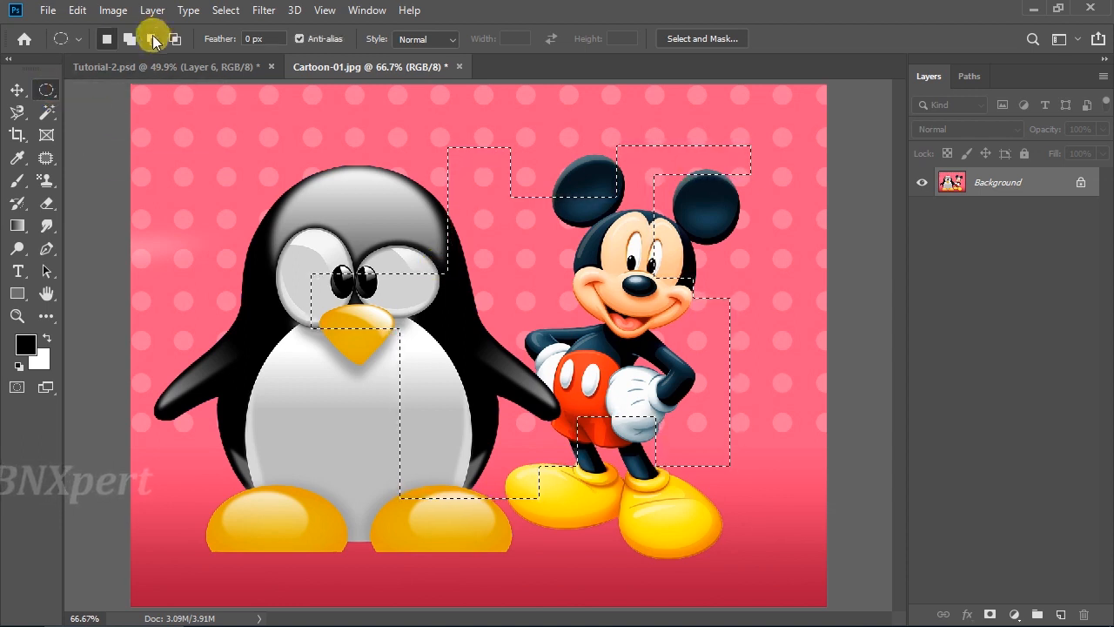
{"action": "left_click_drag", "start_coordinate": [337, 549], "coordinate": [517, 352]}
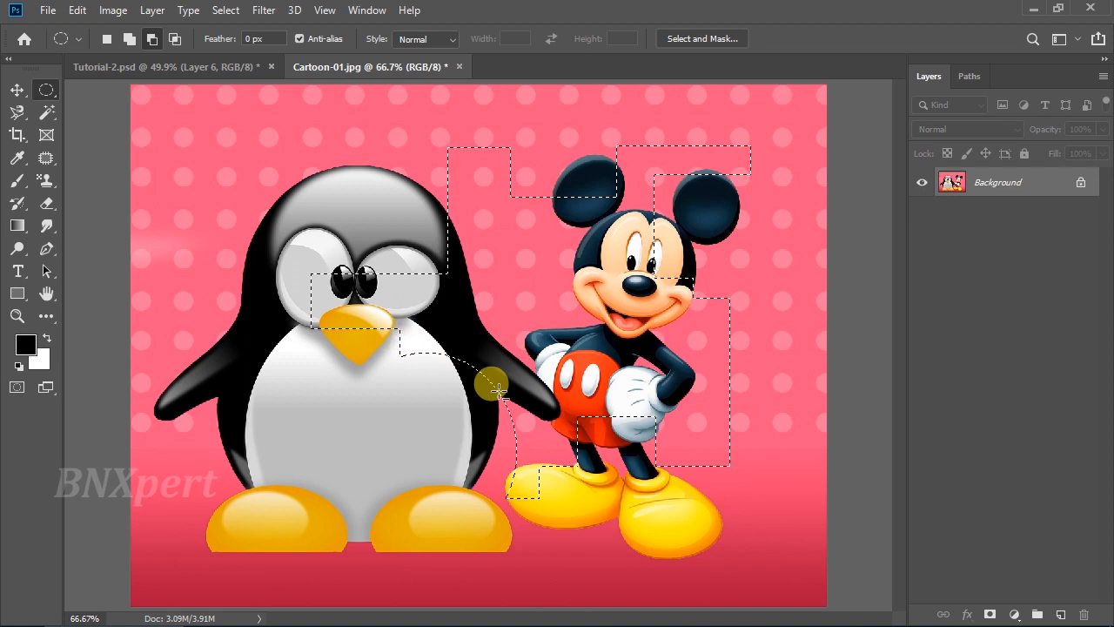
Clear the selection and intersect two overlapping ellipses in Intersect with Selection mode, one around the penguin's face and one reaching towards Mickey.
{"action": "left_click", "coordinate": [177, 39]}
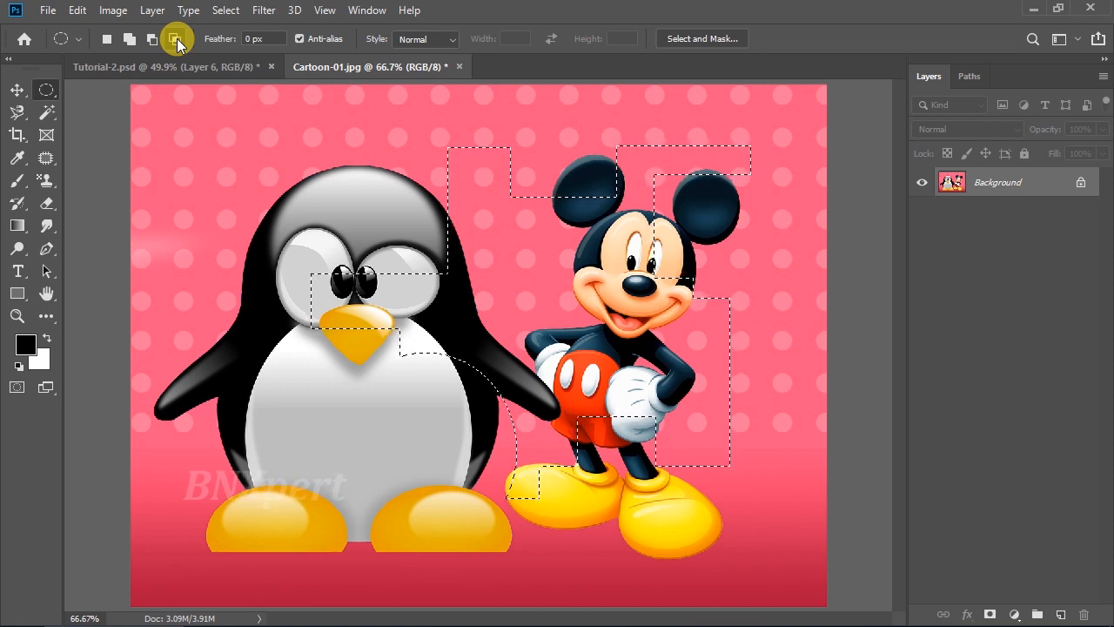
{"action": "left_click", "coordinate": [175, 38]}
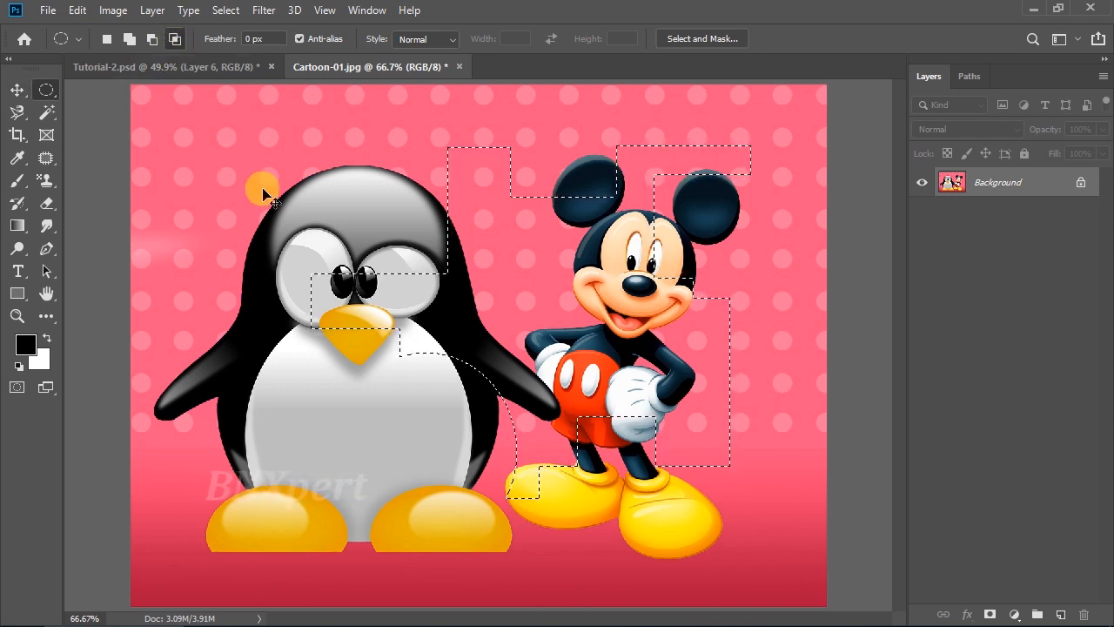
{"action": "key", "text": "ctrl+d"}
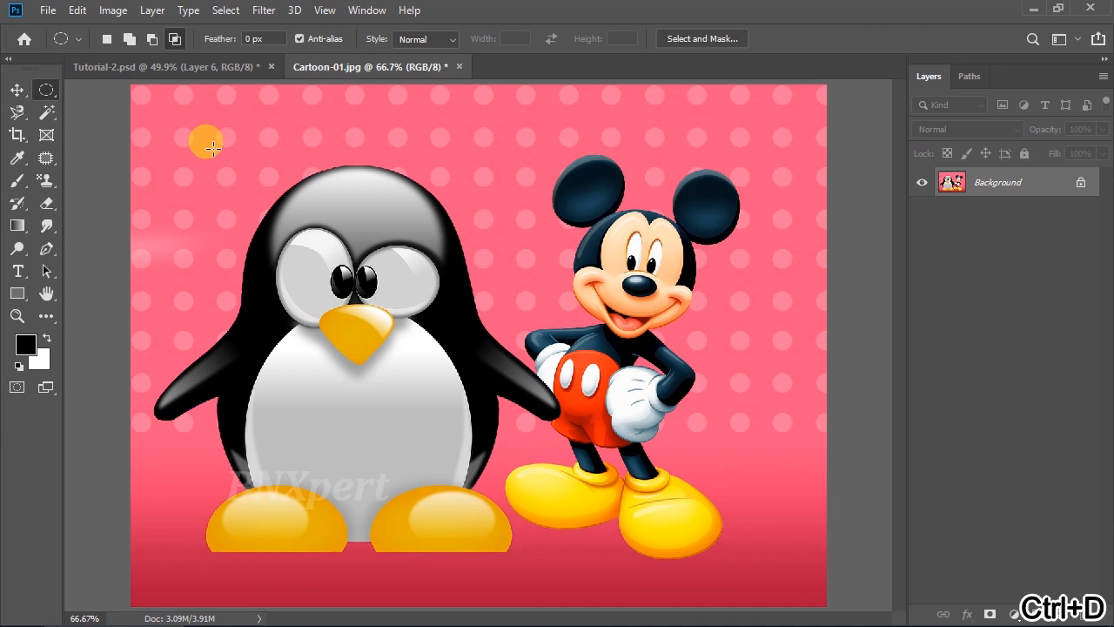
{"action": "left_click_drag", "start_coordinate": [271, 179], "coordinate": [497, 366]}
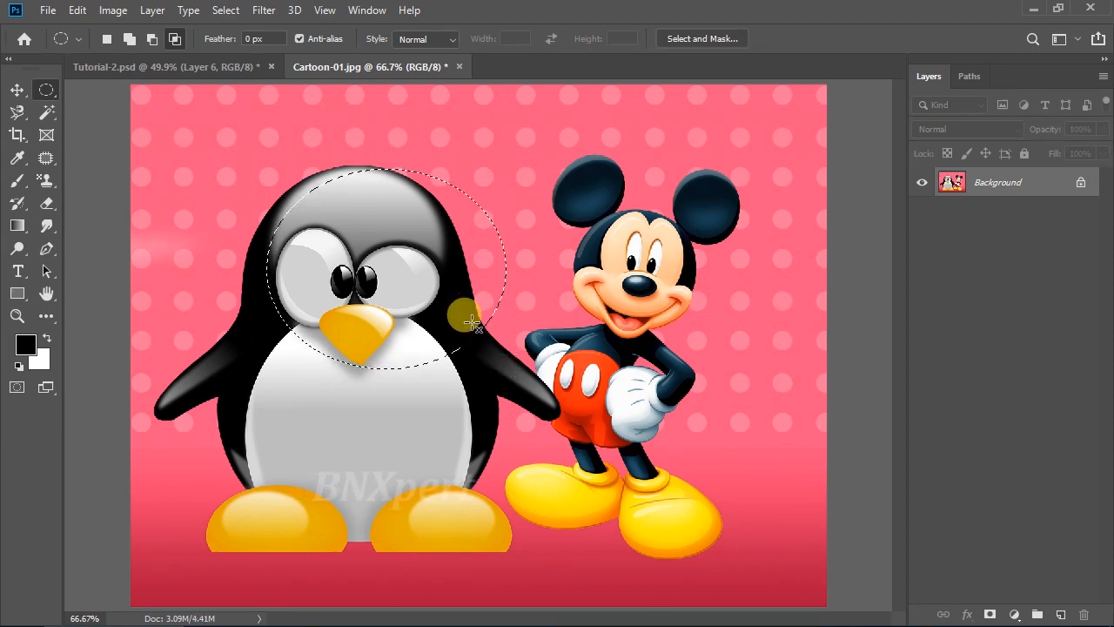
{"action": "left_click", "coordinate": [174, 39]}
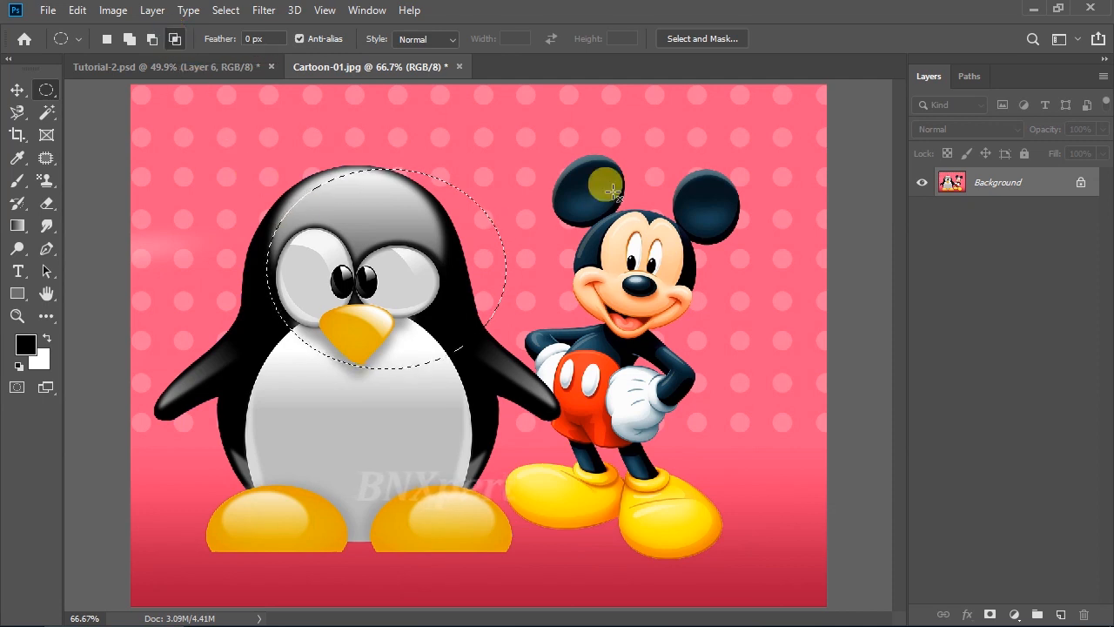
{"action": "left_click_drag", "start_coordinate": [609, 189], "coordinate": [398, 379]}
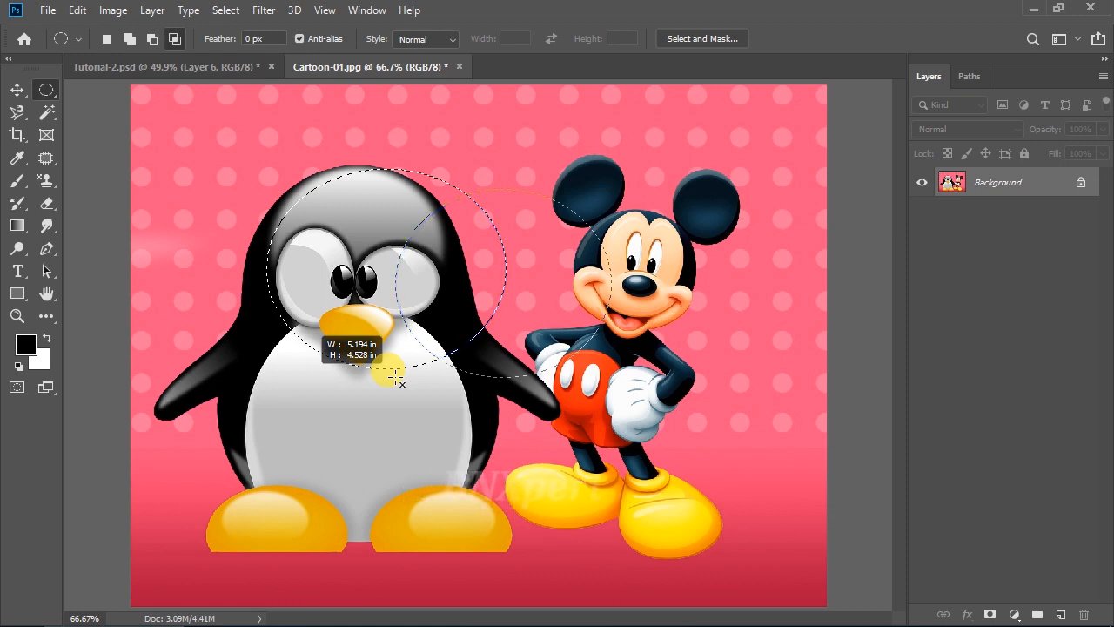
{"action": "left_click_drag", "start_coordinate": [398, 378], "coordinate": [397, 378]}
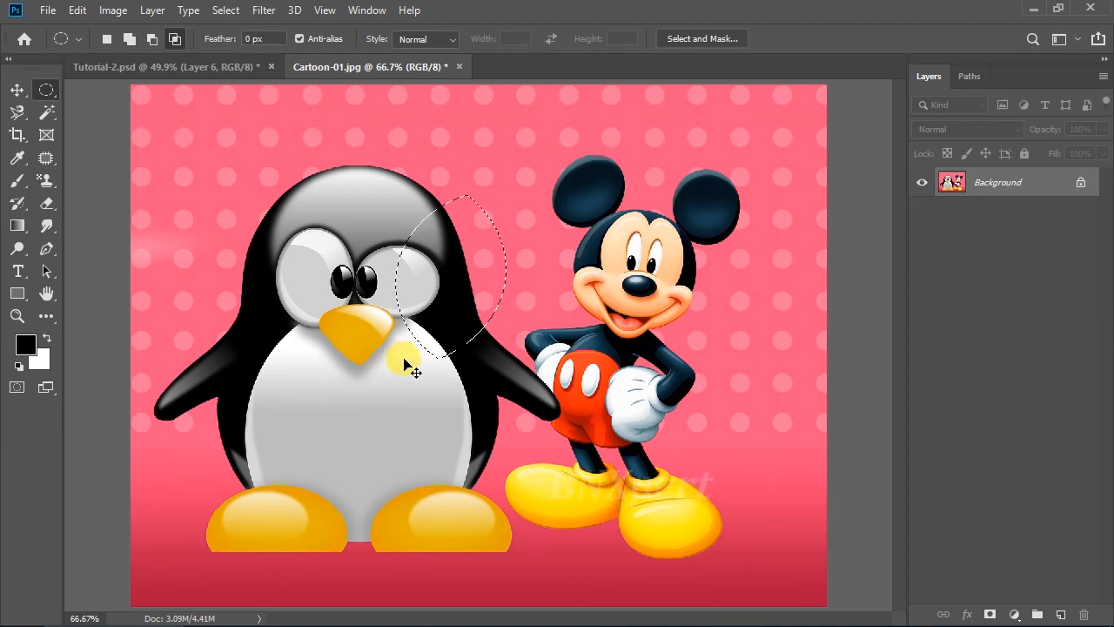
Replace the intersected selection with a circular Elliptical Marquee around Mickey's head without feathering, and copy it.
{"action": "key", "text": "ctrl+d"}
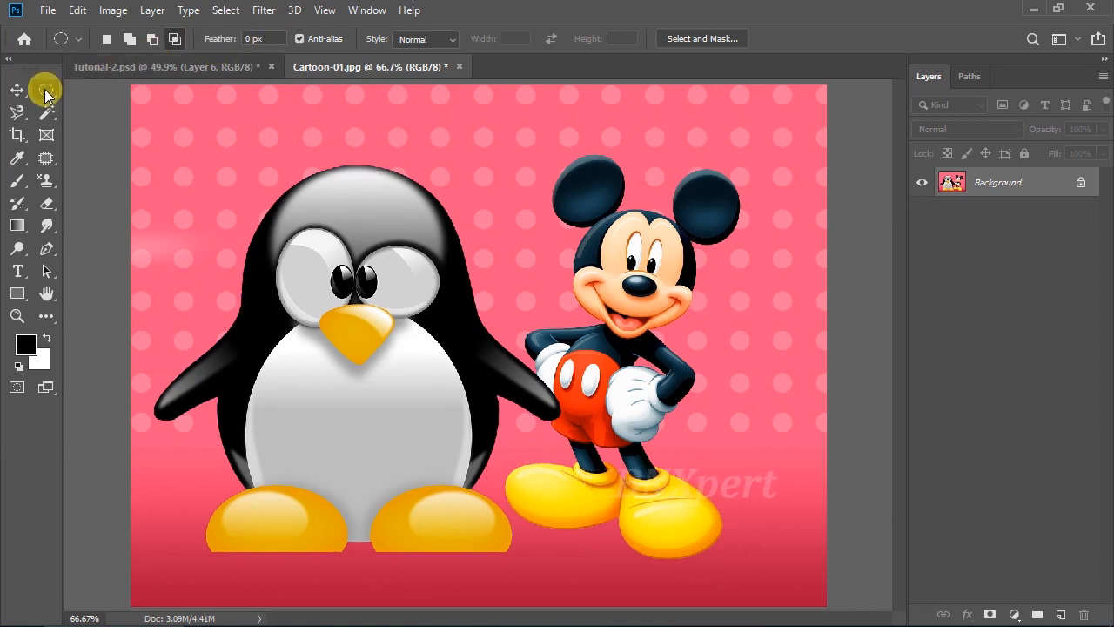
{"action": "left_click", "coordinate": [18, 111]}
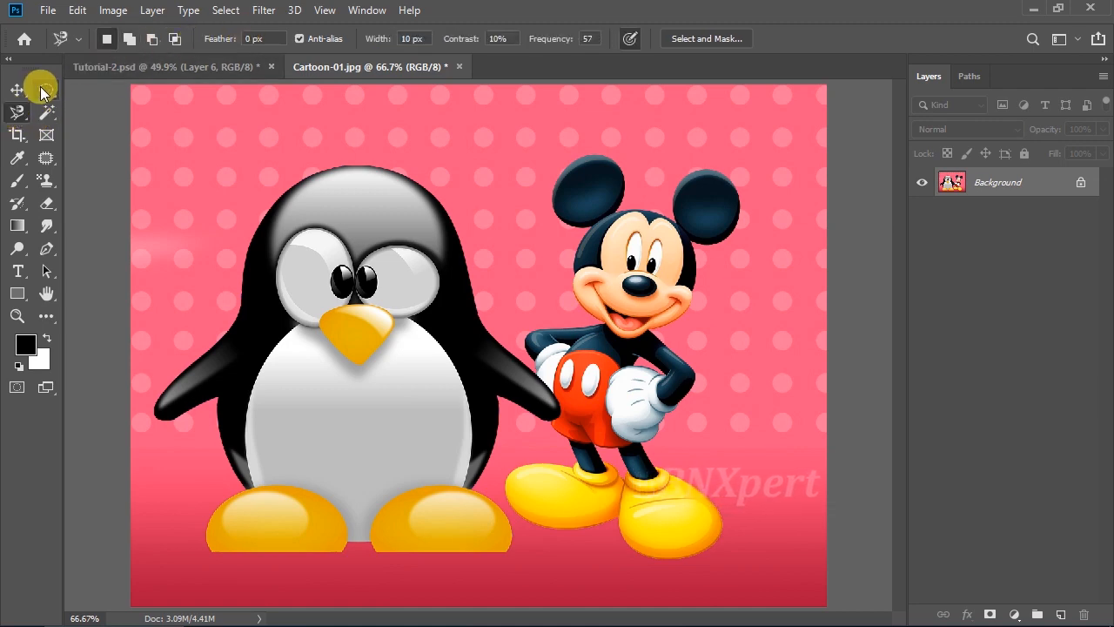
{"action": "left_click", "coordinate": [43, 90]}
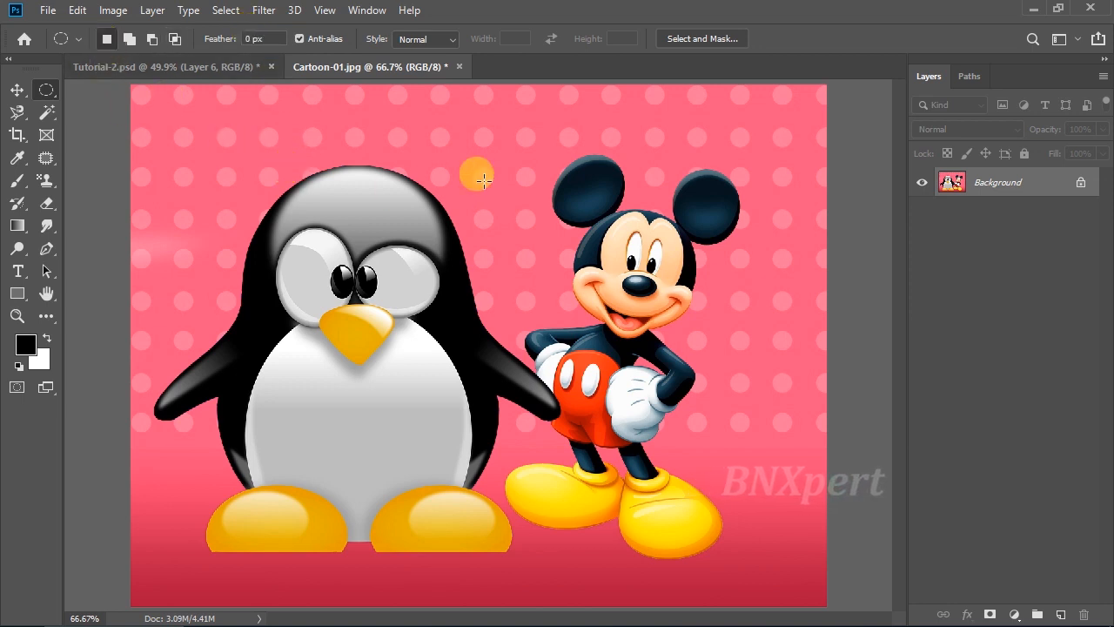
{"action": "left_click_drag", "start_coordinate": [539, 150], "coordinate": [746, 325]}
{"action": "key", "text": "shift+c"}
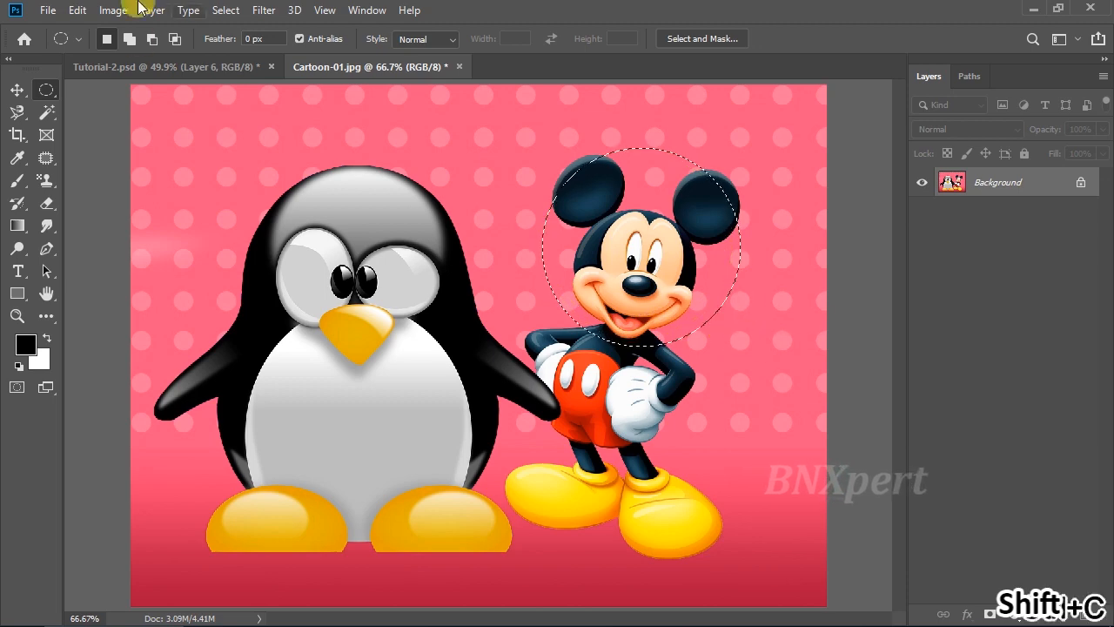
{"action": "key", "text": "ctrl+c"}
Paste the circular Mickey cutout into Tutorial-2.psd and place it above the left penguin.
{"action": "left_click", "coordinate": [151, 66]}
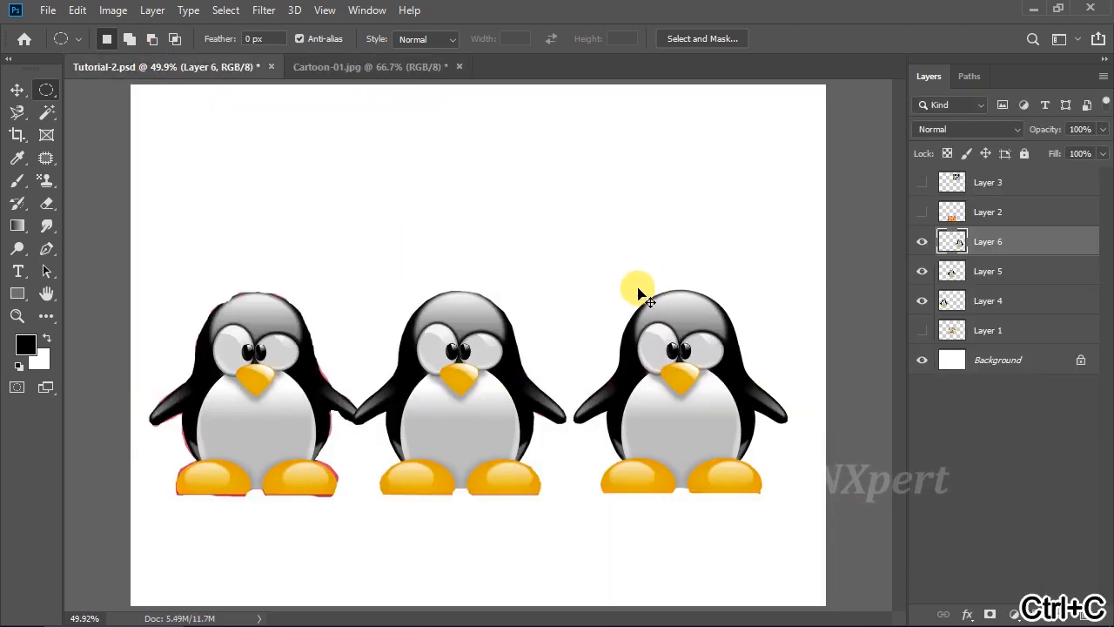
{"action": "key", "text": "ctrl+v"}
{"action": "left_click", "coordinate": [12, 90]}
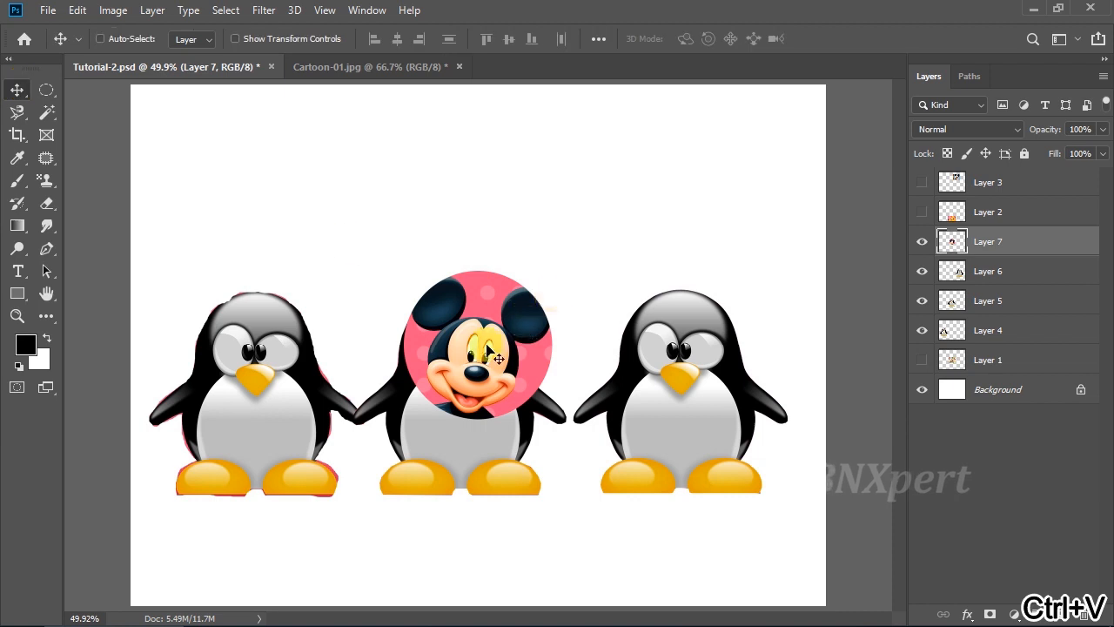
{"action": "left_click_drag", "start_coordinate": [485, 349], "coordinate": [279, 195]}
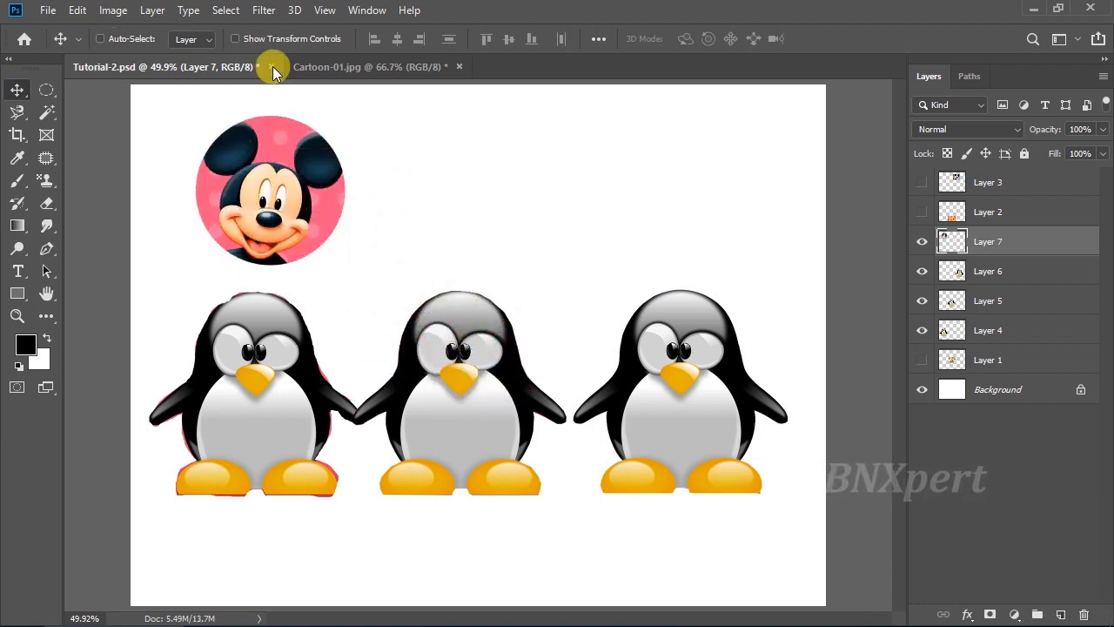
Select Mickey's head in Cartoon-01.jpg with a new circular marquee feathered by 15 px, and copy it.
{"action": "left_click", "coordinate": [318, 68]}
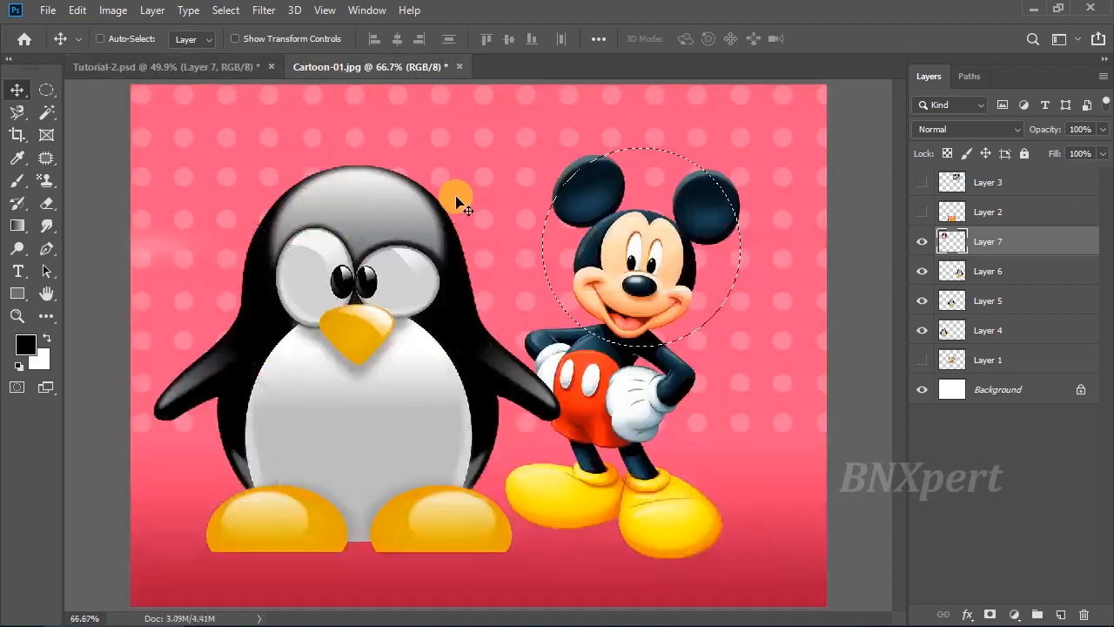
{"action": "left_click", "coordinate": [46, 90]}
{"action": "double_click", "coordinate": [251, 39]}
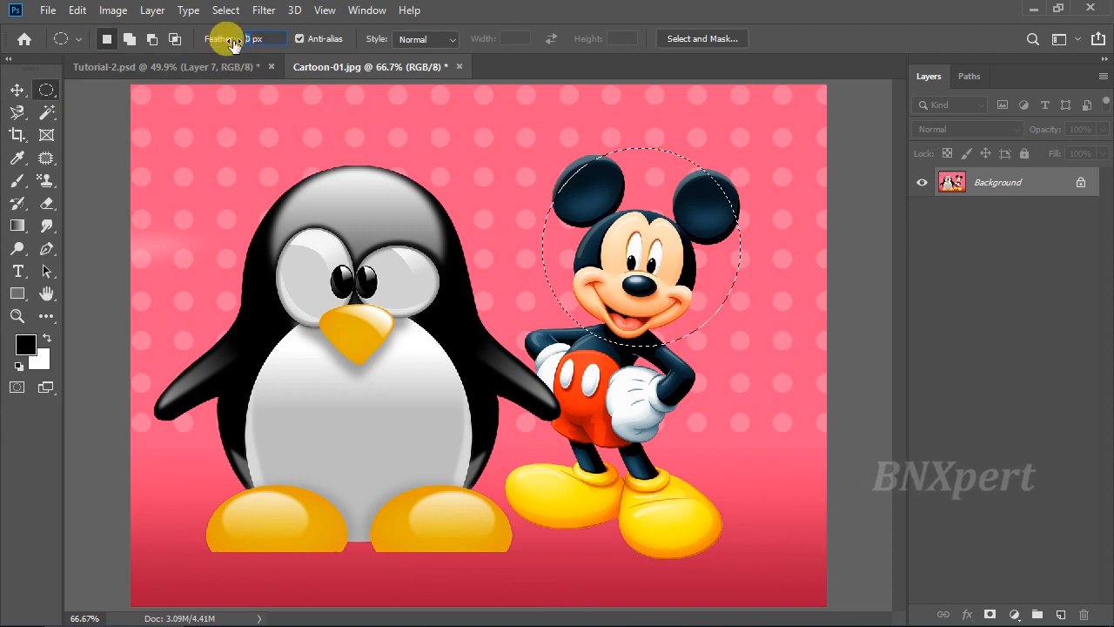
{"action": "type", "text": "15"}
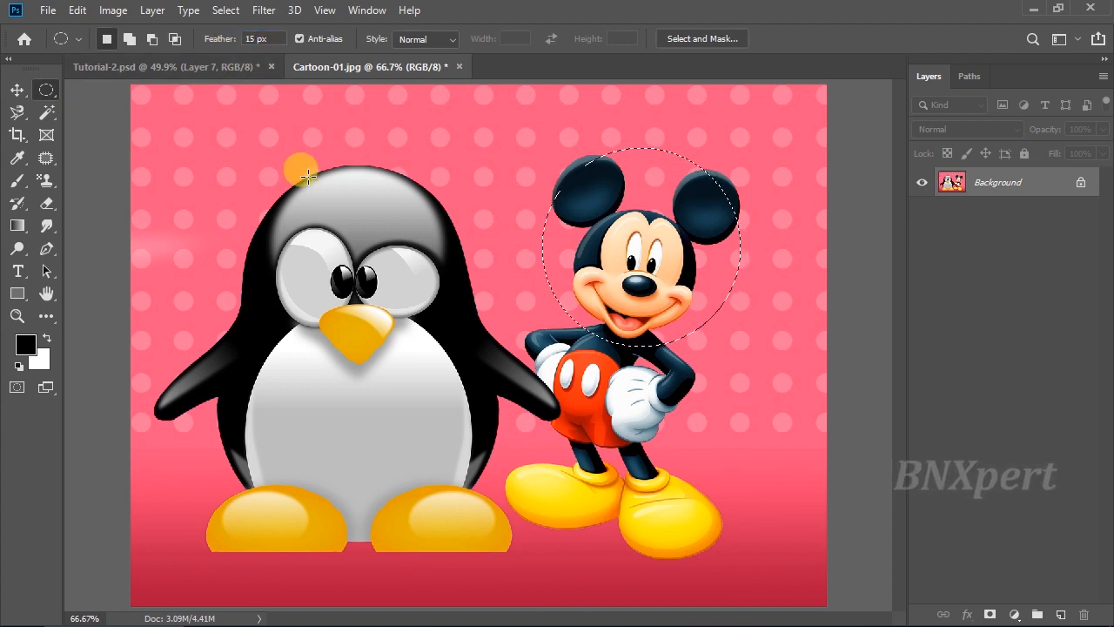
{"action": "key", "text": "ctrl+d"}
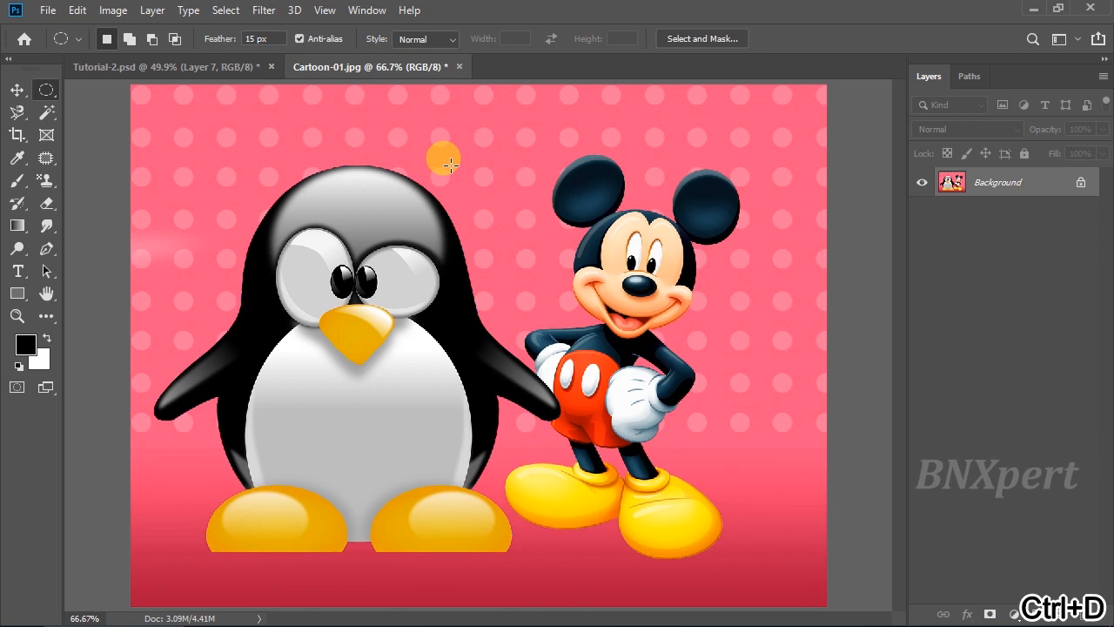
{"action": "left_click_drag", "start_coordinate": [541, 165], "coordinate": [747, 373]}
{"action": "key", "text": "ctrl+c"}
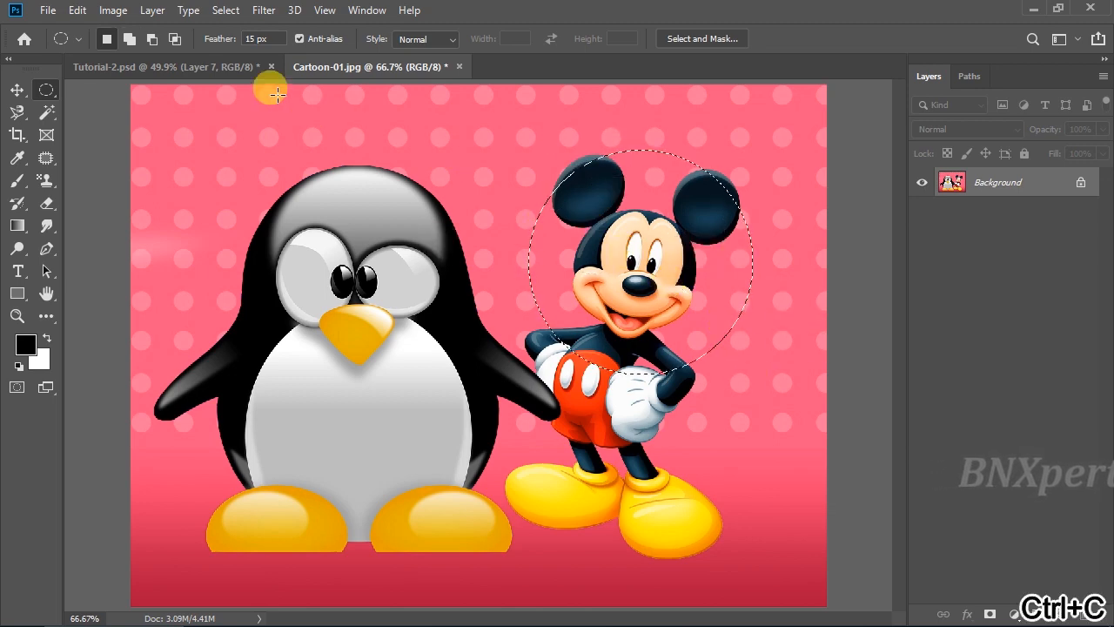
Paste the feathered Mickey cutout into Tutorial-2.psd and move it up to the right of the sharp-edged circle.
{"action": "left_click", "coordinate": [161, 66]}
{"action": "key", "text": "ctrl+v"}
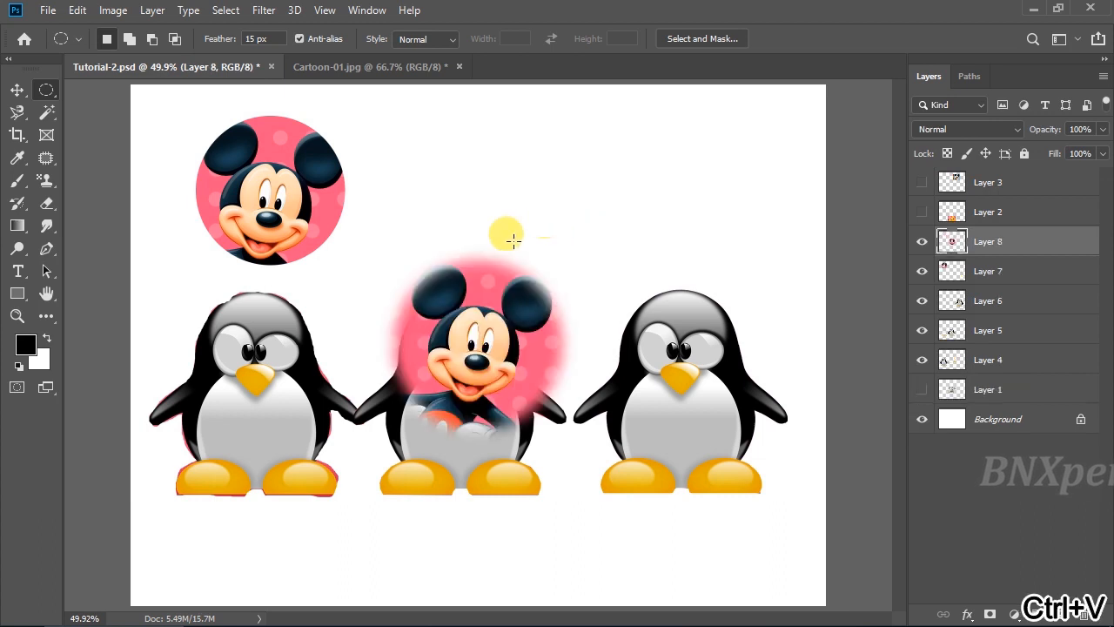
{"action": "left_click", "coordinate": [17, 90]}
{"action": "left_click_drag", "start_coordinate": [453, 304], "coordinate": [560, 166]}
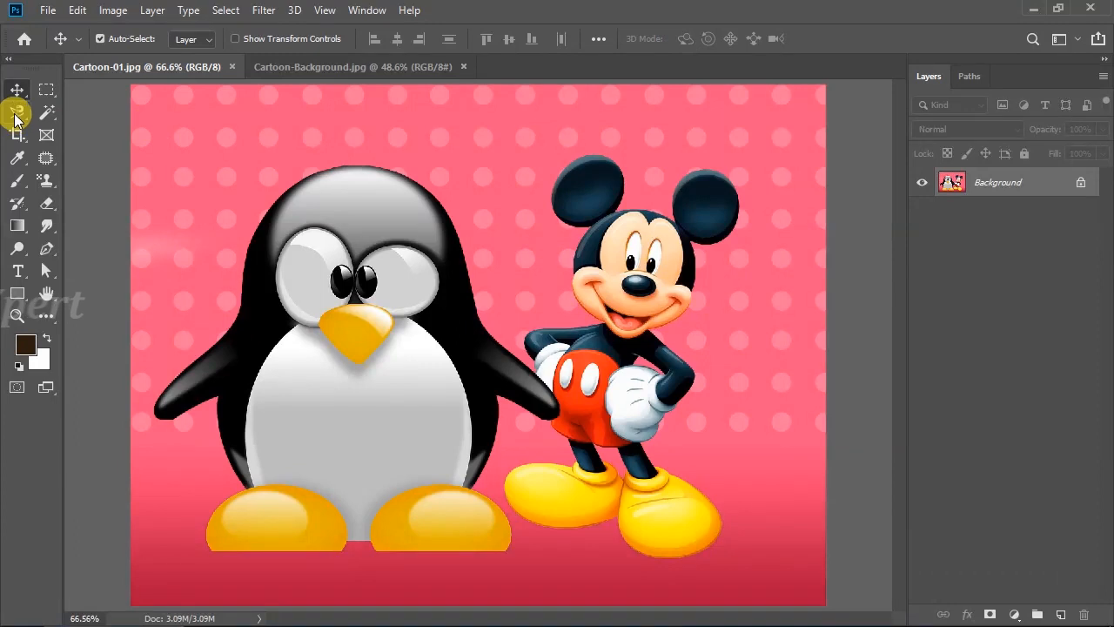
Select the whole penguin in Cartoon-01.jpg by tracing its outline with the Magnetic Lasso, starting and closing at the top of its head.
{"action": "left_click", "coordinate": [18, 115]}
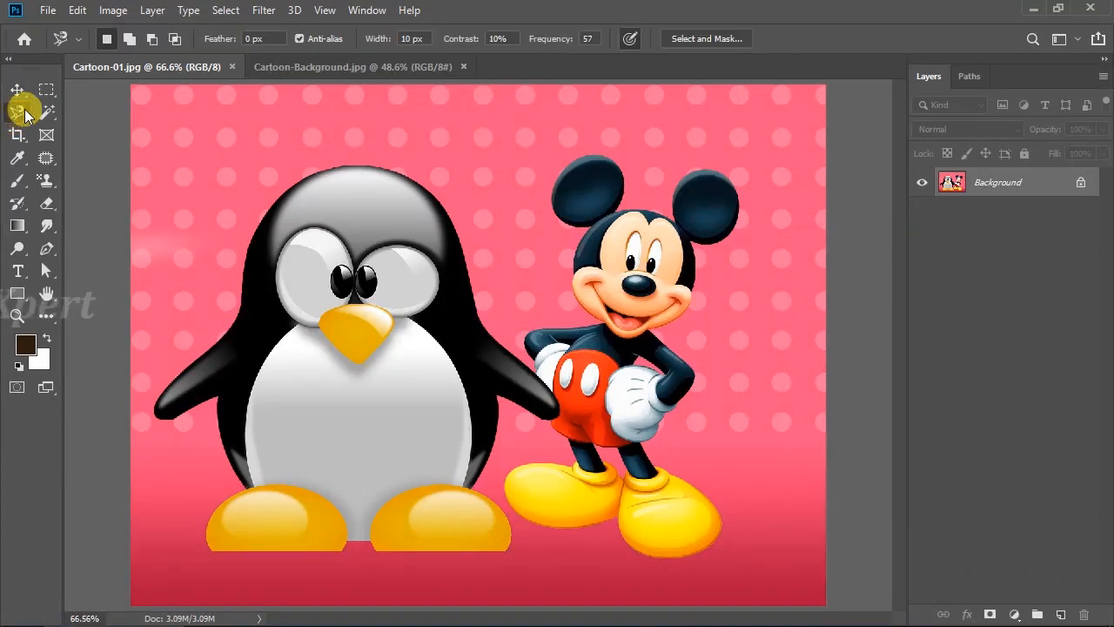
{"action": "right_click", "coordinate": [17, 113]}
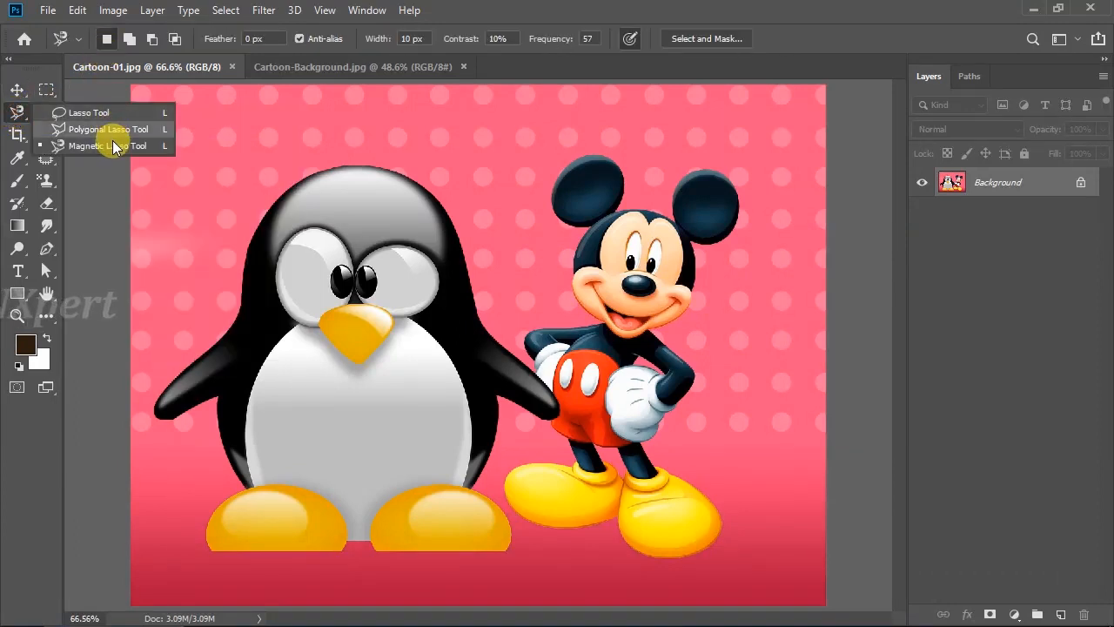
{"action": "left_click", "coordinate": [111, 147]}
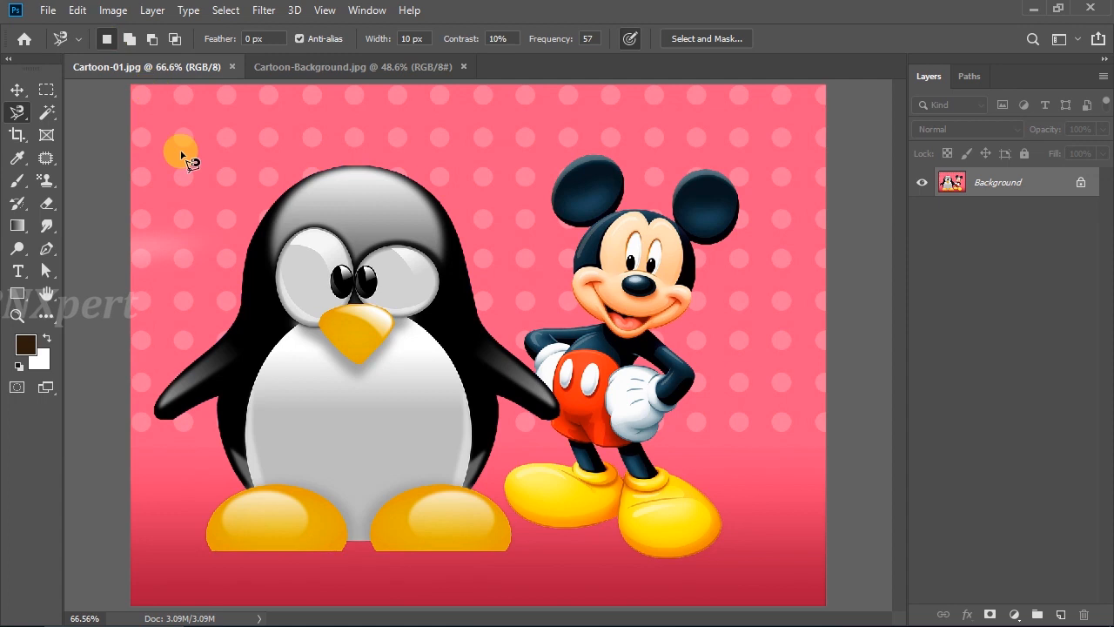
{"action": "left_click", "coordinate": [359, 169]}
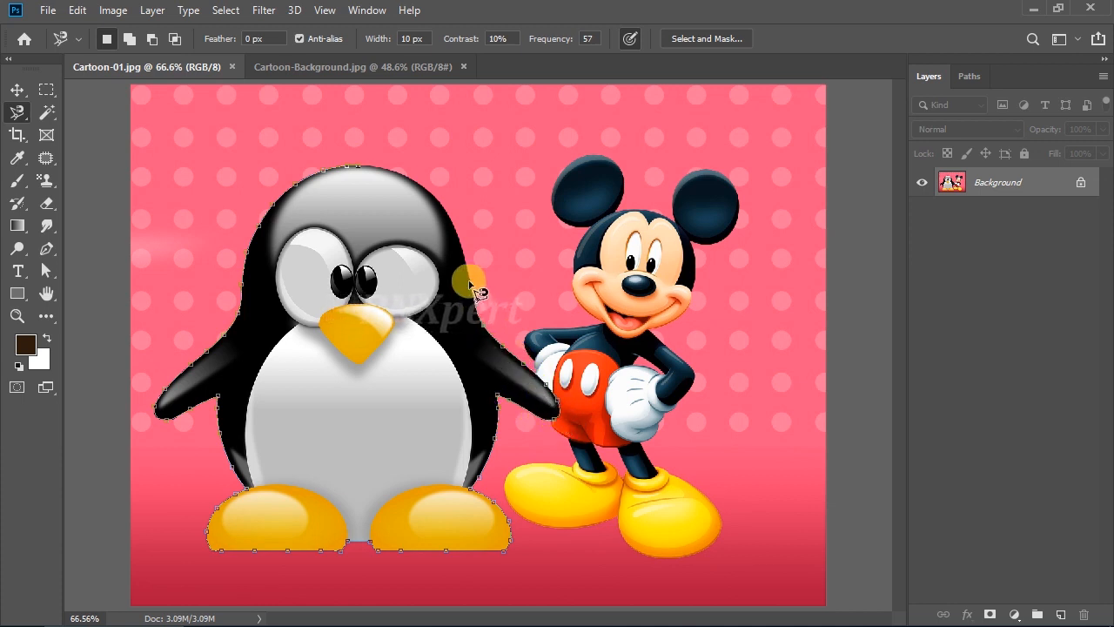
{"action": "left_click", "coordinate": [357, 170]}
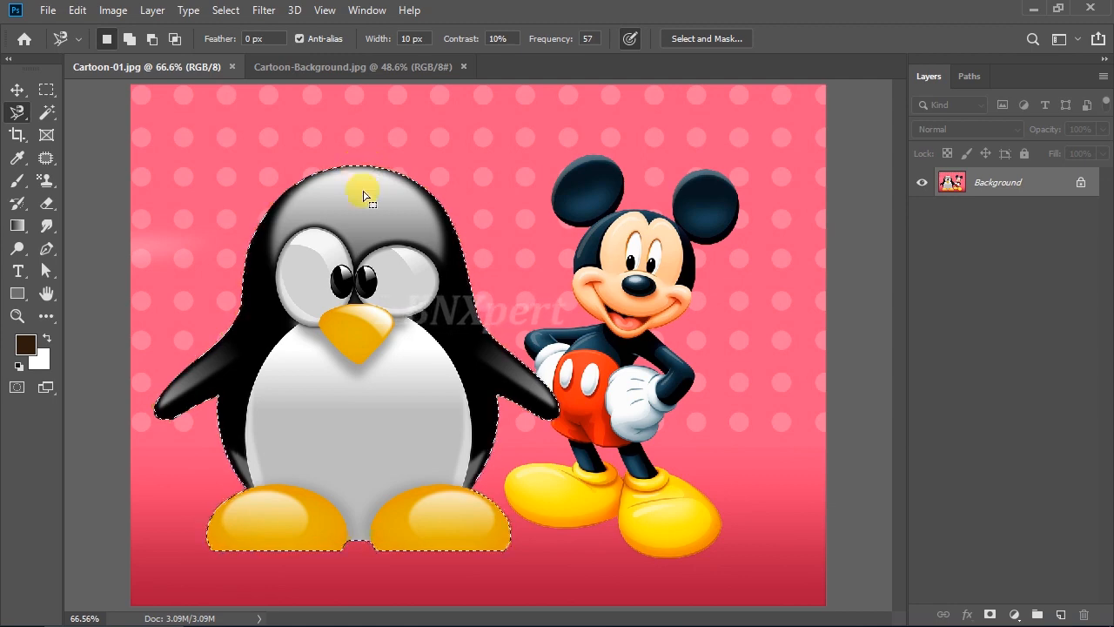
Copy the selected penguin, paste it into Cartoon-Background.jpg and scale it down proportionally to about 71%.
{"action": "key", "text": "ctrl+c"}
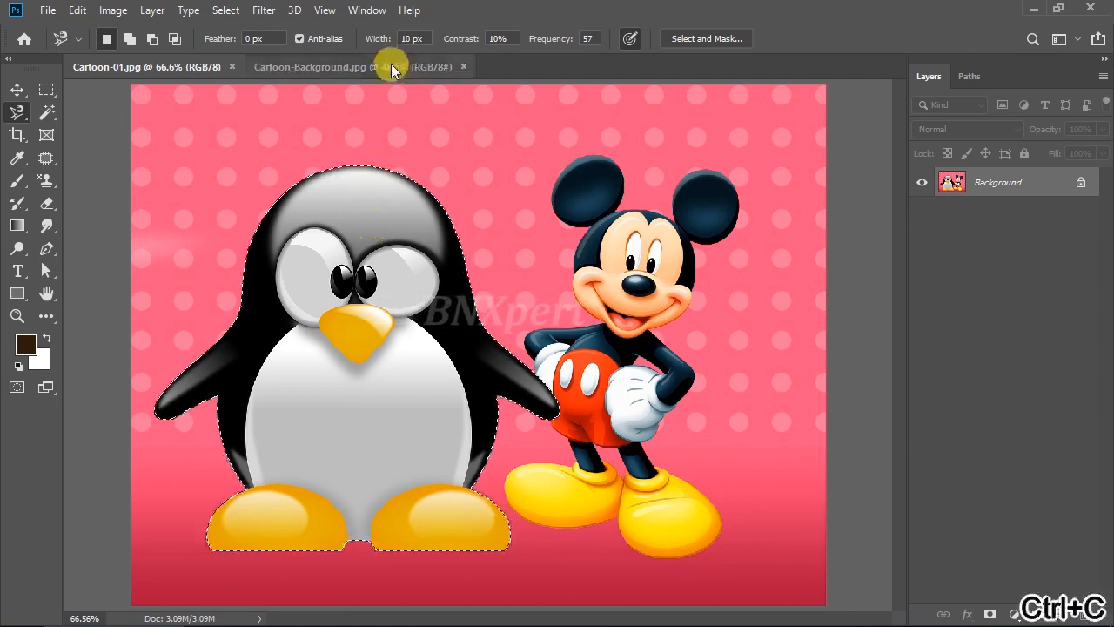
{"action": "left_click", "coordinate": [391, 66]}
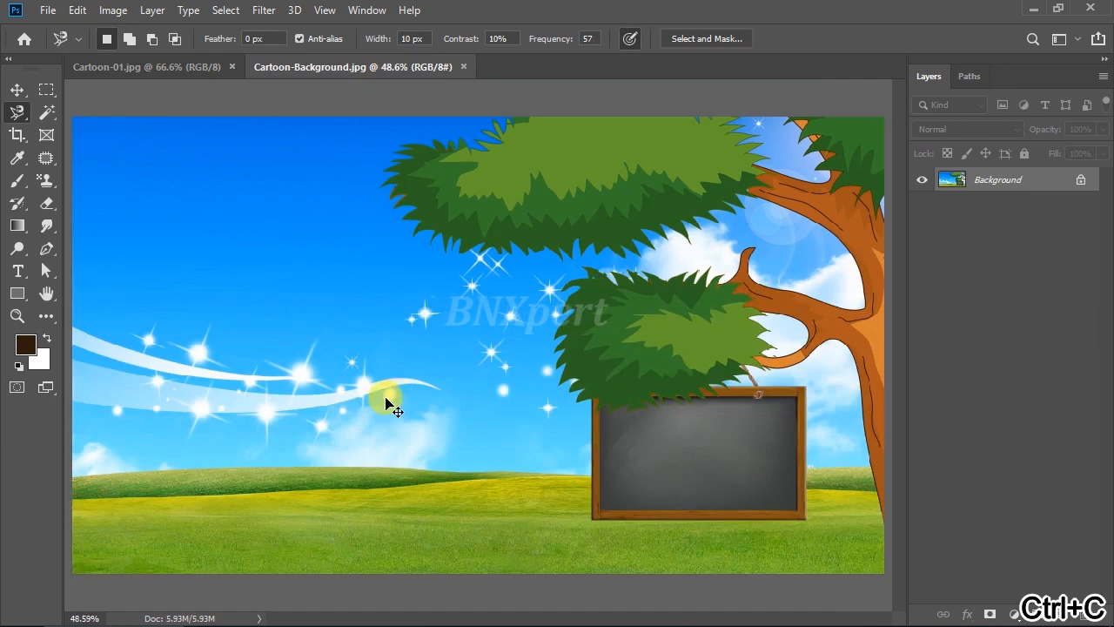
{"action": "key", "text": "ctrl+v"}
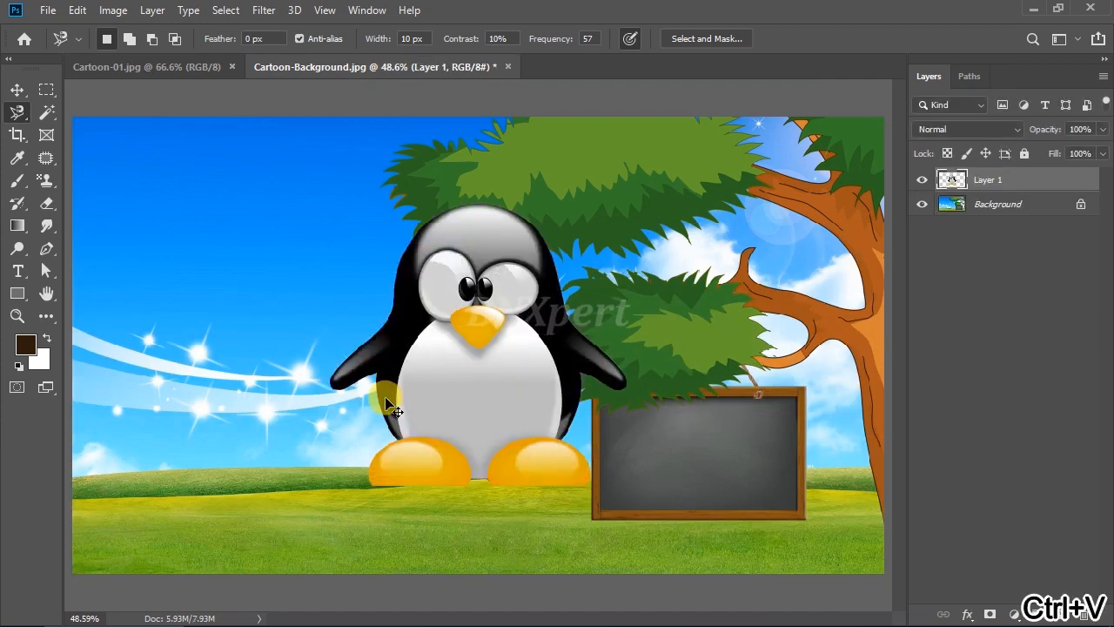
{"action": "key", "text": "ctrl+t"}
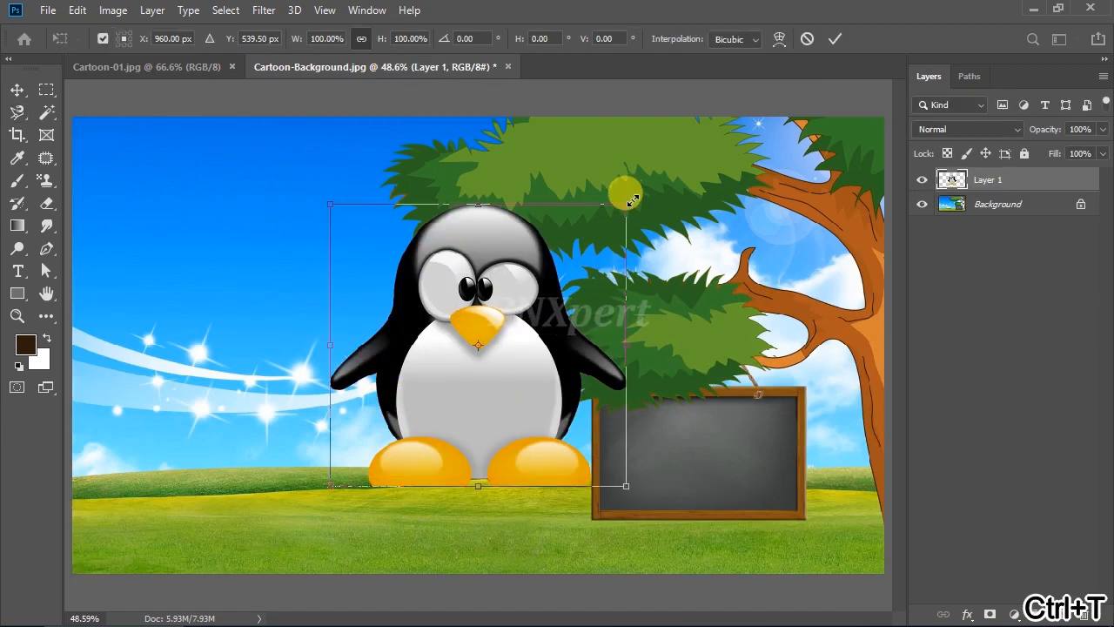
{"action": "left_click_drag", "start_coordinate": [630, 205], "coordinate": [534, 277]}
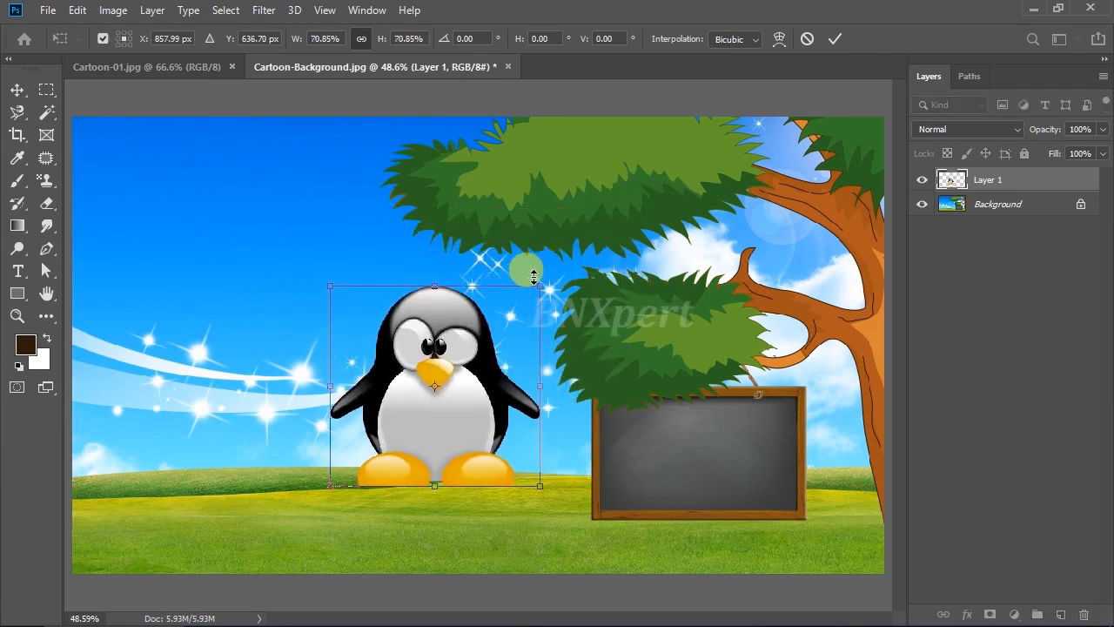
{"action": "key", "text": "Return"}
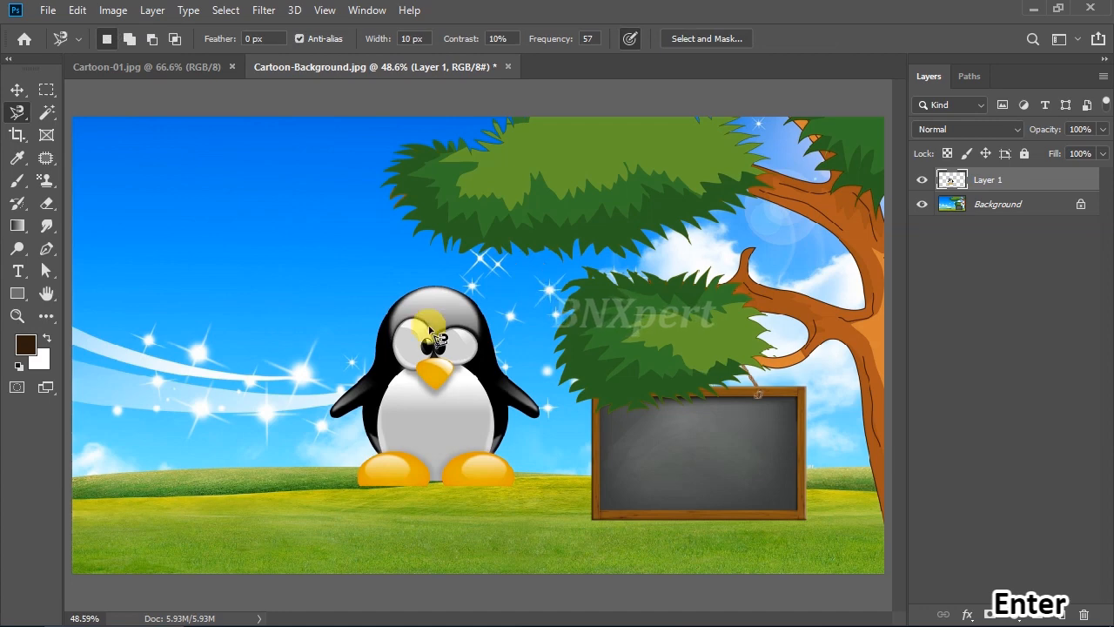
Move the pasted penguin onto the grass in the lower left corner of the background picture.
{"action": "left_click", "coordinate": [18, 89]}
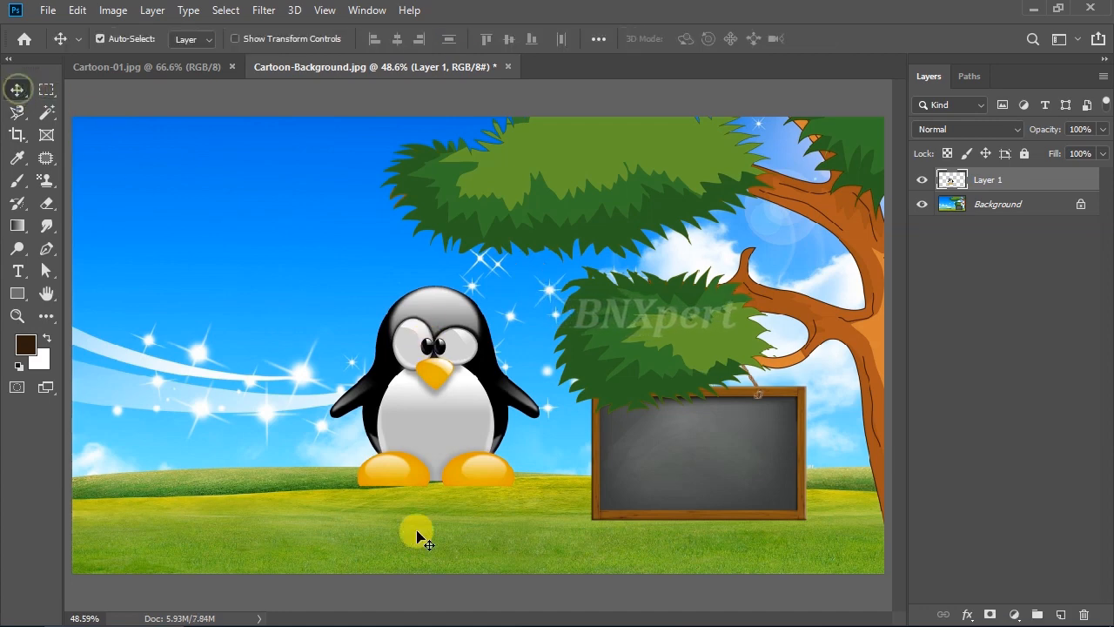
{"action": "left_click_drag", "start_coordinate": [440, 456], "coordinate": [285, 512]}
{"action": "left_click_drag", "start_coordinate": [199, 520], "coordinate": [183, 526]}
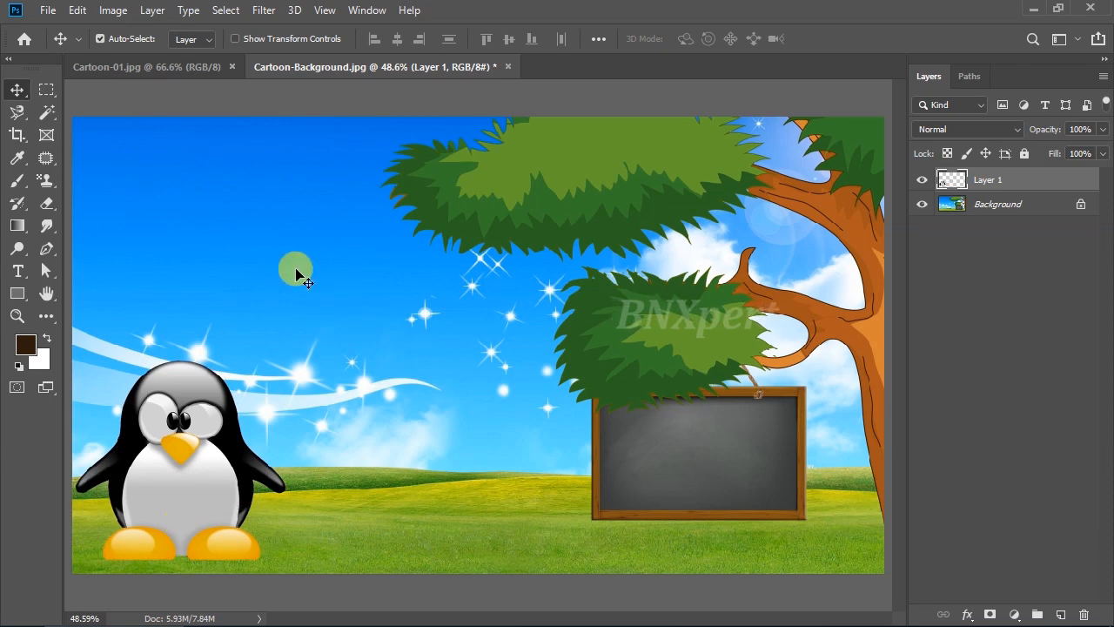
Add Mickey to the penguin selection in Cartoon-01.jpg by tracing his outline with the Magnetic Lasso in add-to-selection mode.
{"action": "left_click", "coordinate": [196, 69]}
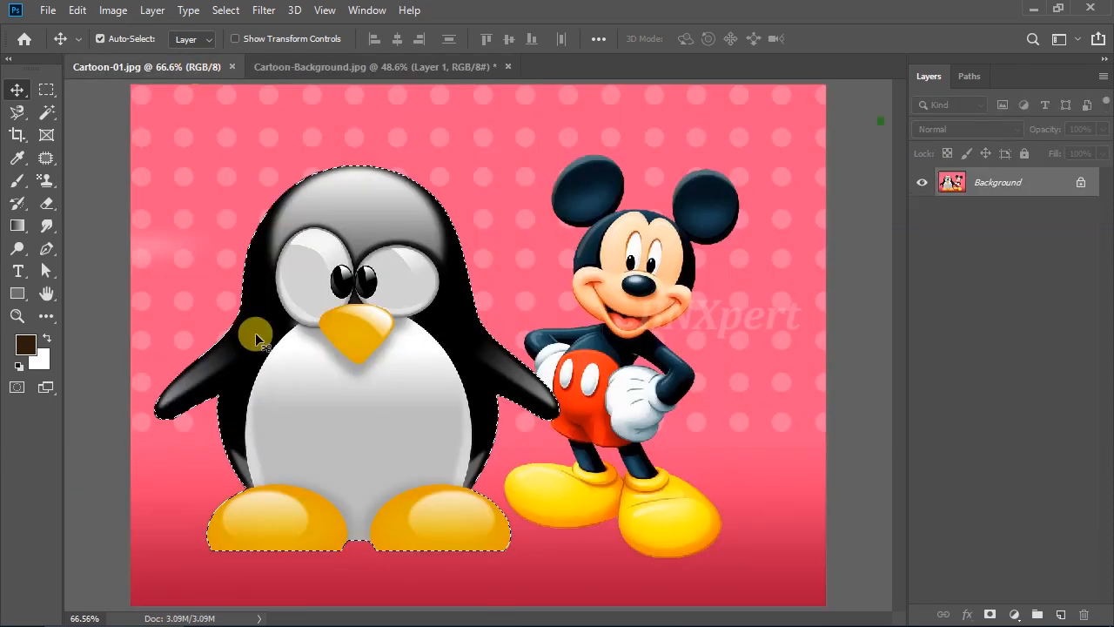
{"action": "left_click", "coordinate": [14, 116]}
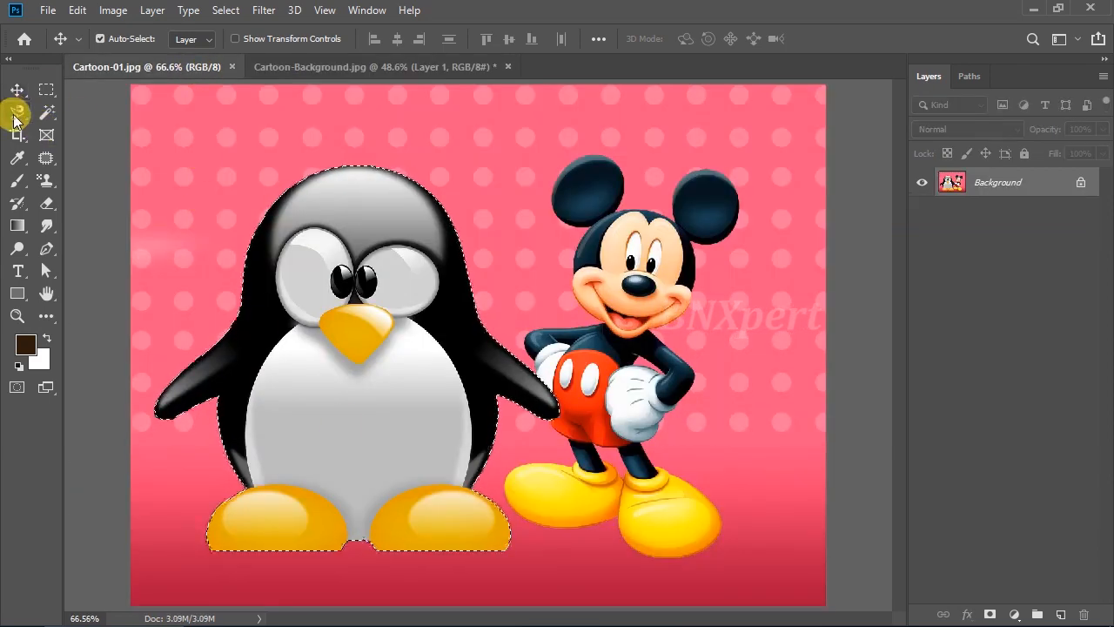
{"action": "left_click", "coordinate": [130, 40]}
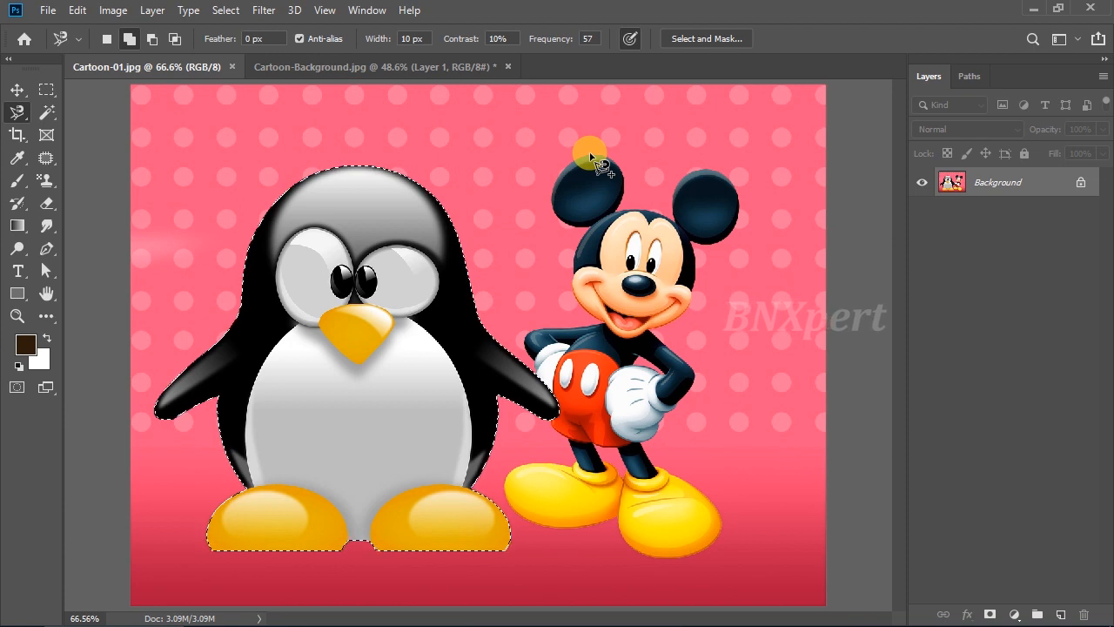
{"action": "left_click", "coordinate": [590, 155]}
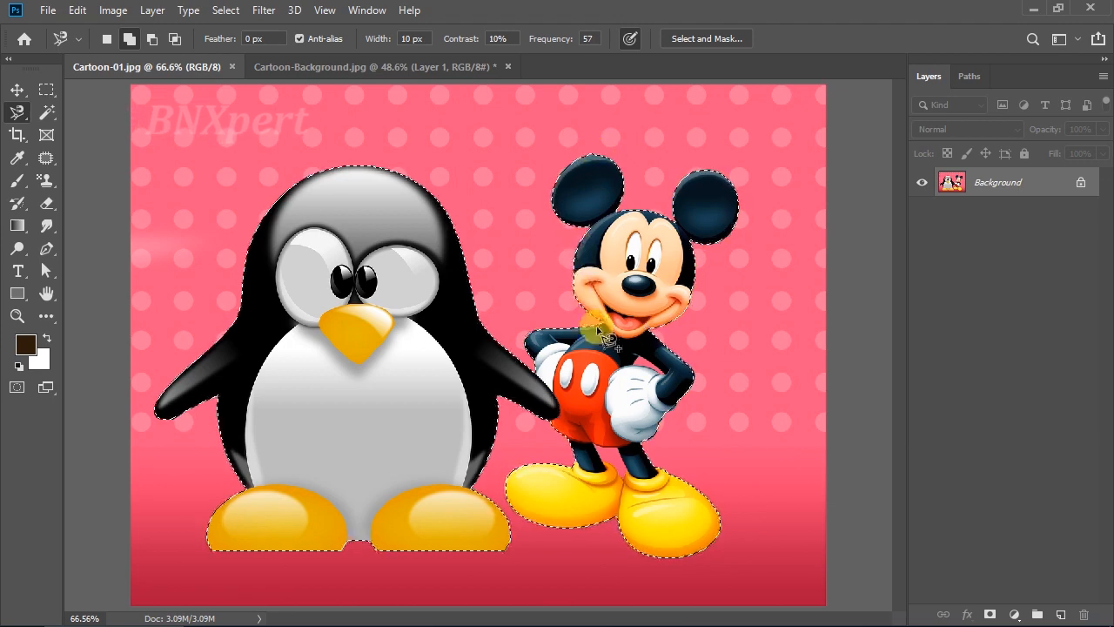
{"action": "left_click", "coordinate": [733, 514]}
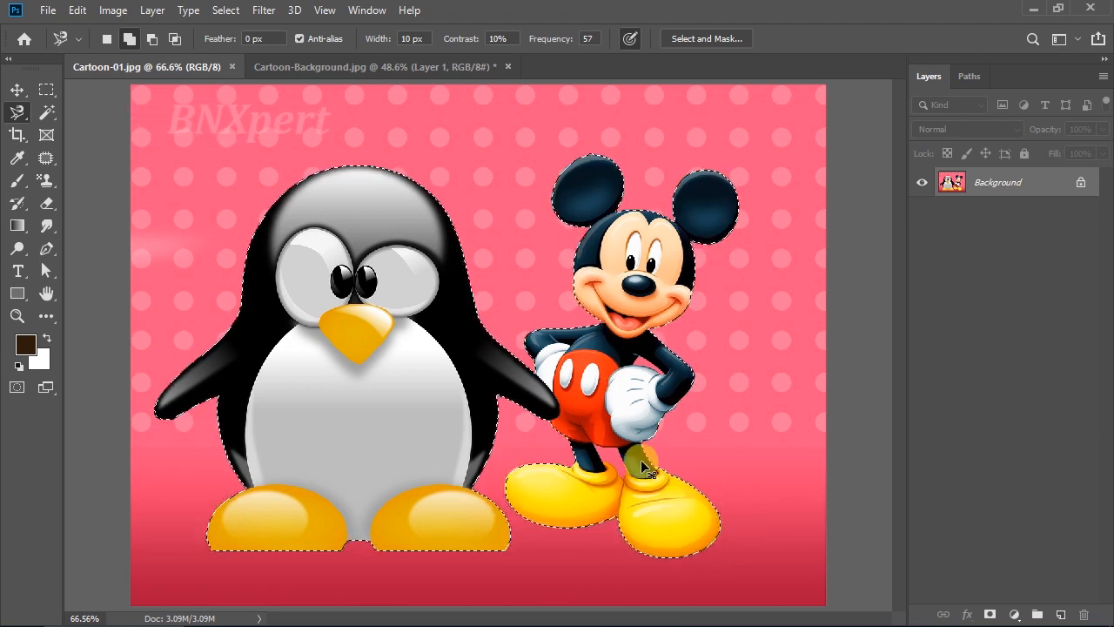
Copy the selected penguin and Mickey, paste them into Cartoon-Background.jpg and scale them proportionally to about 70%.
{"action": "key", "text": "ctrl+c"}
{"action": "left_click", "coordinate": [321, 66]}
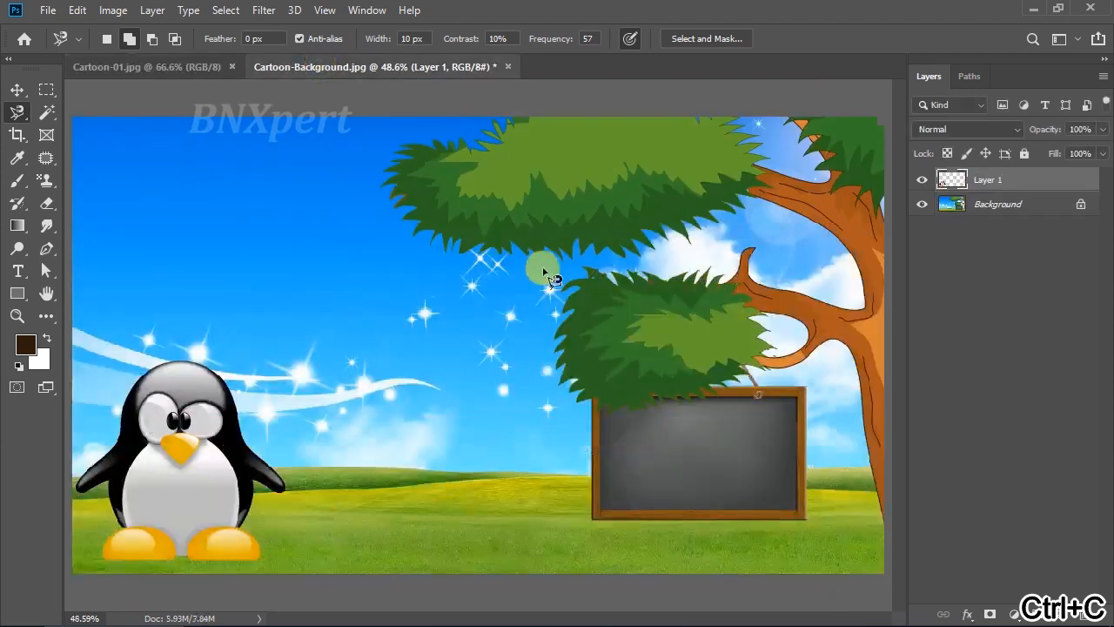
{"action": "key", "text": "ctrl+v"}
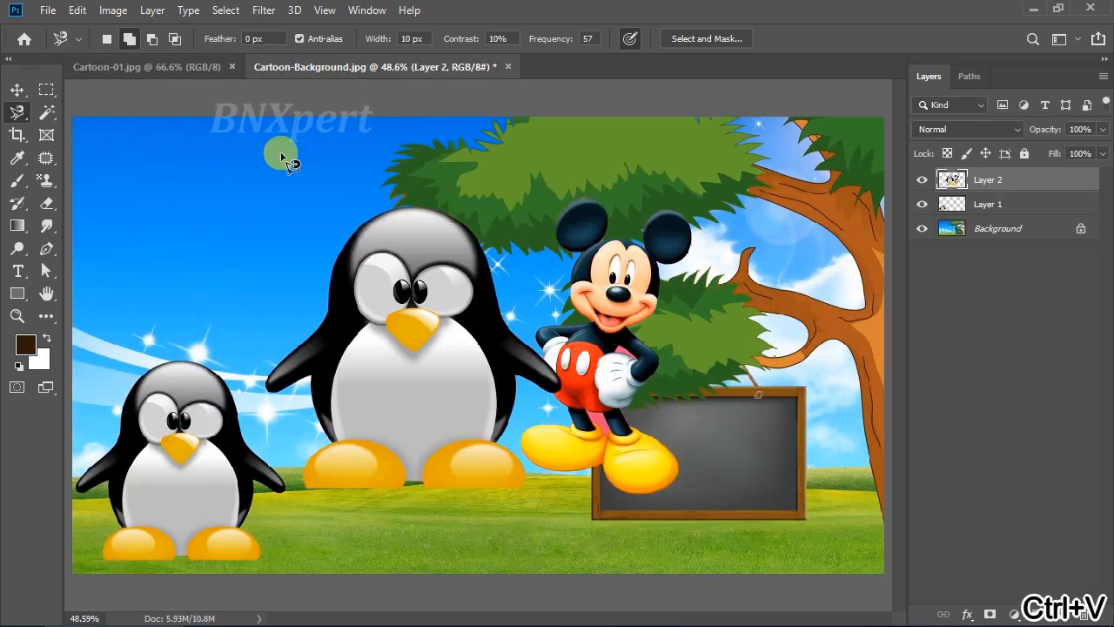
{"action": "key", "text": "ctrl+t"}
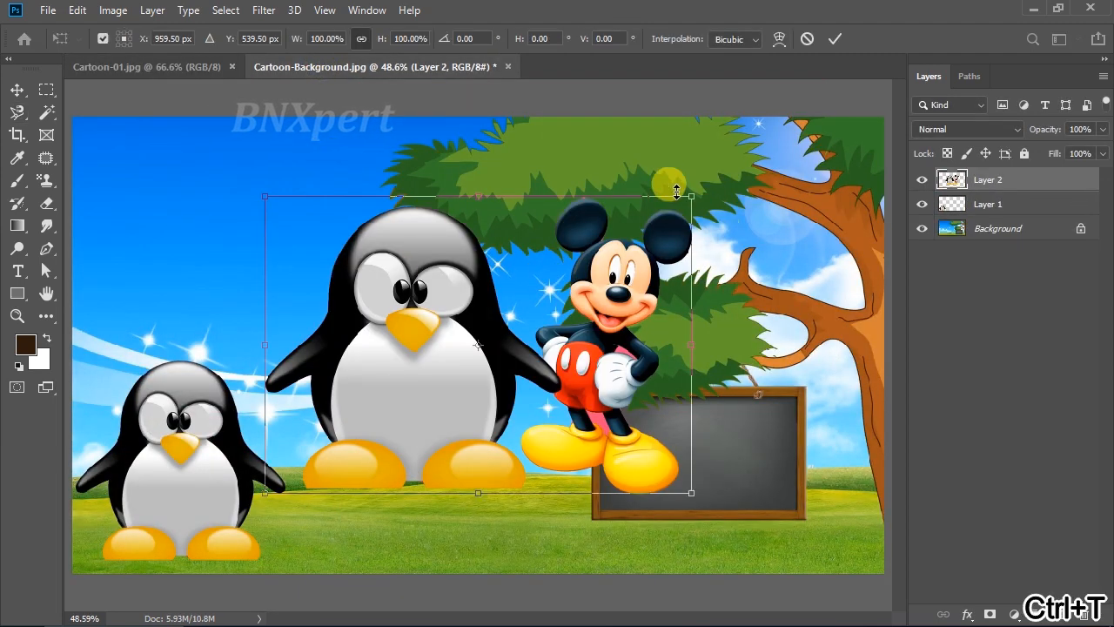
{"action": "left_click_drag", "start_coordinate": [684, 209], "coordinate": [567, 288]}
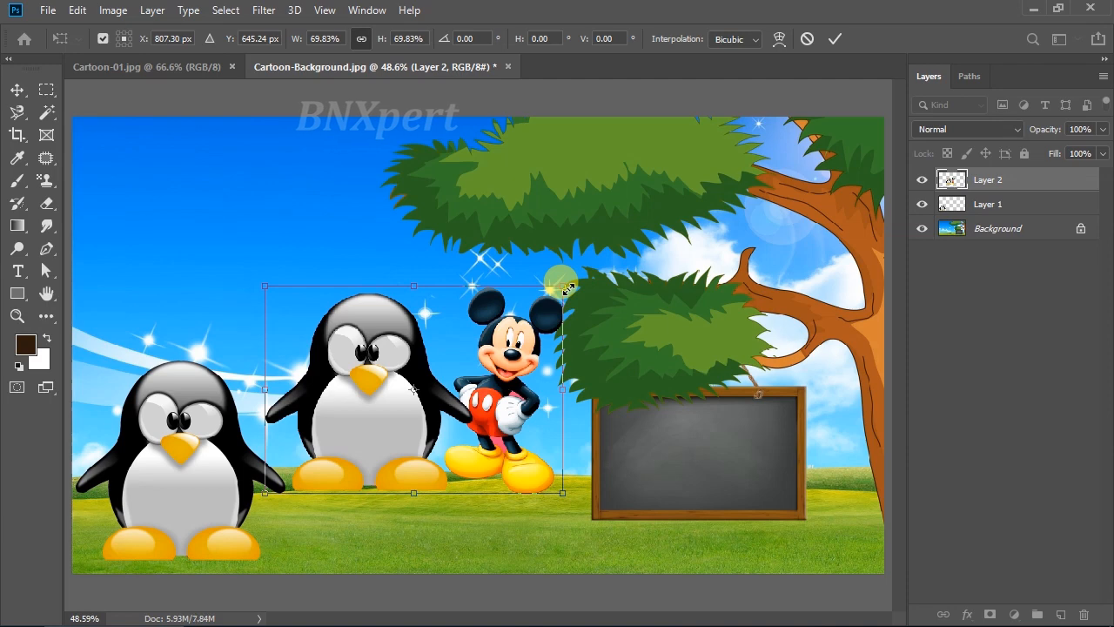
{"action": "key", "text": "Return"}
Move the pasted penguin and Mickey pair down onto the grass, directly beside the first penguin.
{"action": "left_click", "coordinate": [16, 89]}
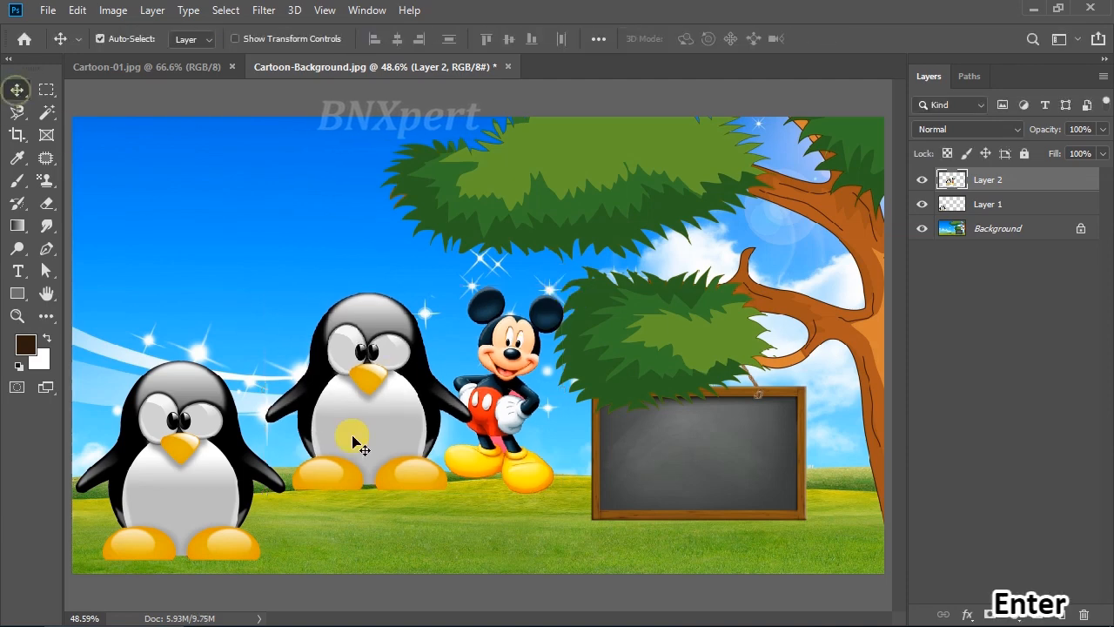
{"action": "left_click_drag", "start_coordinate": [377, 409], "coordinate": [403, 478]}
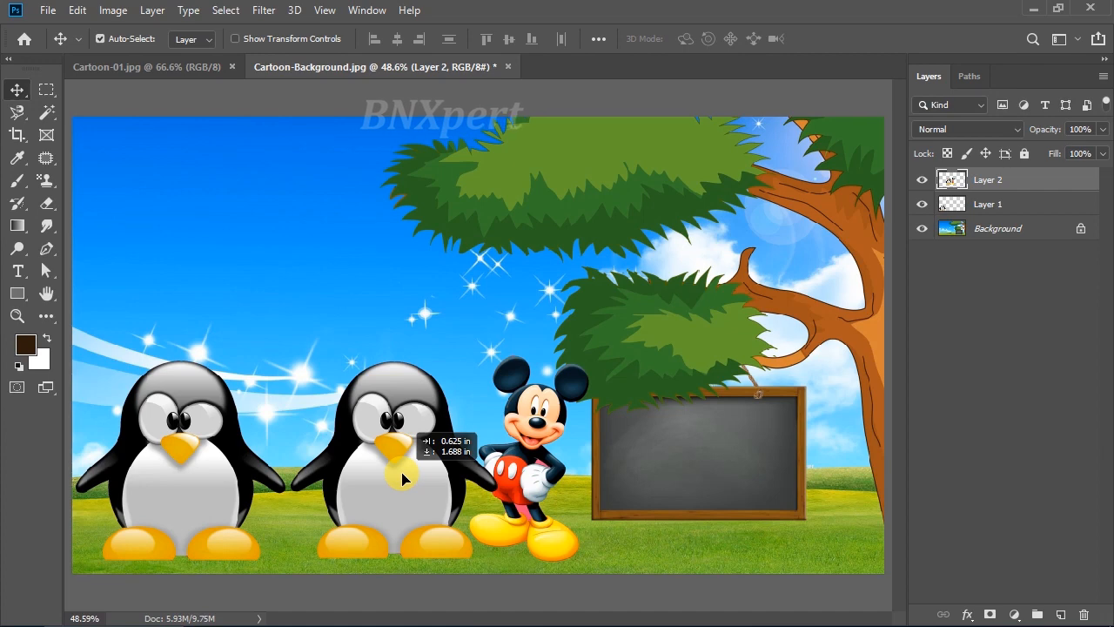
{"action": "left_click_drag", "start_coordinate": [403, 478], "coordinate": [405, 477]}
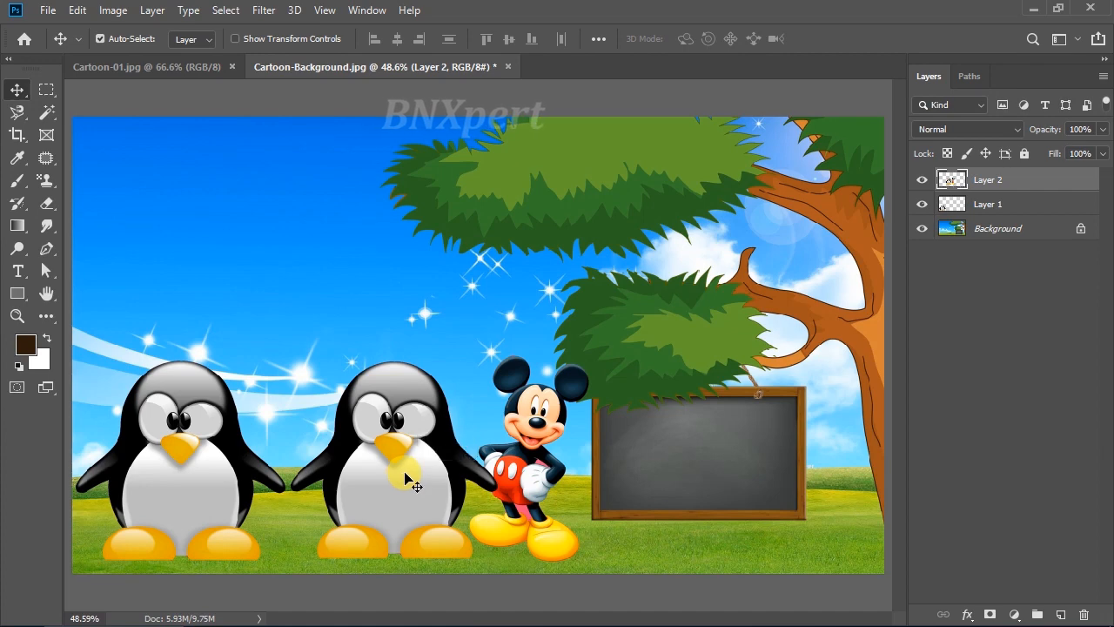
Subtract the pink background gaps around Mickey's arms and between his legs from the Cartoon-01.jpg selection with the Magnetic Lasso.
{"action": "left_click", "coordinate": [117, 67]}
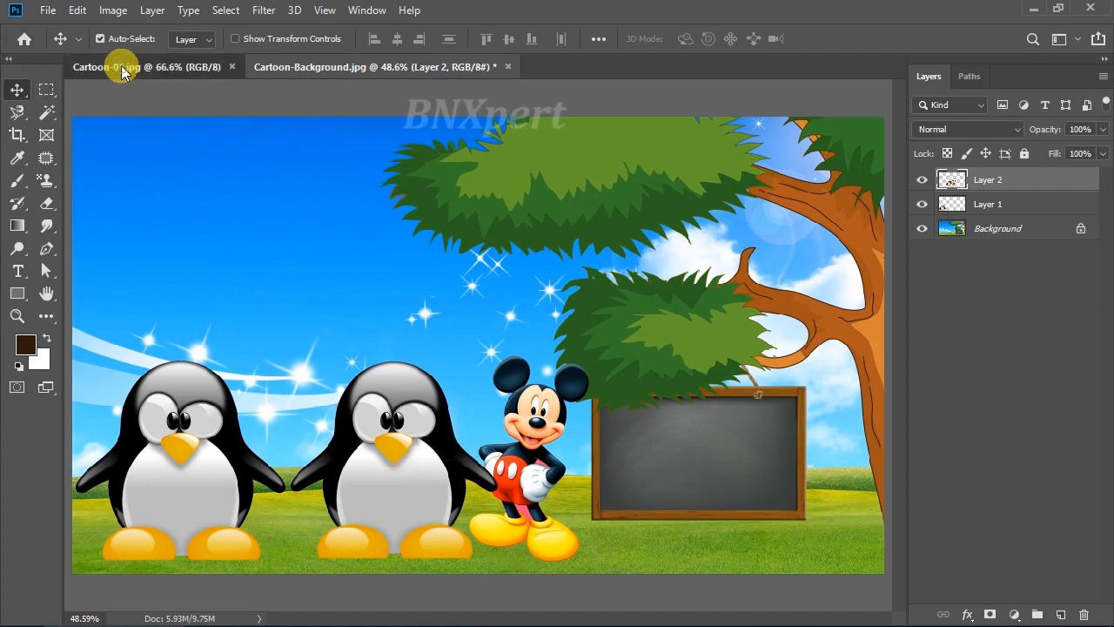
{"action": "left_click", "coordinate": [17, 113]}
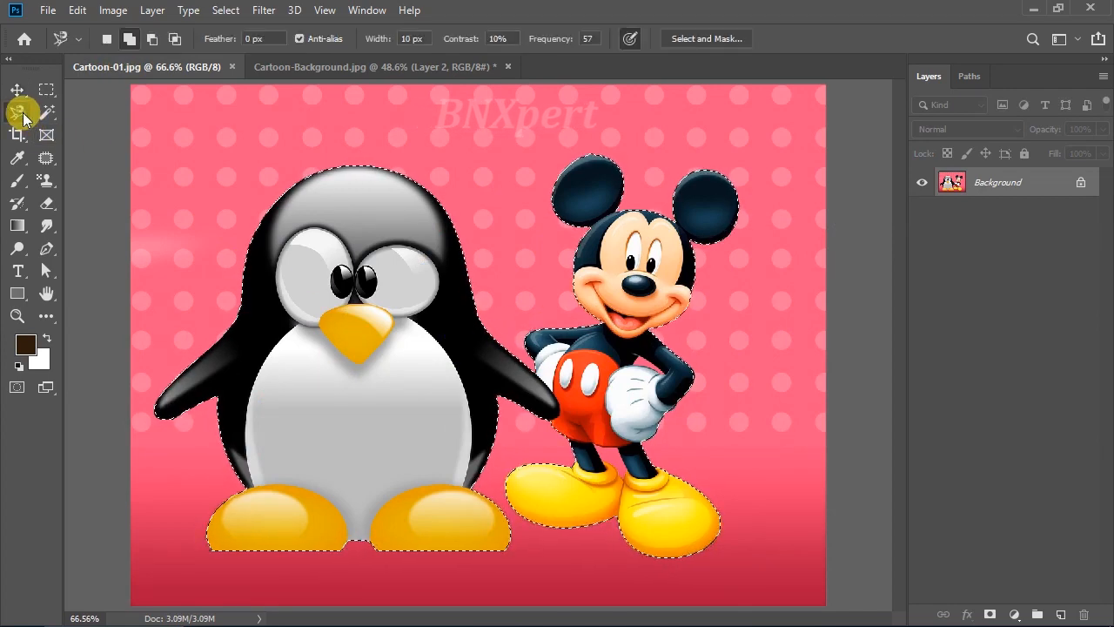
{"action": "left_click", "coordinate": [153, 40]}
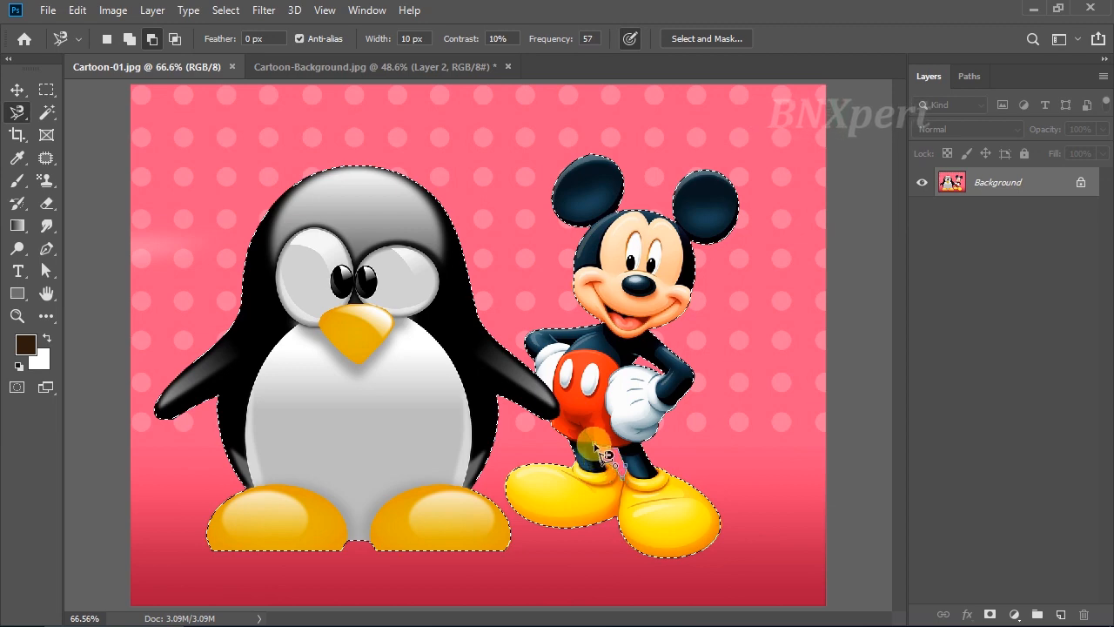
{"action": "left_click", "coordinate": [595, 445]}
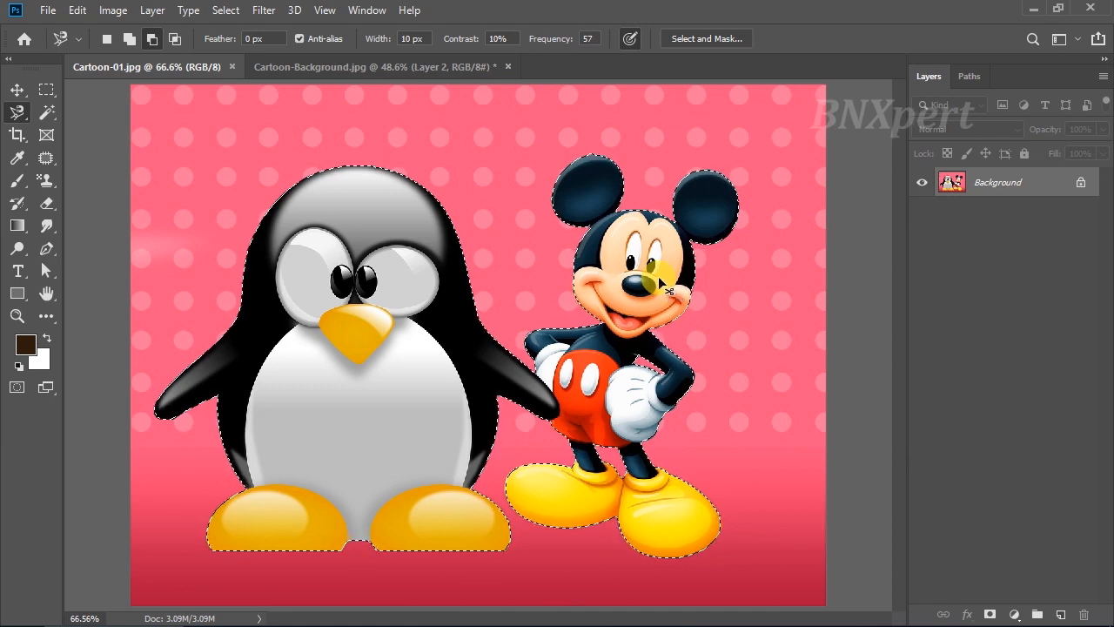
Copy the refined penguin and Mickey selection, paste it into Cartoon-Background.jpg and scale it proportionally to about 70%.
{"action": "key", "text": "ctrl+c"}
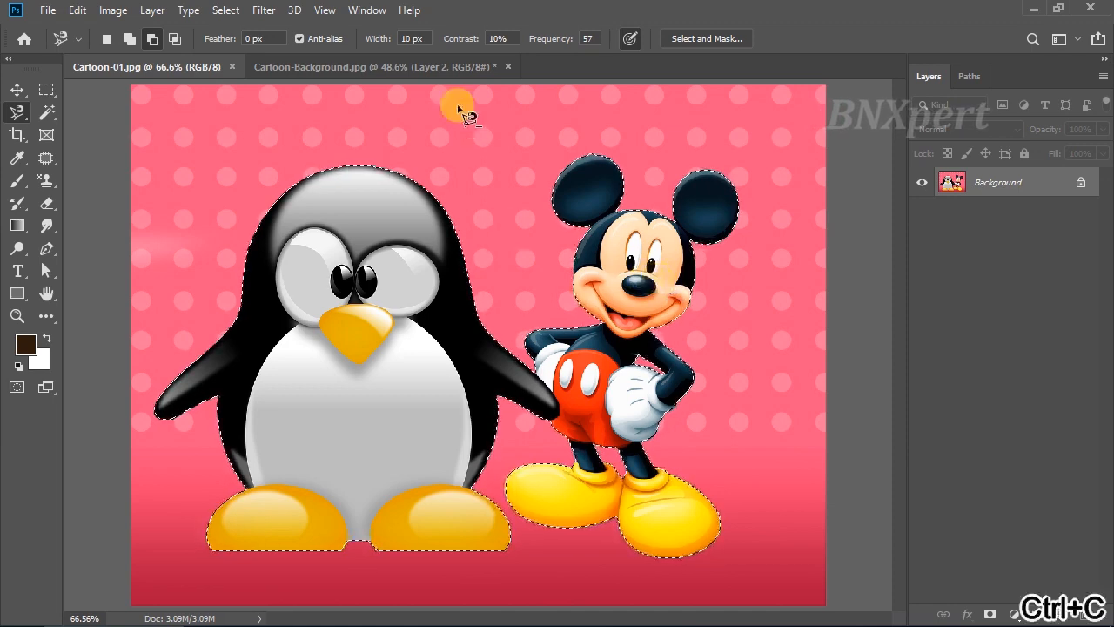
{"action": "left_click", "coordinate": [421, 70]}
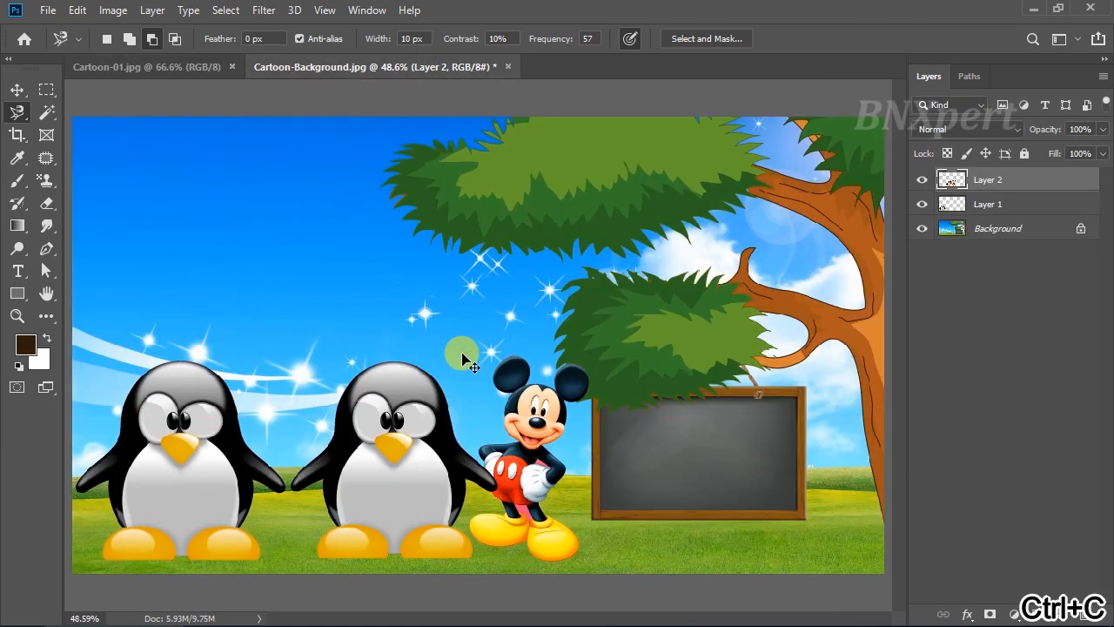
{"action": "key", "text": "ctrl+v"}
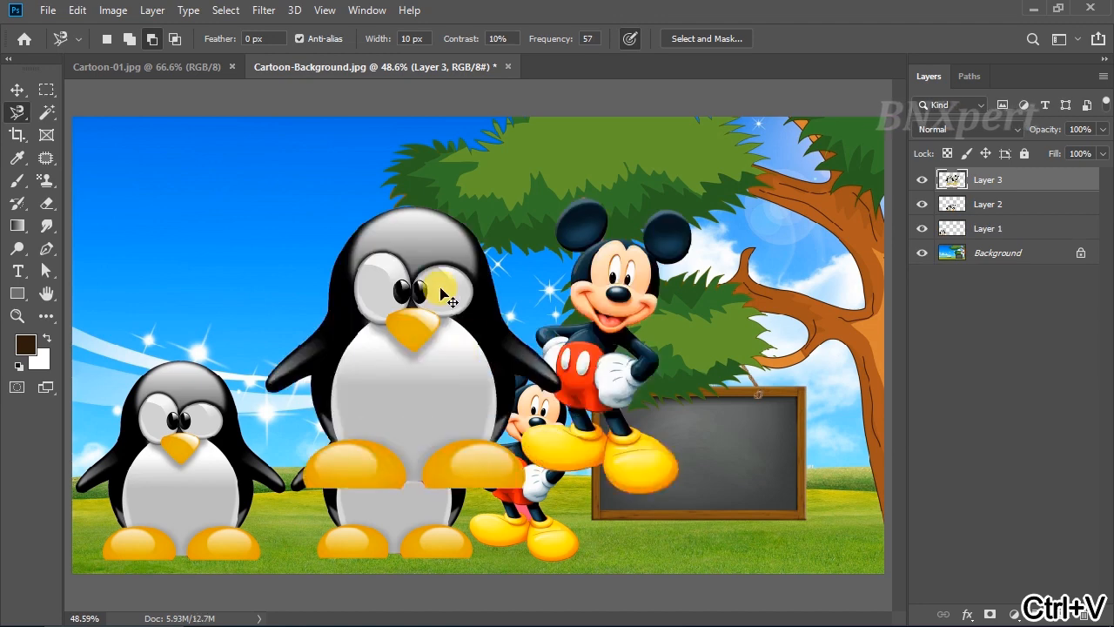
{"action": "key", "text": "ctrl+t"}
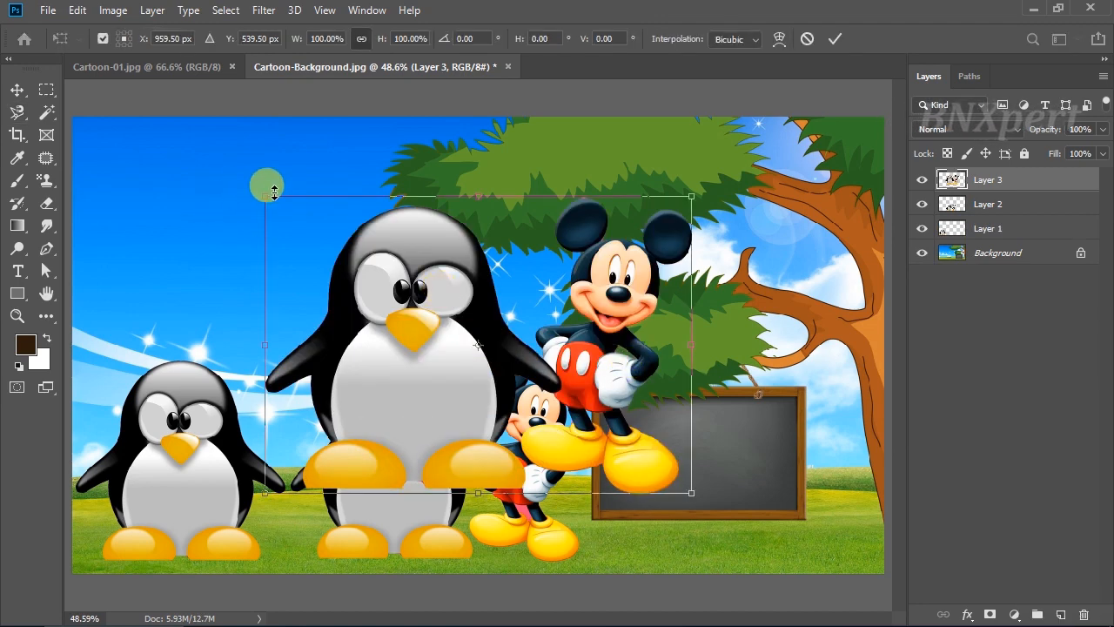
{"action": "left_click_drag", "start_coordinate": [269, 198], "coordinate": [391, 300]}
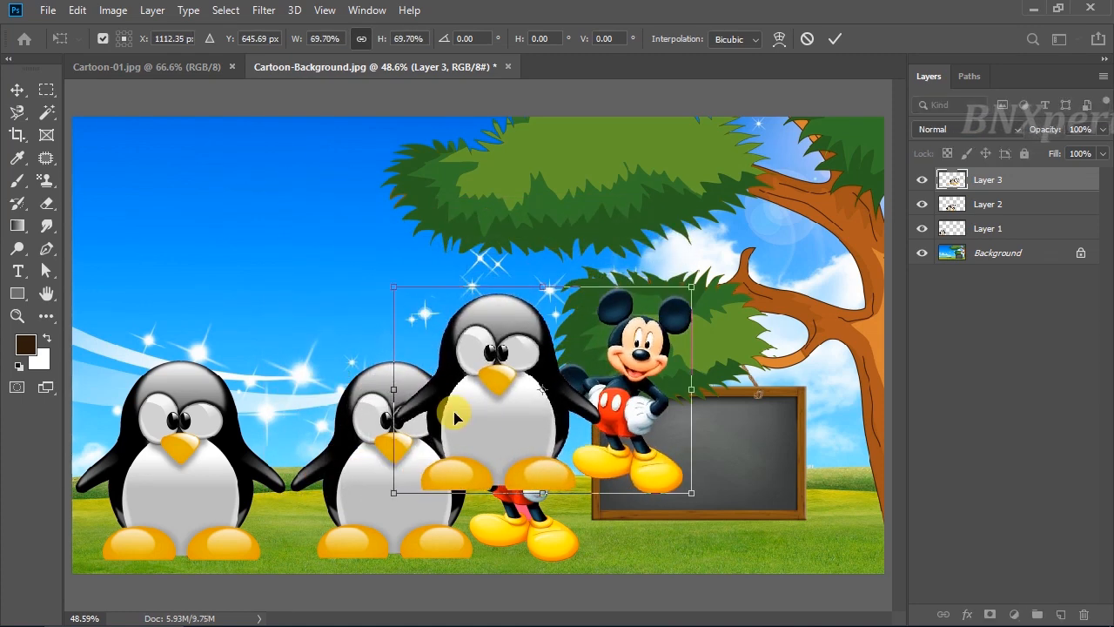
{"action": "key", "text": "Return"}
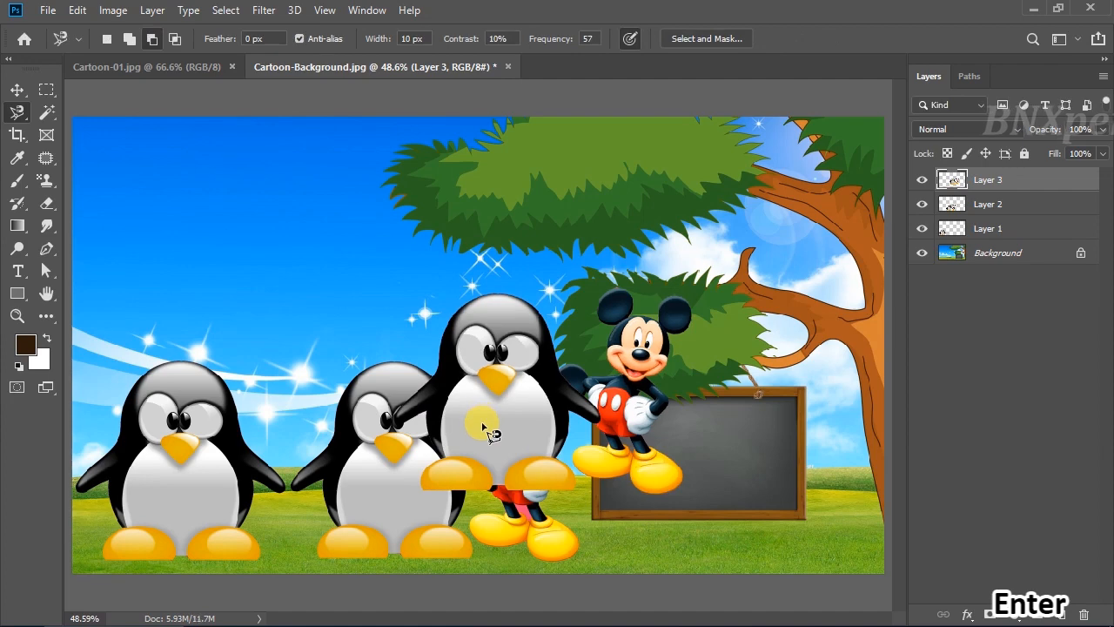
Move the refined penguin and Mickey pair onto the grass in front of the blackboard, to the right of the first pair.
{"action": "left_click", "coordinate": [18, 90]}
{"action": "left_click_drag", "start_coordinate": [488, 424], "coordinate": [672, 497]}
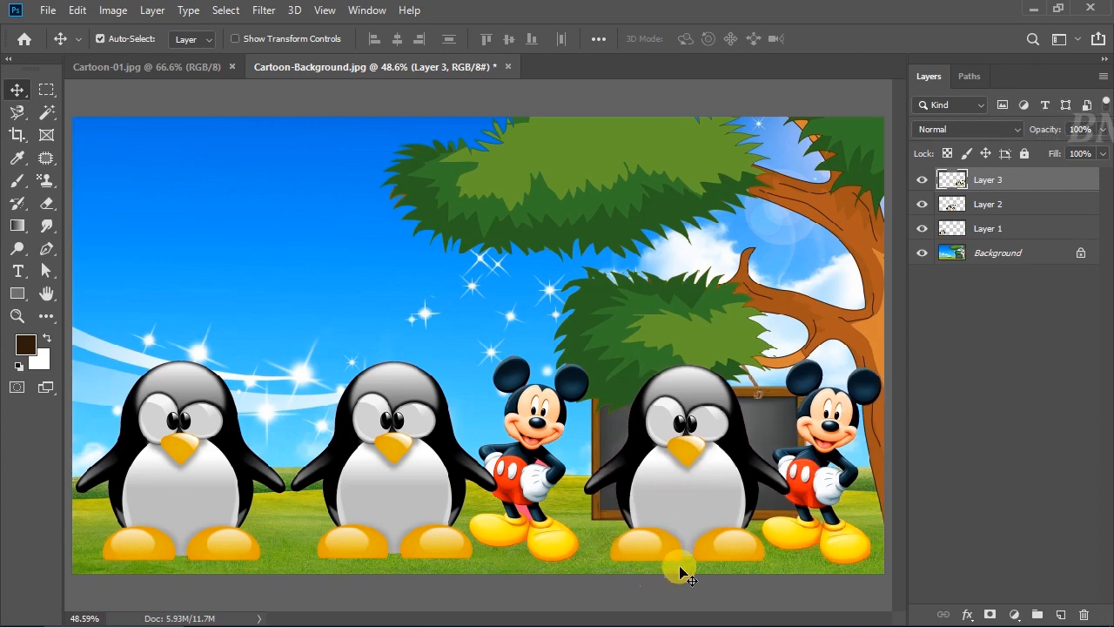
{"action": "left_click", "coordinate": [808, 510]}
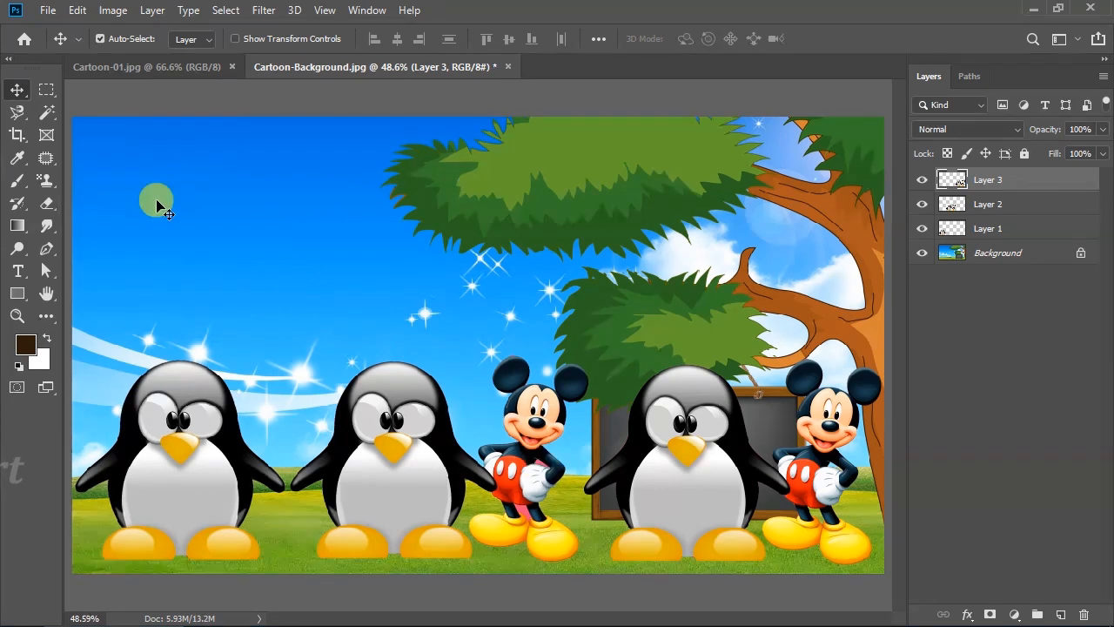
Save the layered composite to the Desktop as a Photoshop PSD file named Cartoon, with Maximize Compatibility on.
{"action": "left_click", "coordinate": [47, 9]}
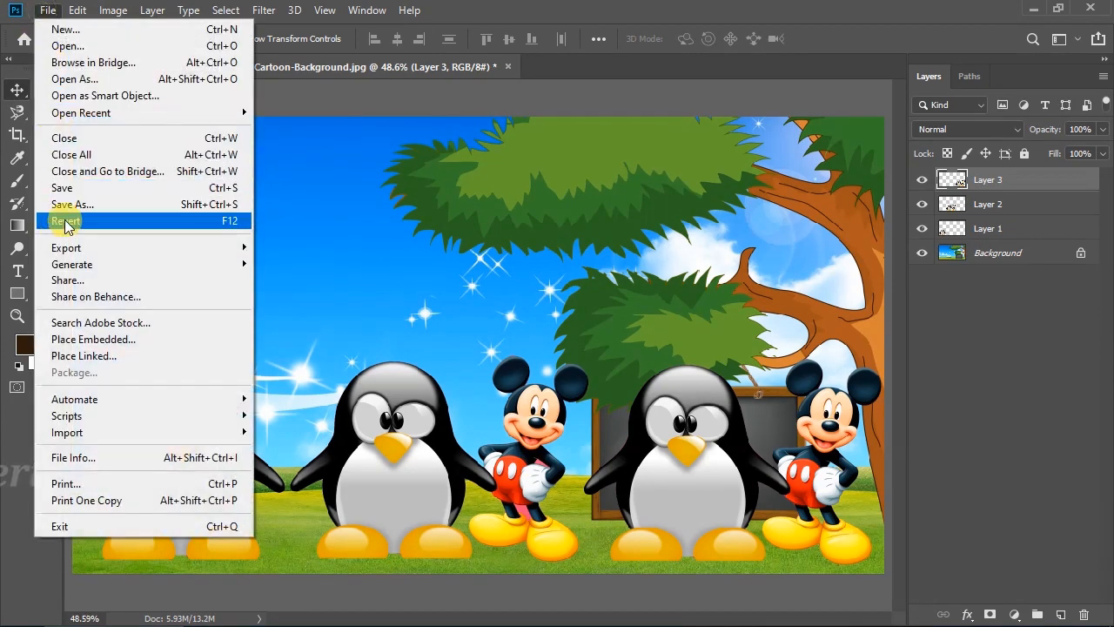
{"action": "left_click", "coordinate": [71, 205]}
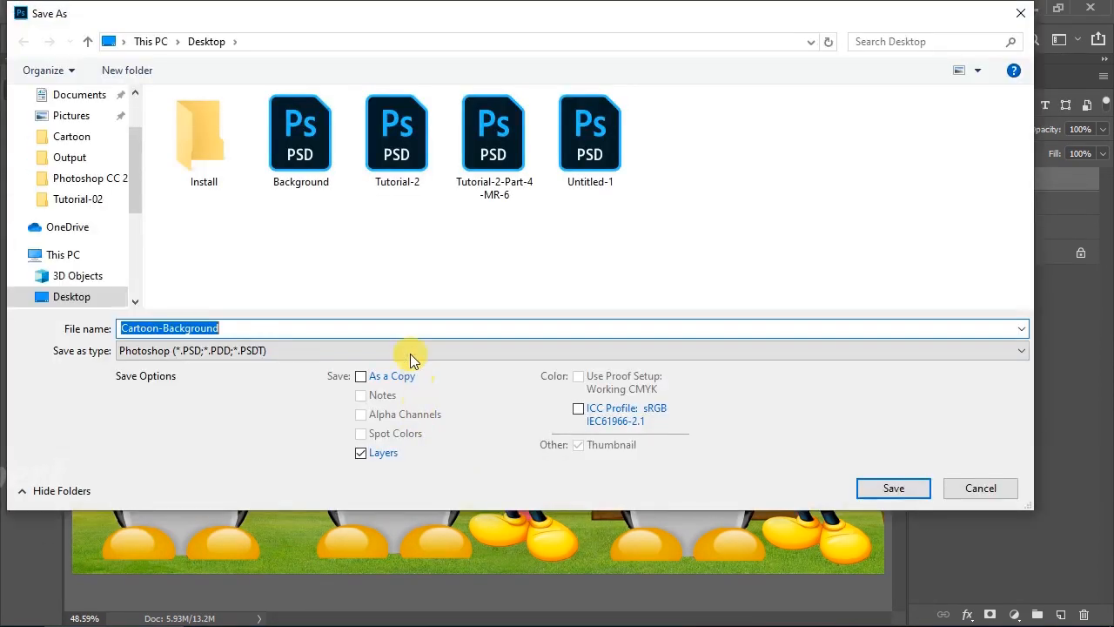
{"action": "left_click", "coordinate": [416, 323]}
{"action": "key", "text": "BackSpace"}
{"action": "key", "text": "BackSpace"}
{"action": "key", "text": "BackSpace"}
{"action": "key", "text": "BackSpace"}
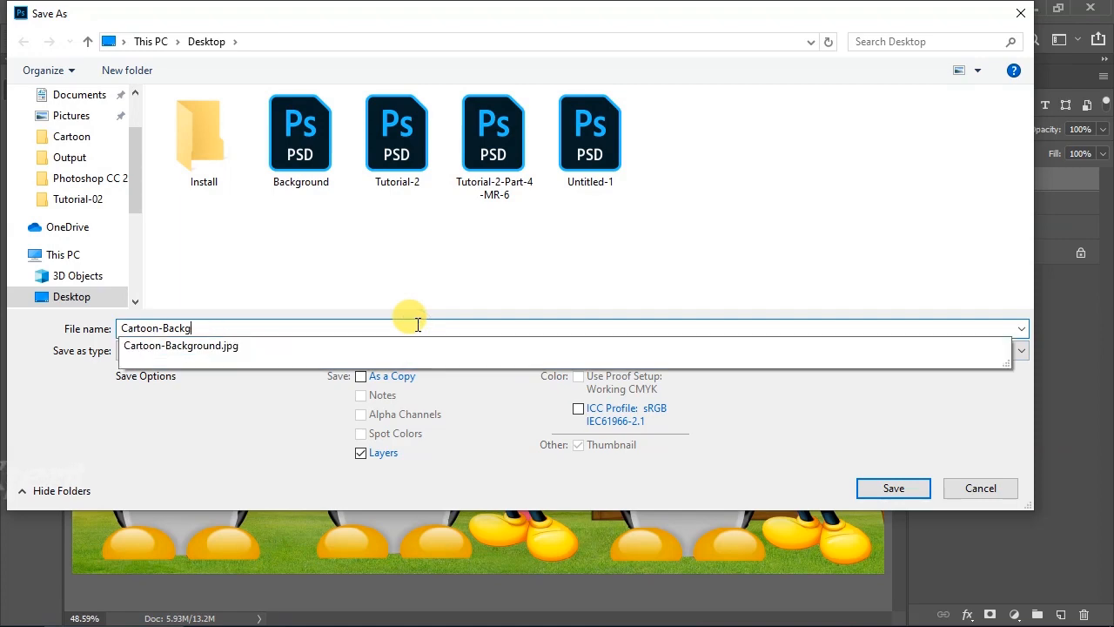
{"action": "key", "text": "BackSpace"}
{"action": "key", "text": "BackSpace"}
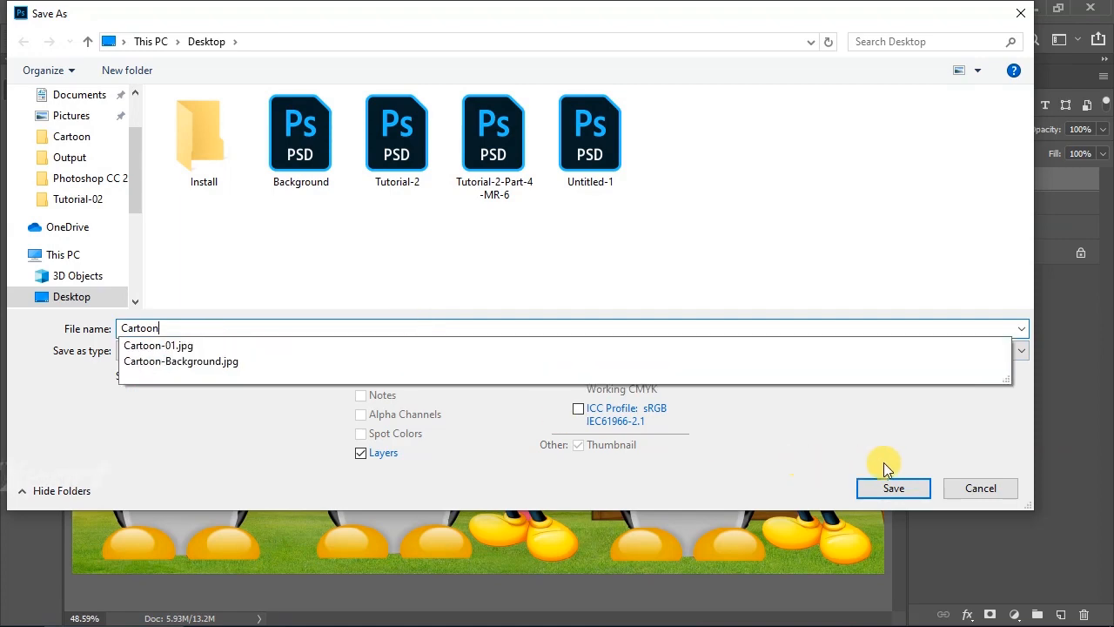
{"action": "left_click", "coordinate": [885, 489]}
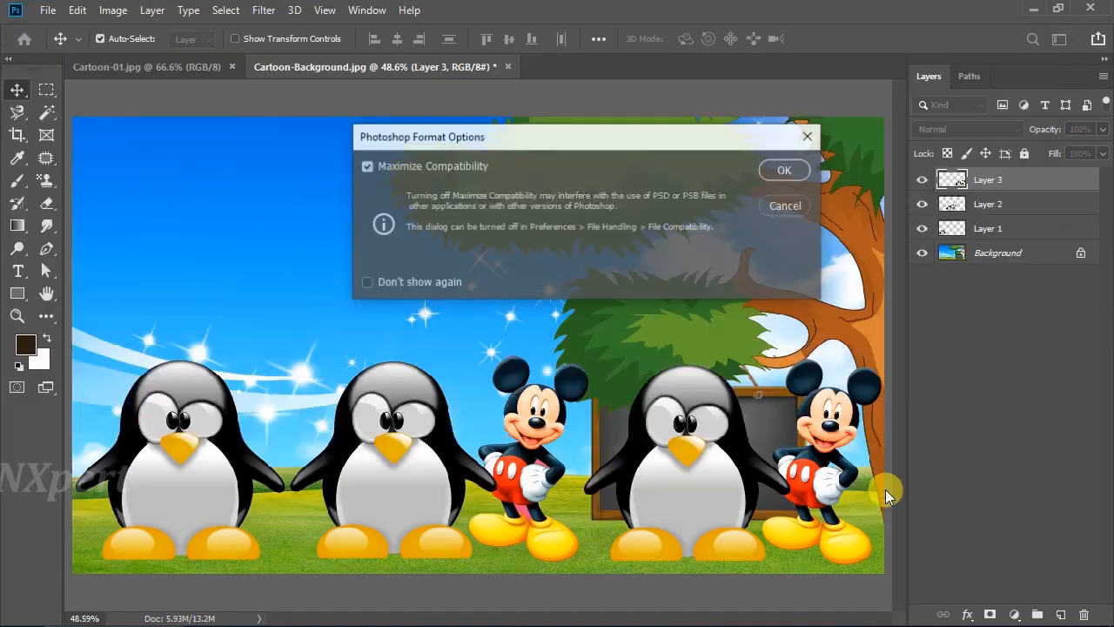
{"action": "left_click", "coordinate": [783, 170]}
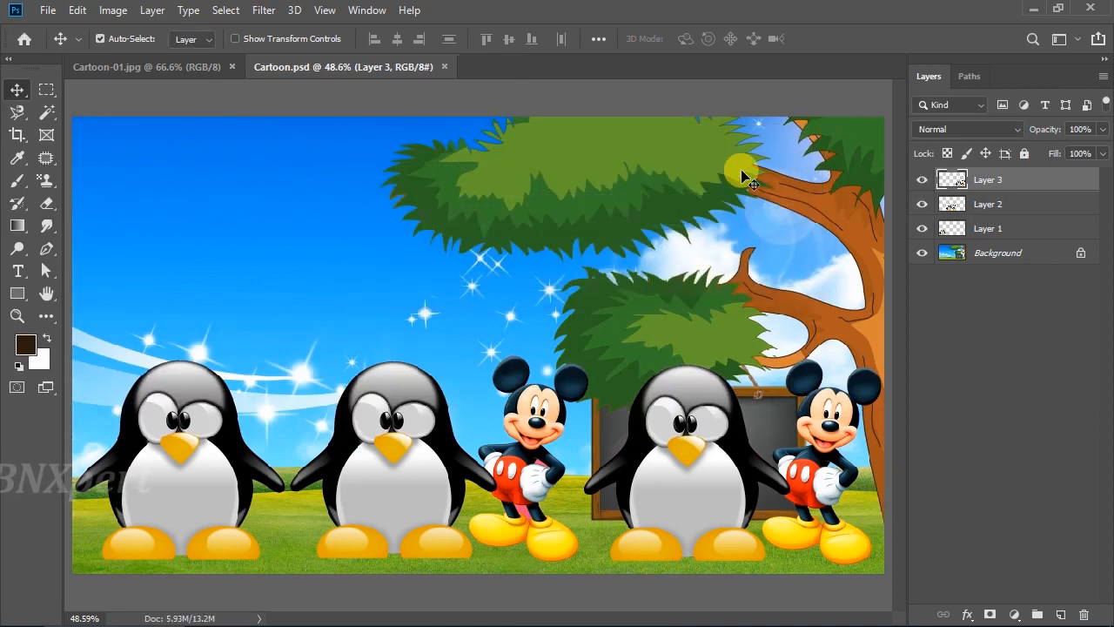
Save a JPEG version of the composite named Cartoon on the Desktop at maximum quality 12, Baseline Standard.
{"action": "left_click", "coordinate": [48, 9]}
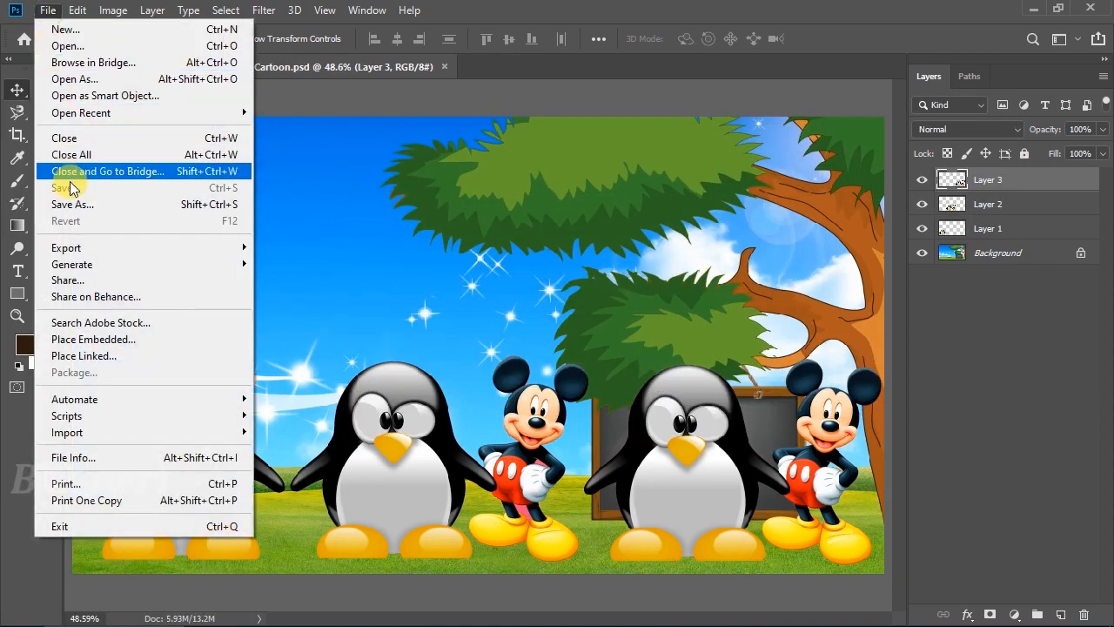
{"action": "left_click", "coordinate": [73, 204]}
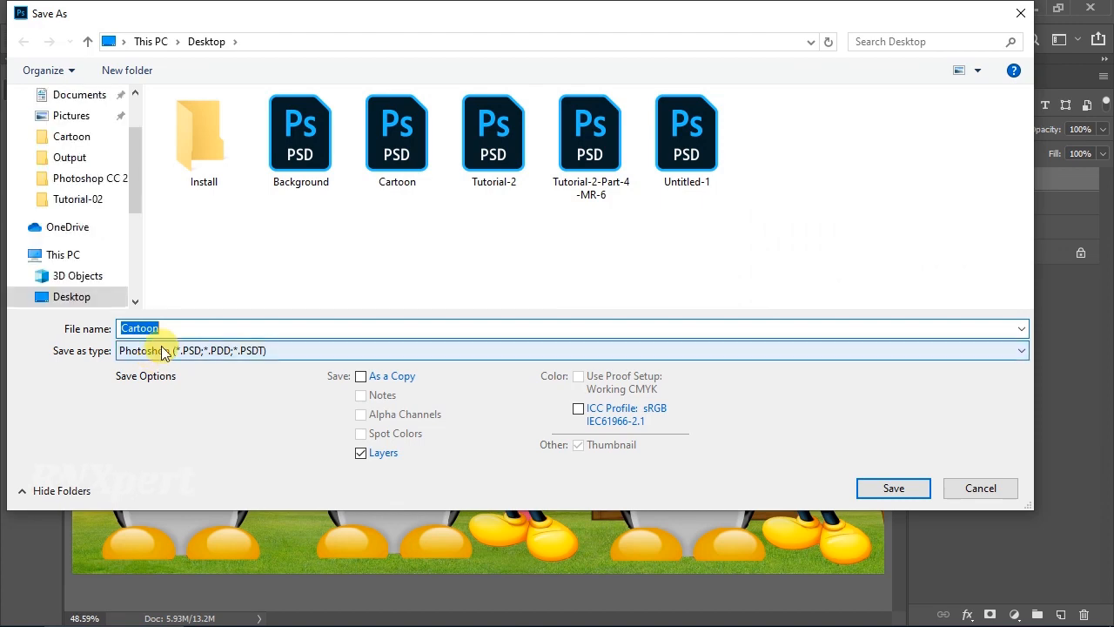
{"action": "left_click", "coordinate": [168, 350]}
{"action": "left_click", "coordinate": [157, 178]}
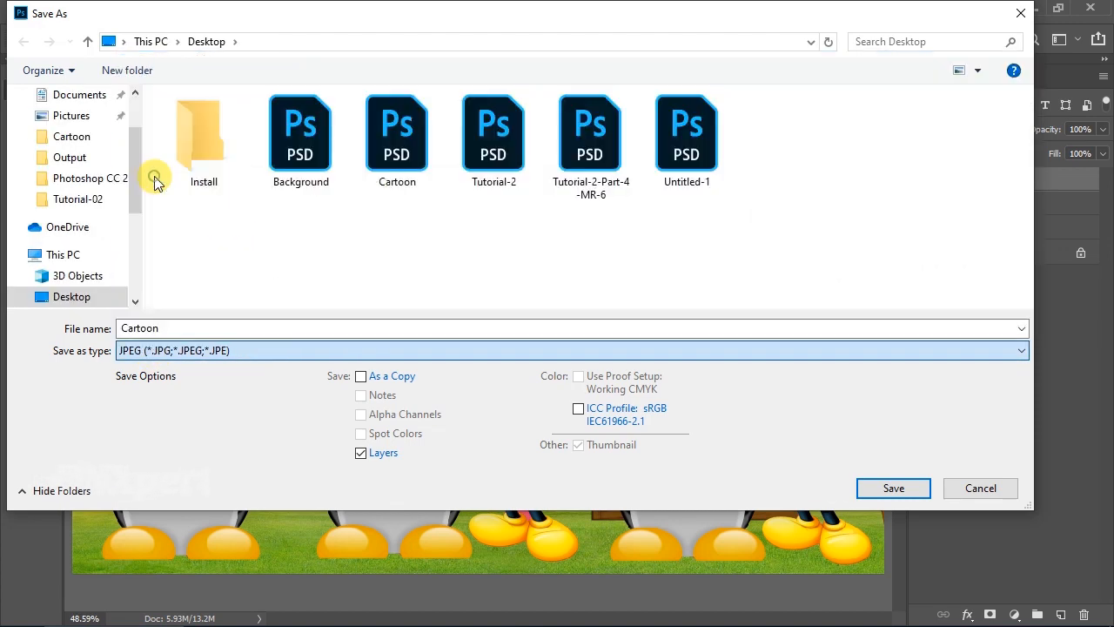
{"action": "left_click", "coordinate": [904, 488]}
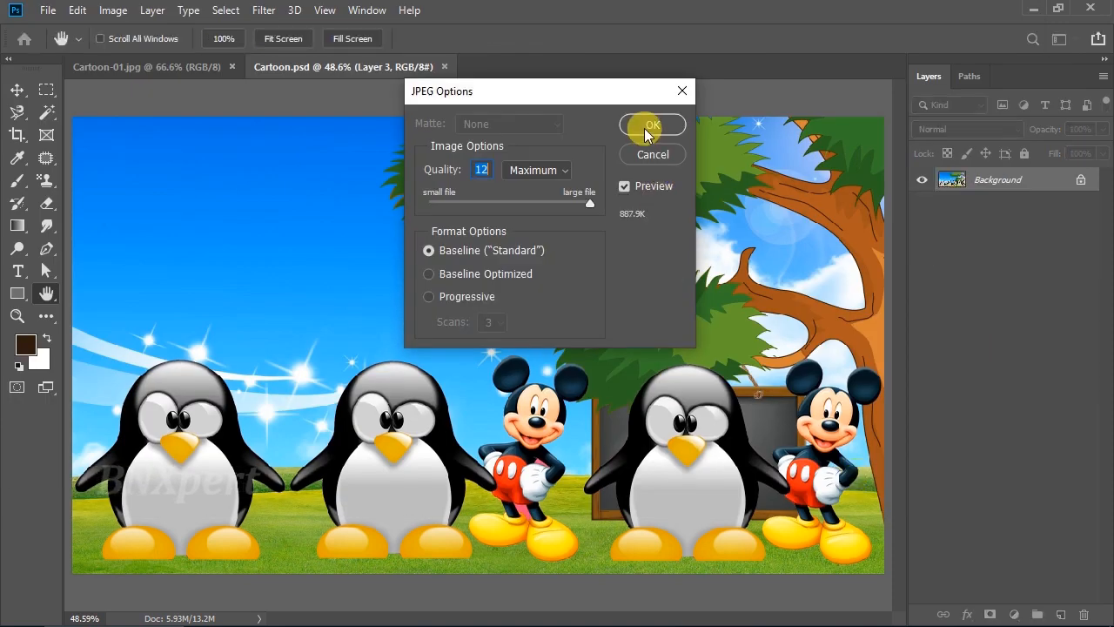
{"action": "left_click", "coordinate": [645, 124]}
Delete the lone penguin and the first penguin and Mickey pair, keeping only the pair by the blackboard.
{"action": "left_click_drag", "start_coordinate": [228, 468], "coordinate": [305, 409]}
{"action": "key", "text": "Delete"}
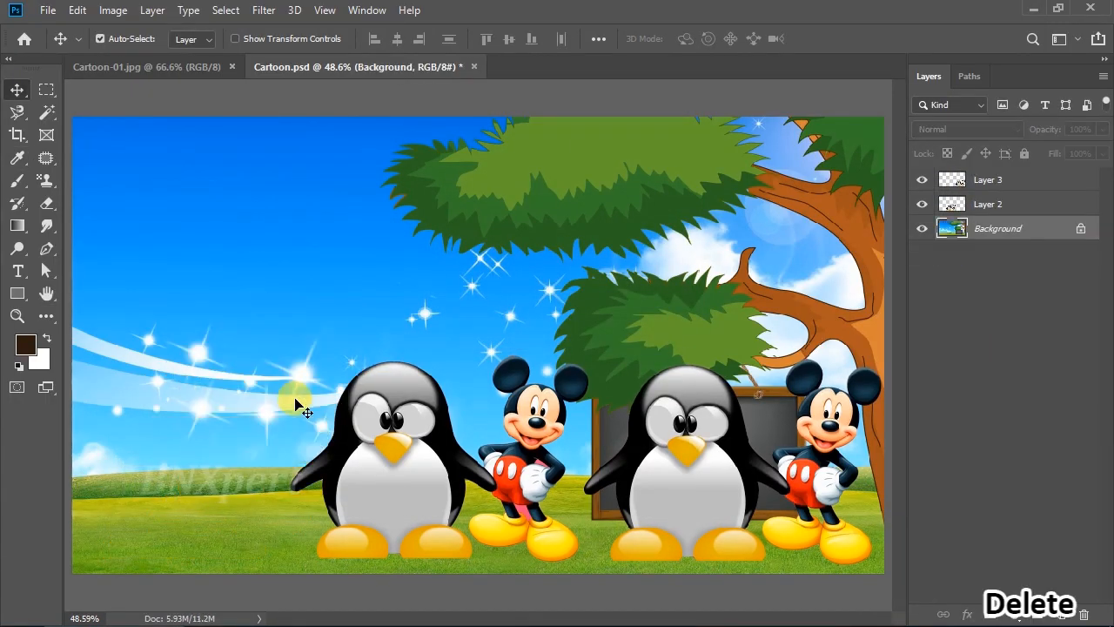
{"action": "left_click_drag", "start_coordinate": [454, 396], "coordinate": [457, 398]}
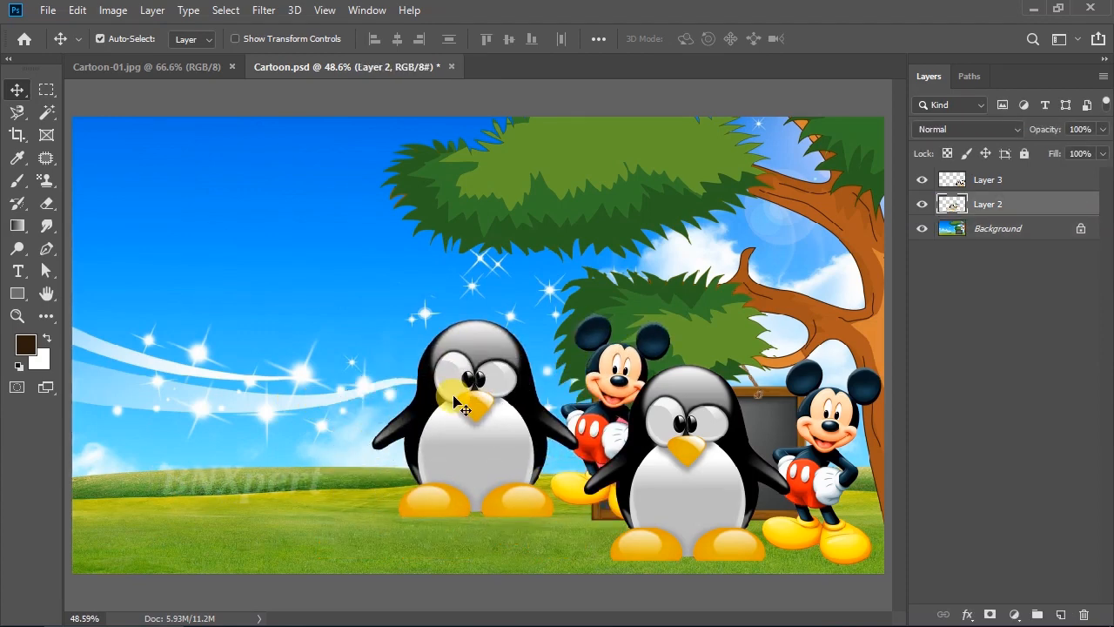
{"action": "key", "text": "Delete"}
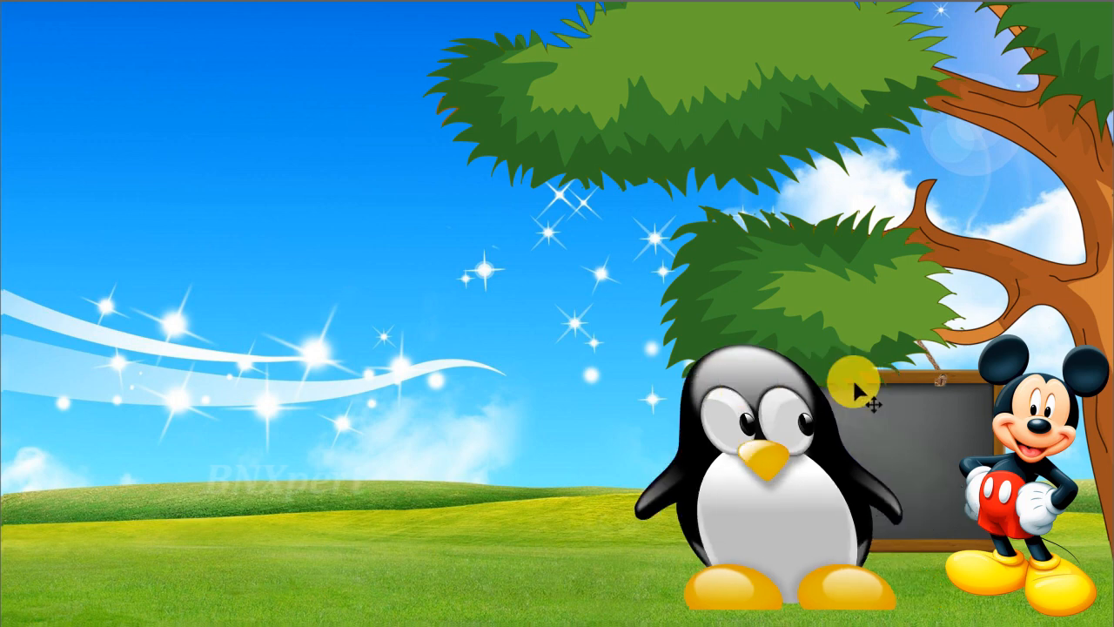
Move the penguin away from the blackboard and out of the scene, leaving Mickey standing alone.
{"action": "key", "text": "ctrl+z"}
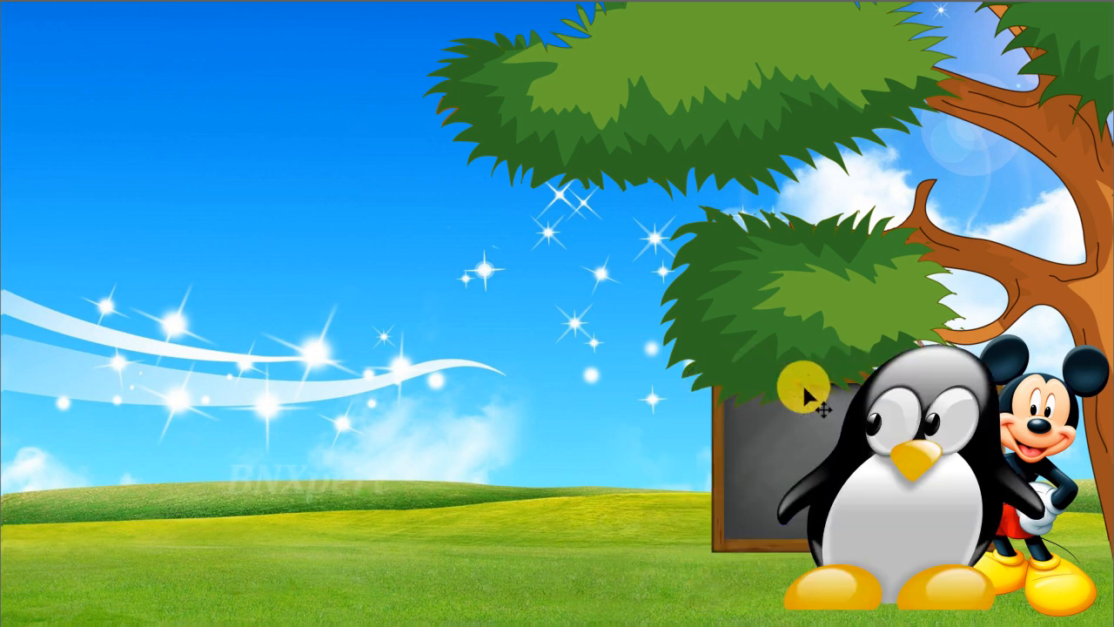
{"action": "left_click_drag", "start_coordinate": [805, 396], "coordinate": [1110, 330]}
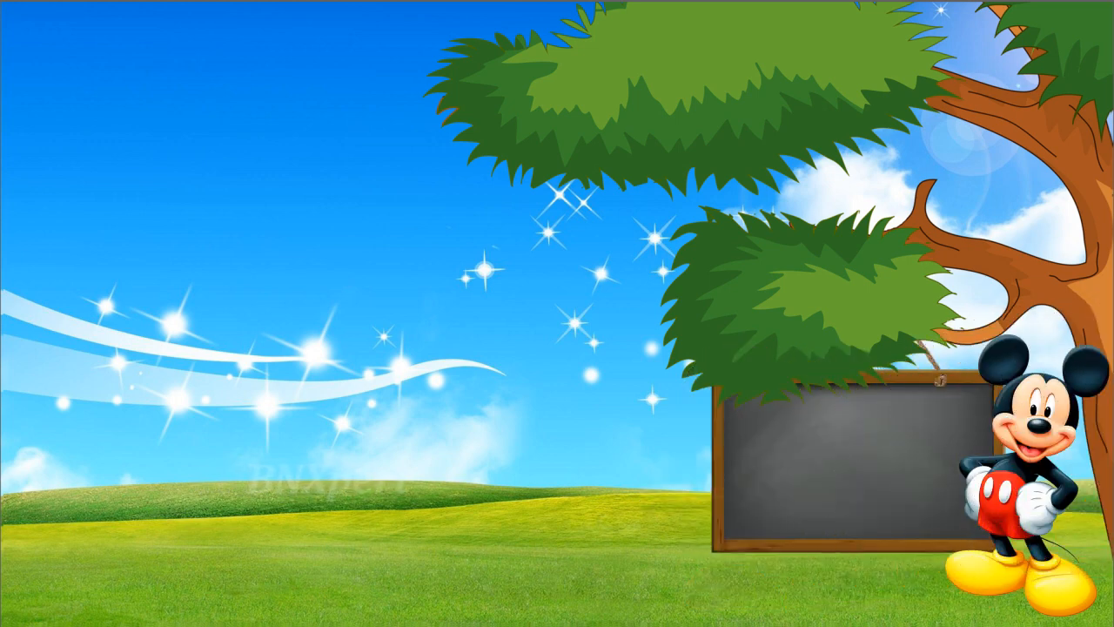